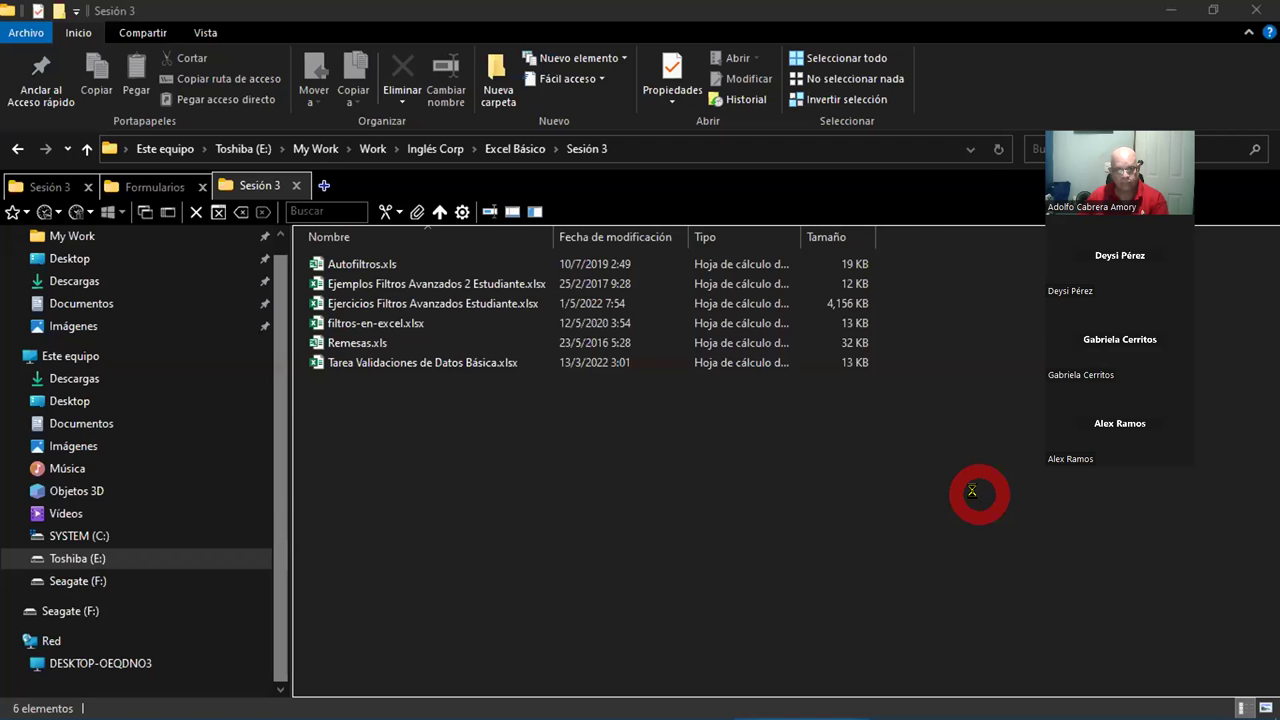
Step: Switch from File Explorer to the Formularios.xlsx workbook in Excel with Alt+Tab
key(alt+Tab)
key(Tab)
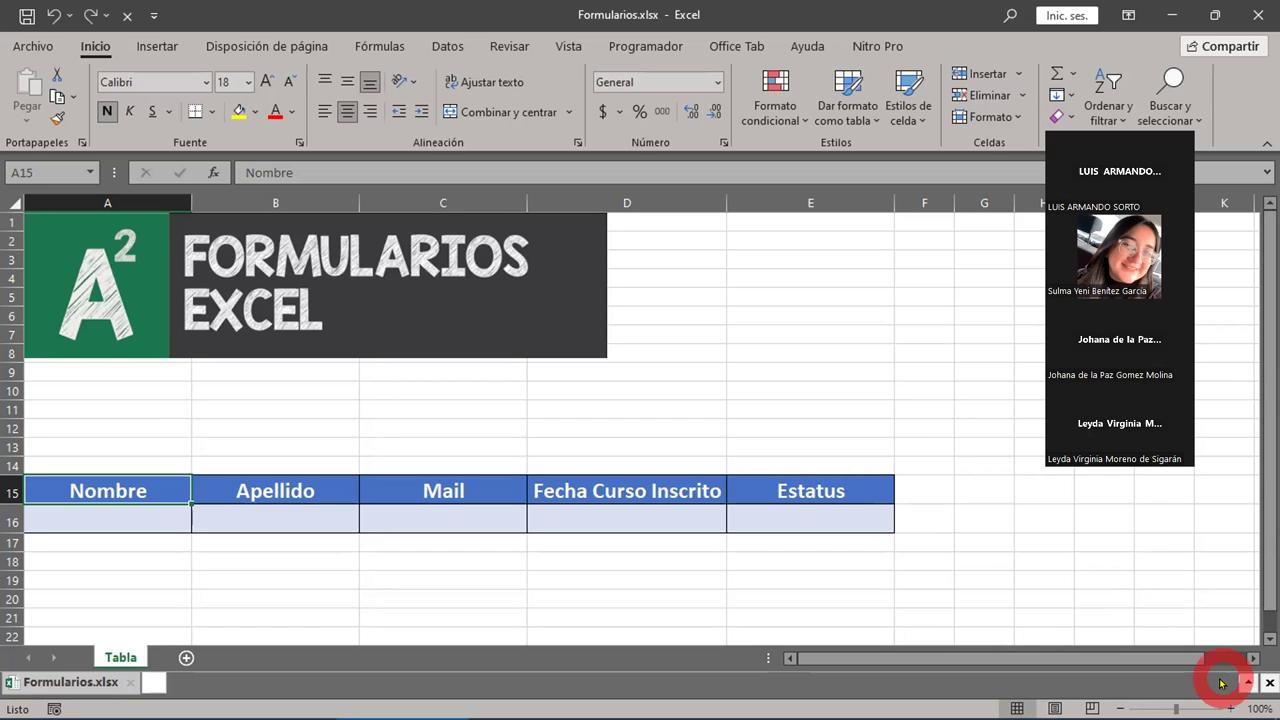
Step: Zoom the sheet to 110%, then browse the ribbon tabs Insertar through Office Tab and return to Inicio
click(1231, 708)
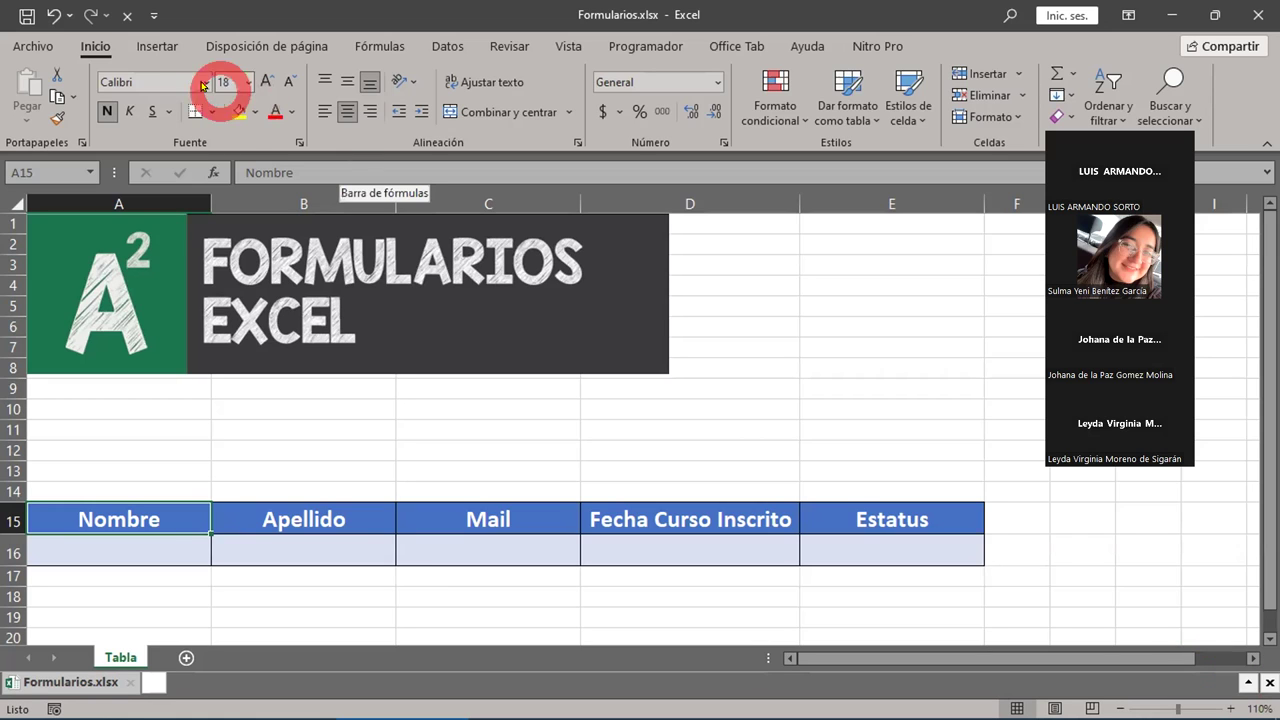
click(150, 47)
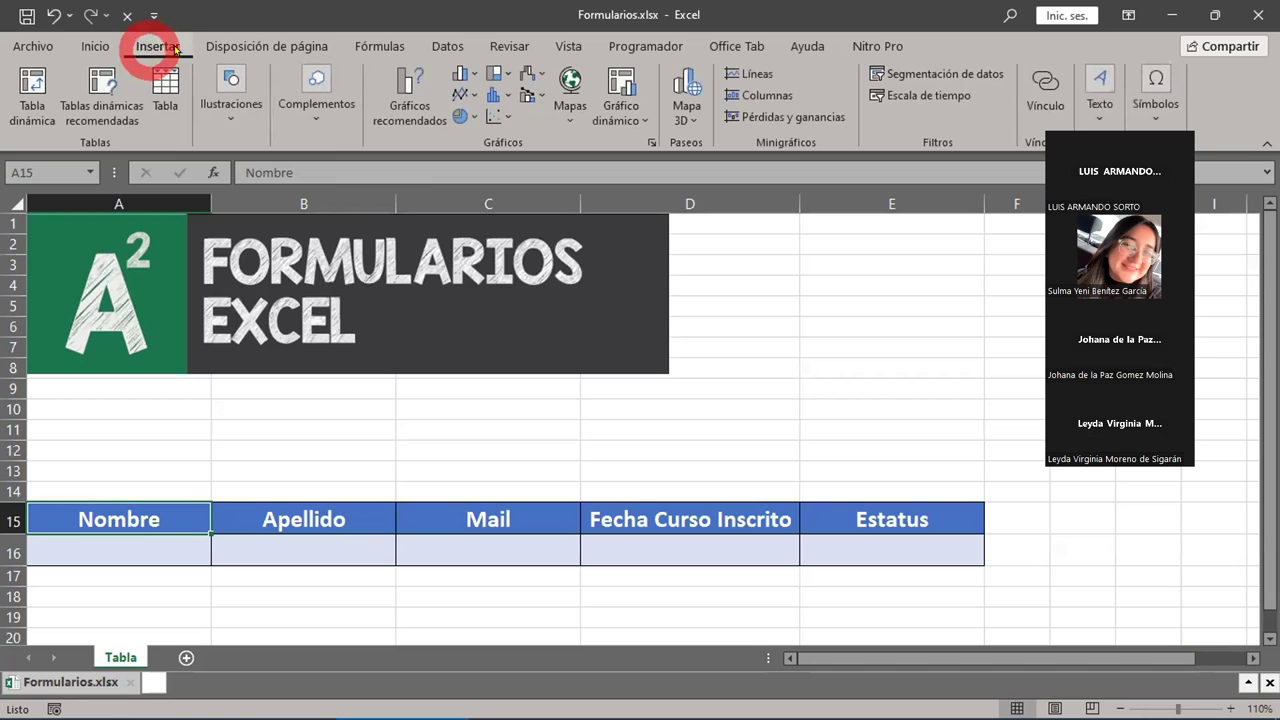
click(279, 47)
click(380, 47)
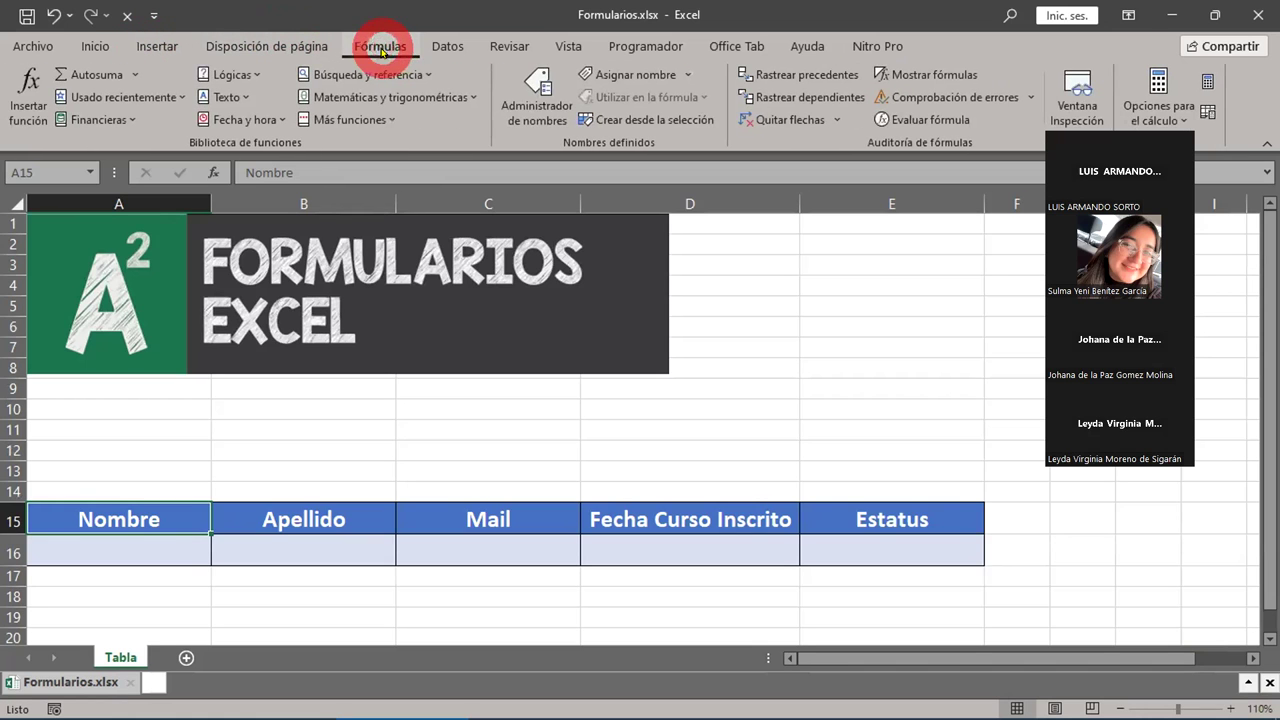
click(448, 50)
click(509, 48)
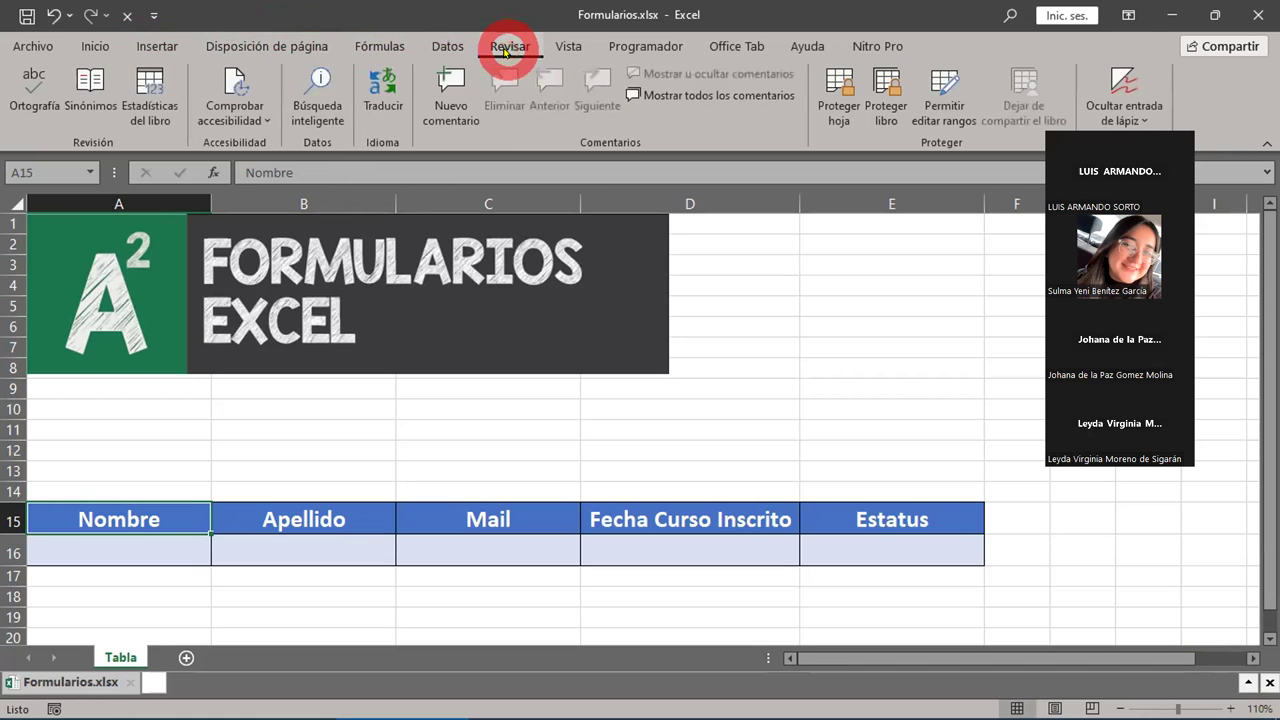
click(571, 48)
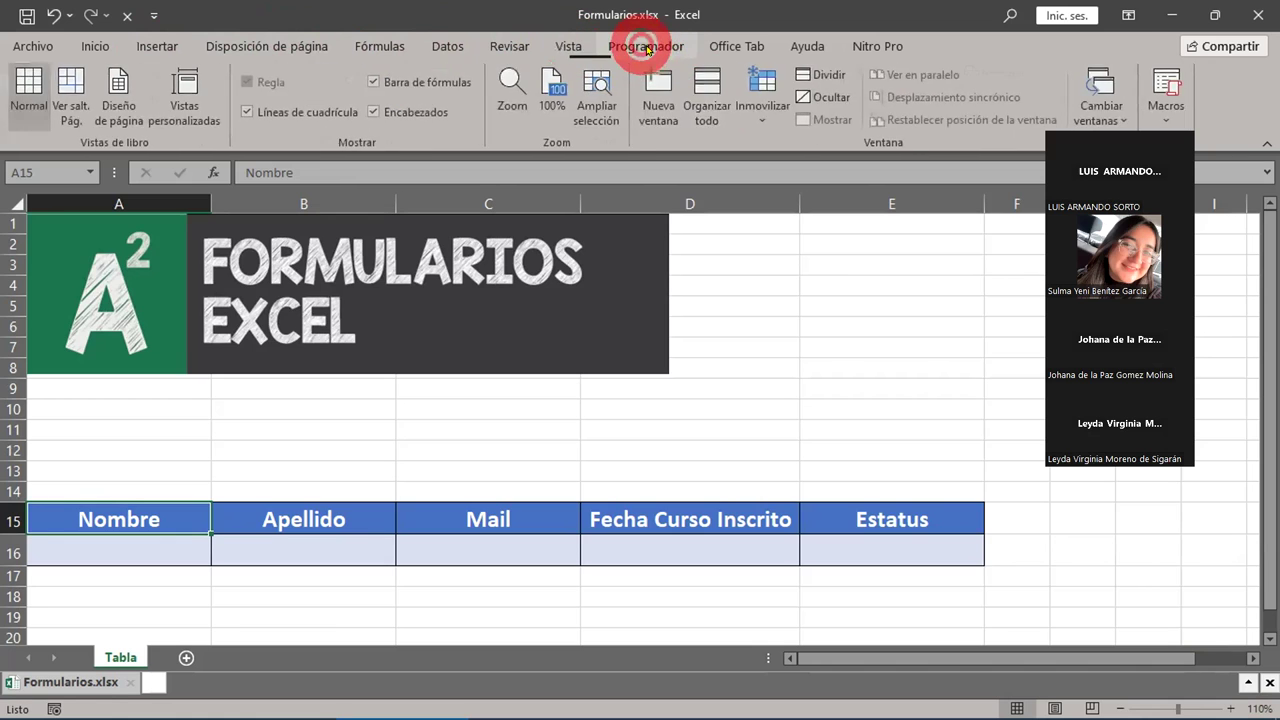
click(630, 47)
click(732, 48)
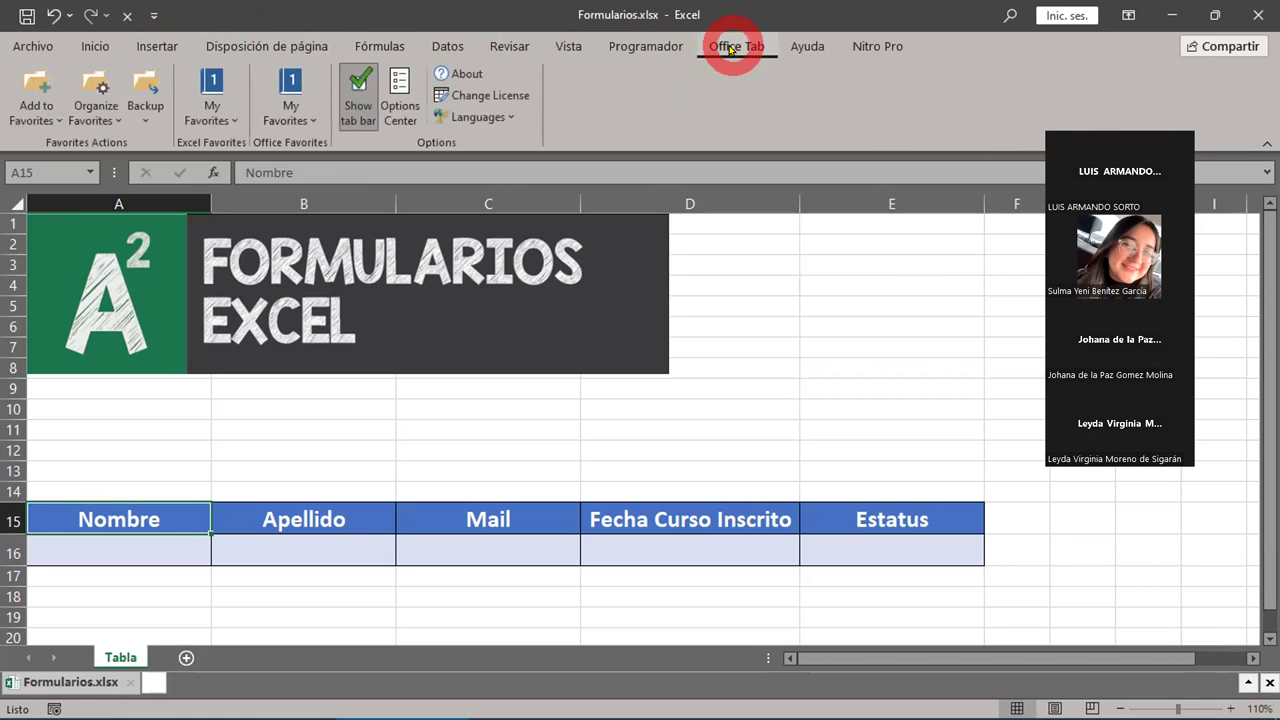
click(92, 48)
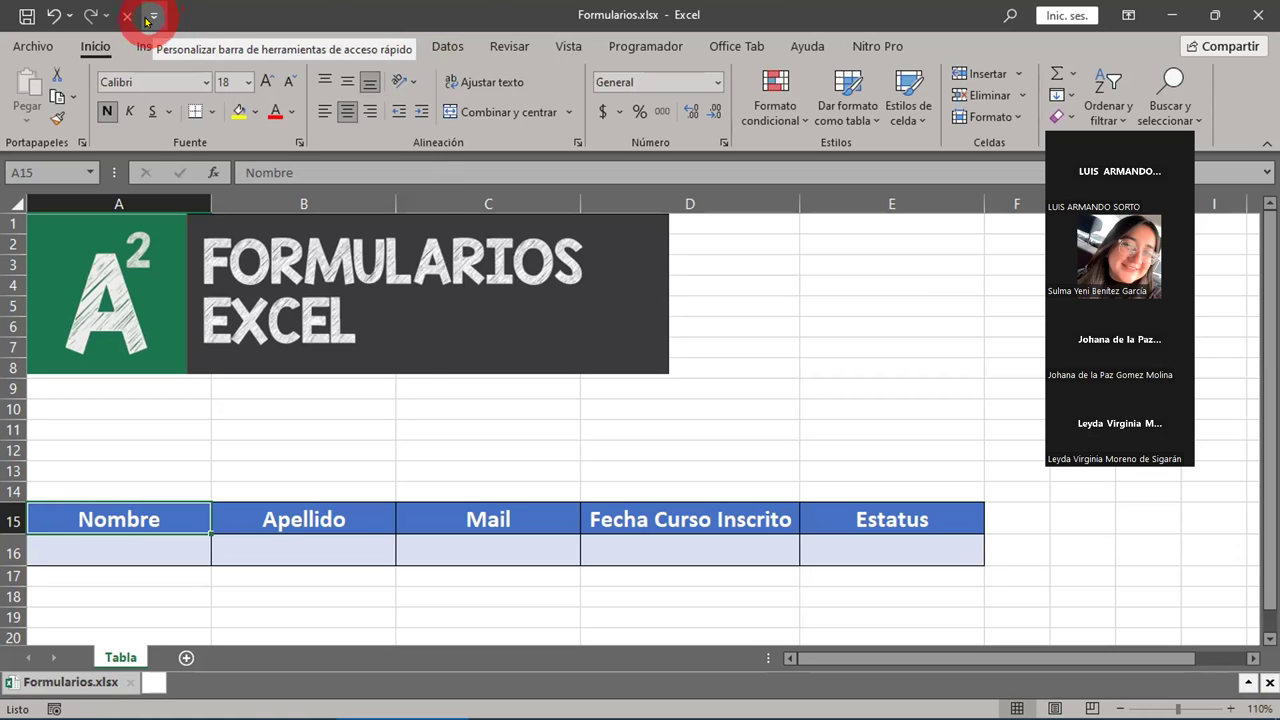
Step: Open the Quick Access Toolbar page of Opciones de Excel through Más comandos…
click(149, 17)
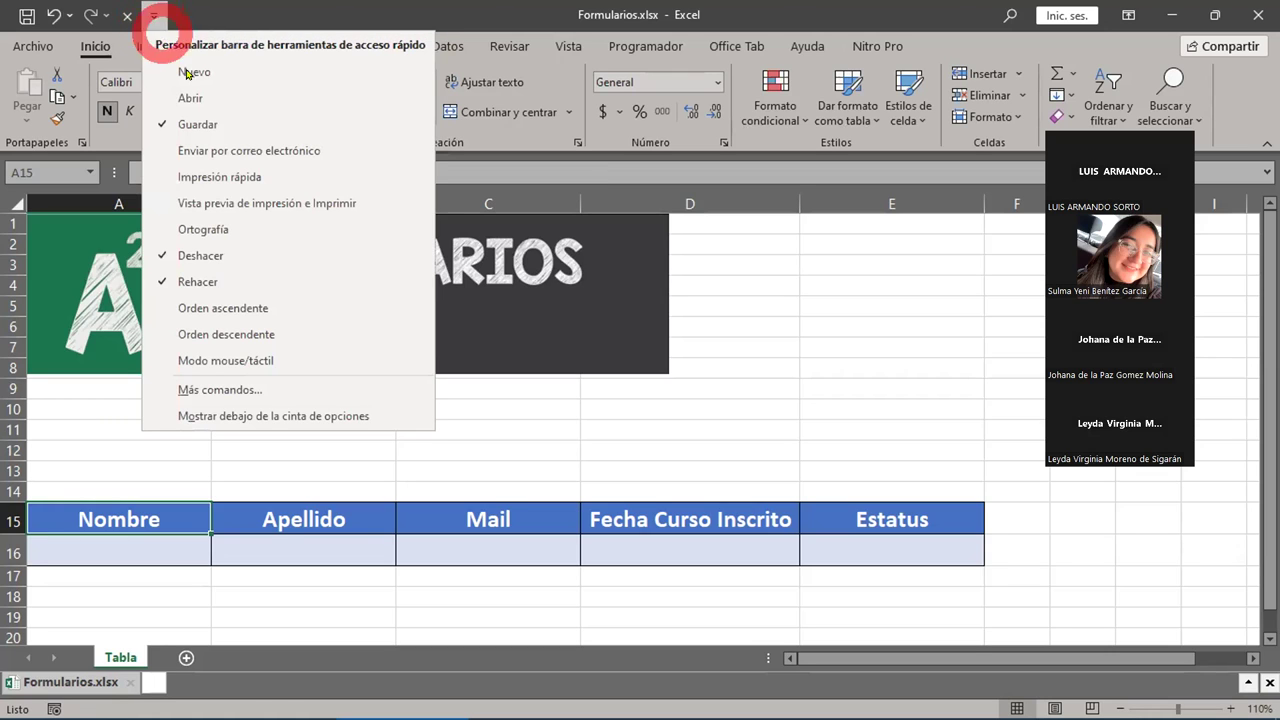
click(240, 397)
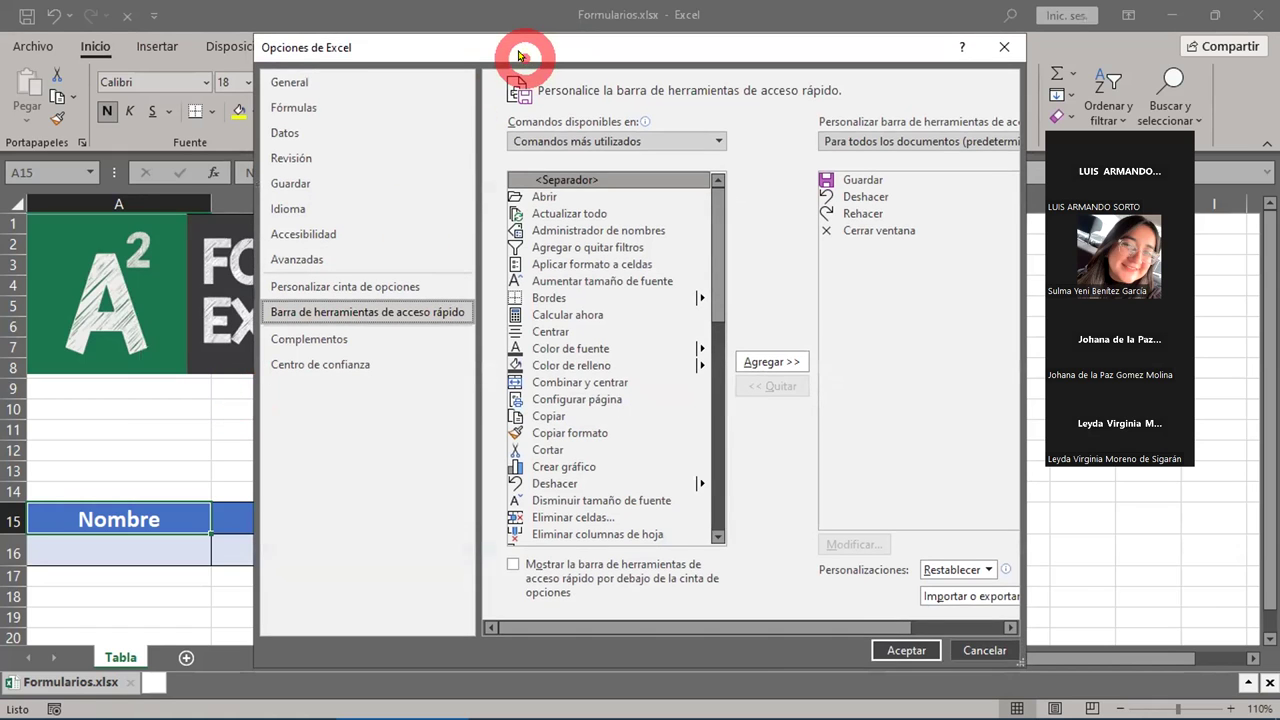
drag(524, 55, 498, 23)
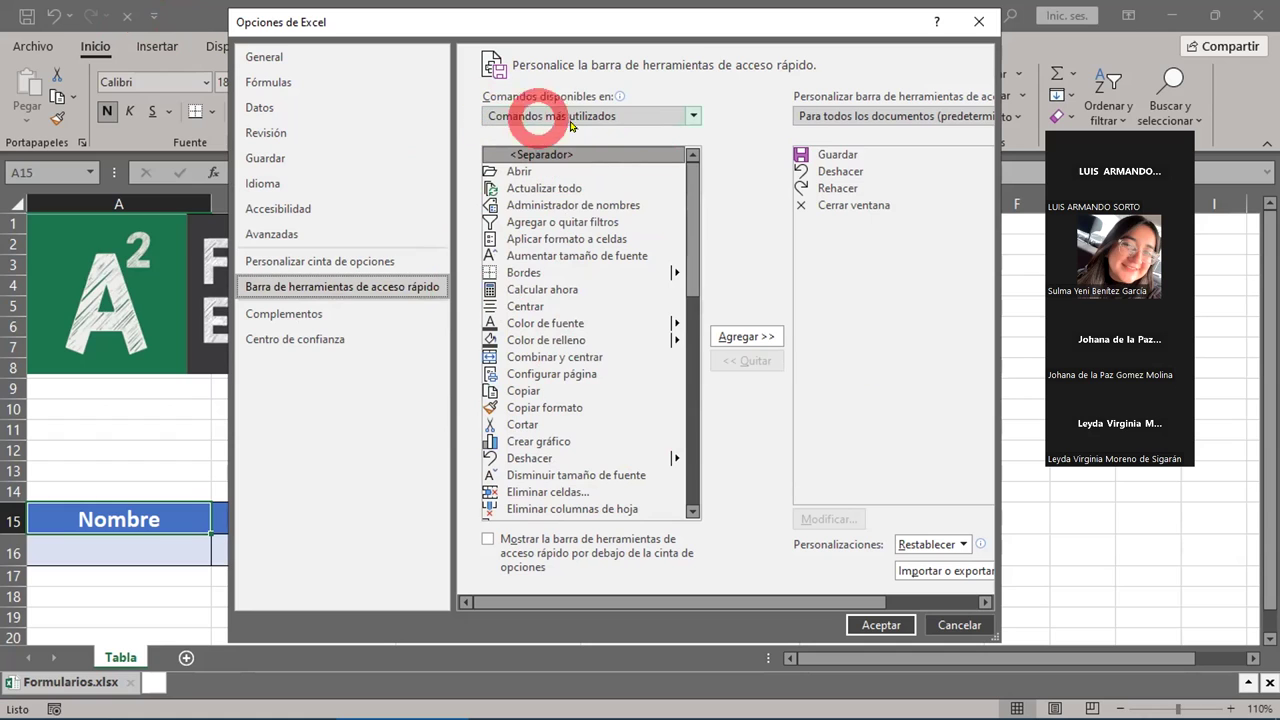
mouse_move(622, 122)
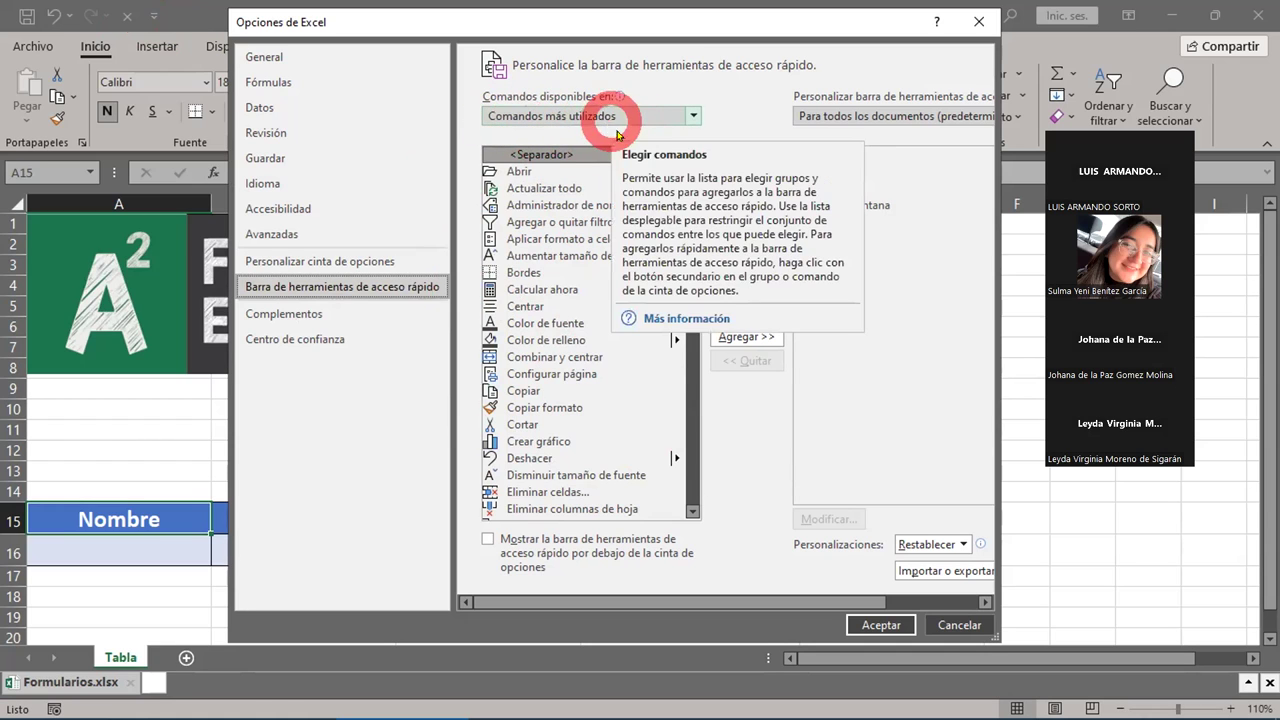
scroll(586, 340, down, 3)
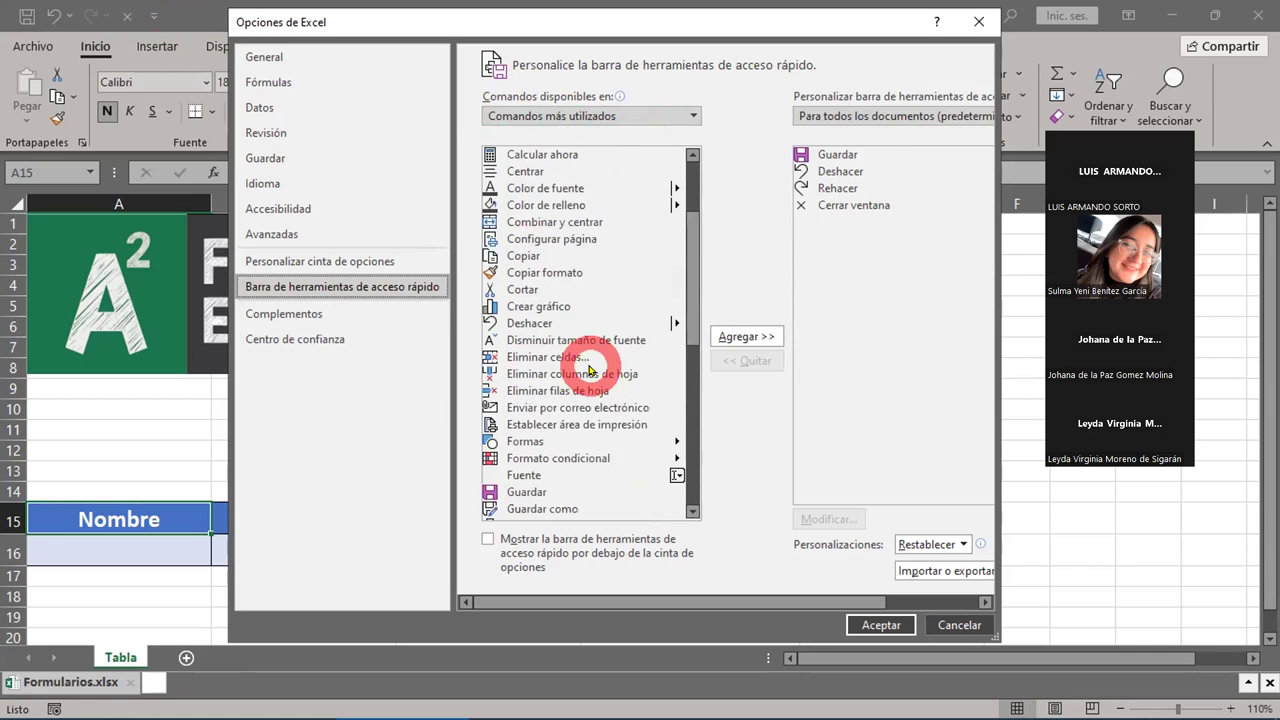
scroll(588, 368, down, 1)
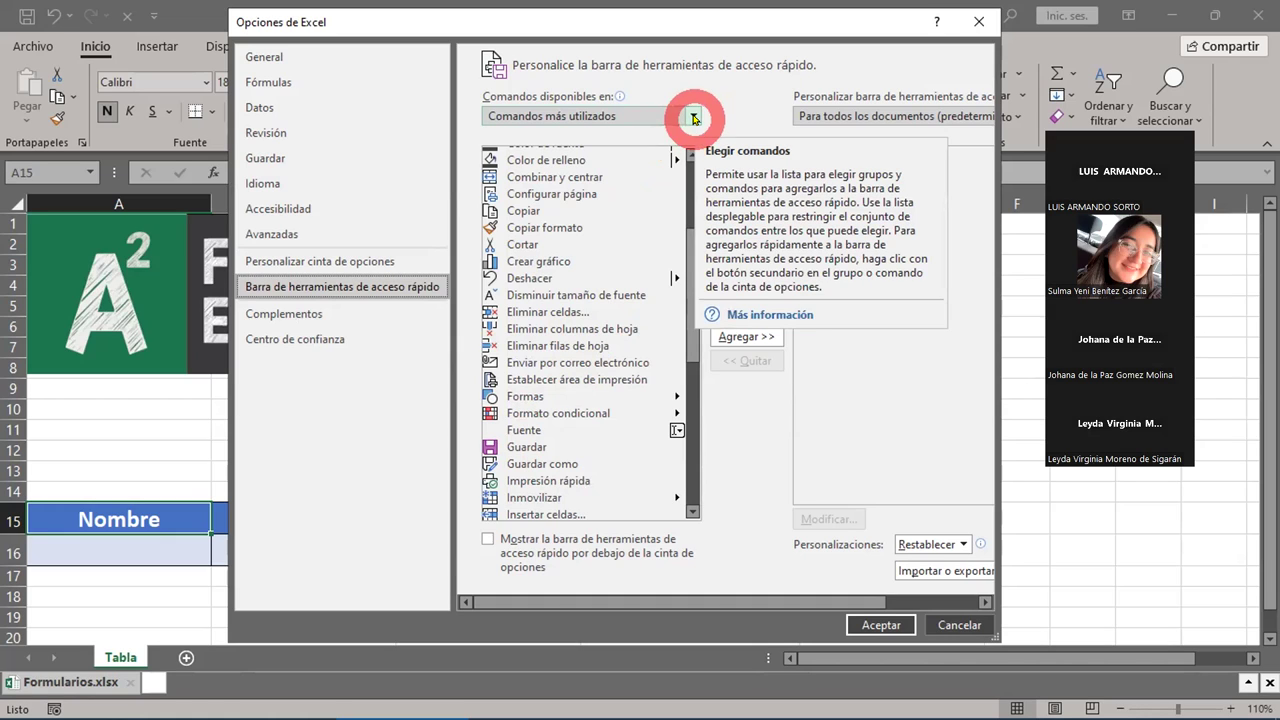
Step: Set Comandos disponibles en to Todos los comandos
click(694, 117)
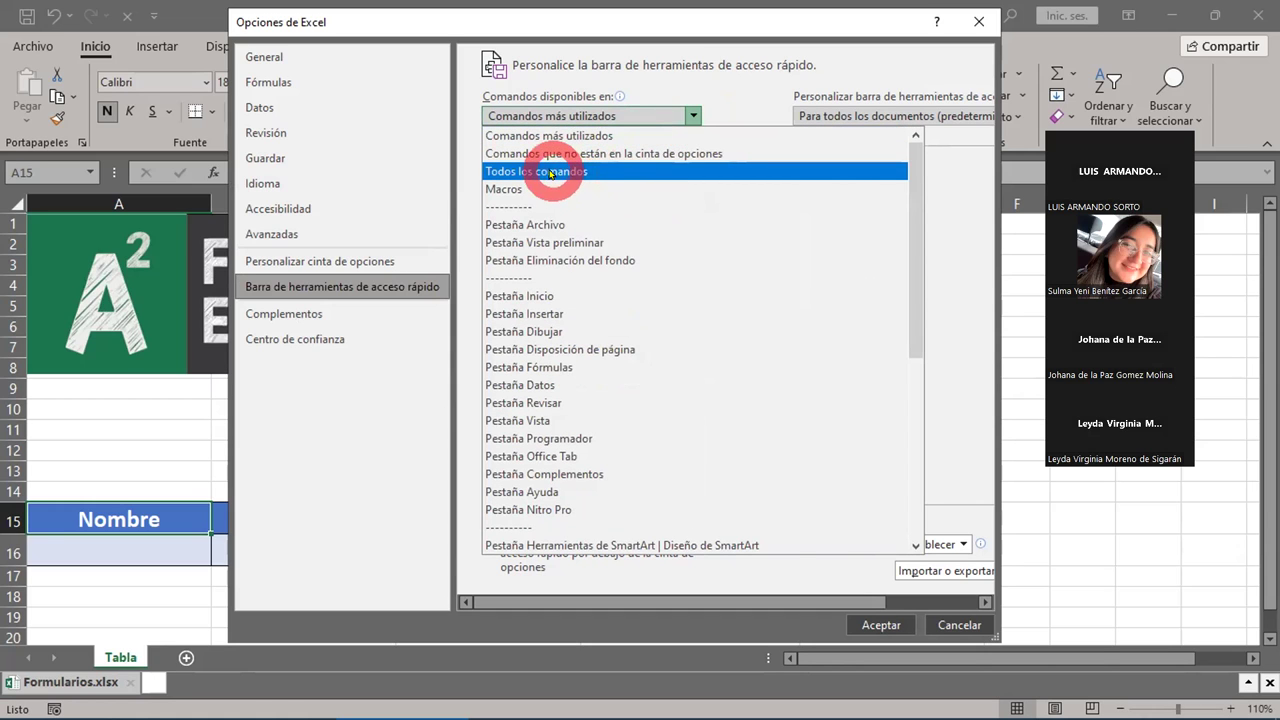
click(555, 172)
click(571, 137)
click(573, 441)
click(532, 161)
click(655, 380)
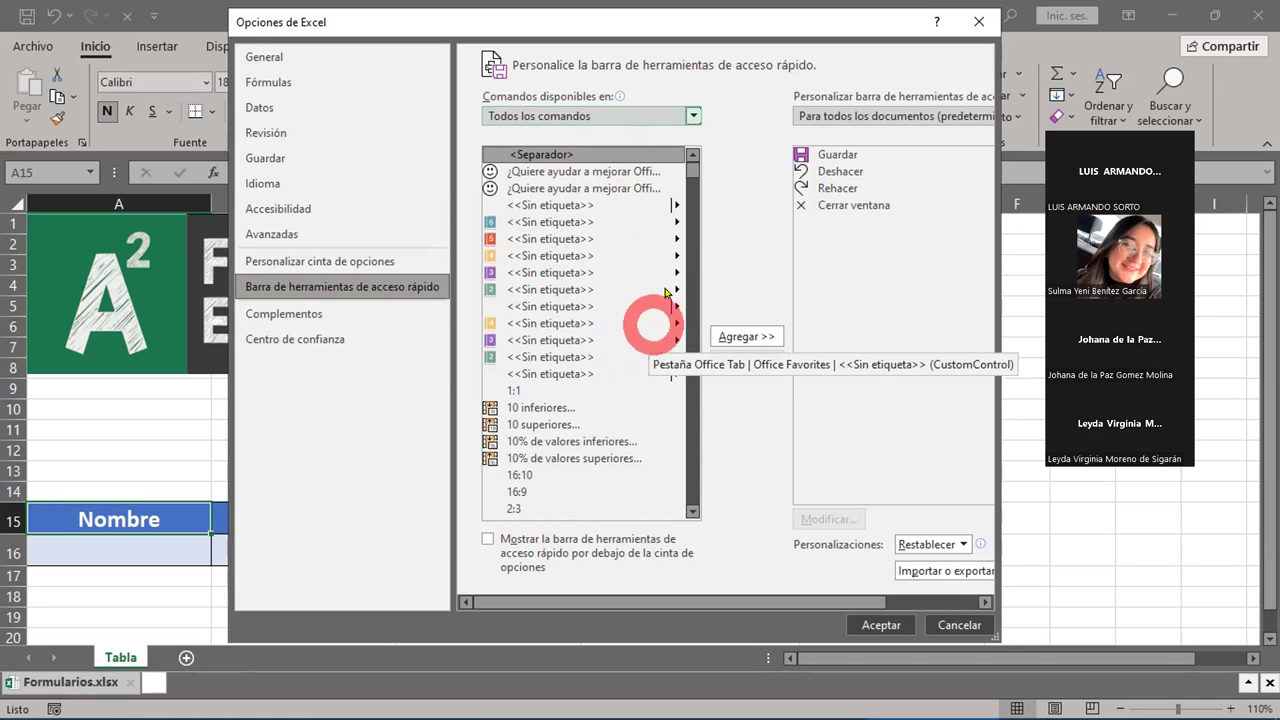
Step: Scroll down the full command list to locate Formulario..
scroll(660, 300, down, 10)
scroll(650, 307, down, 15)
scroll(650, 307, down, 5)
scroll(650, 307, down, 5)
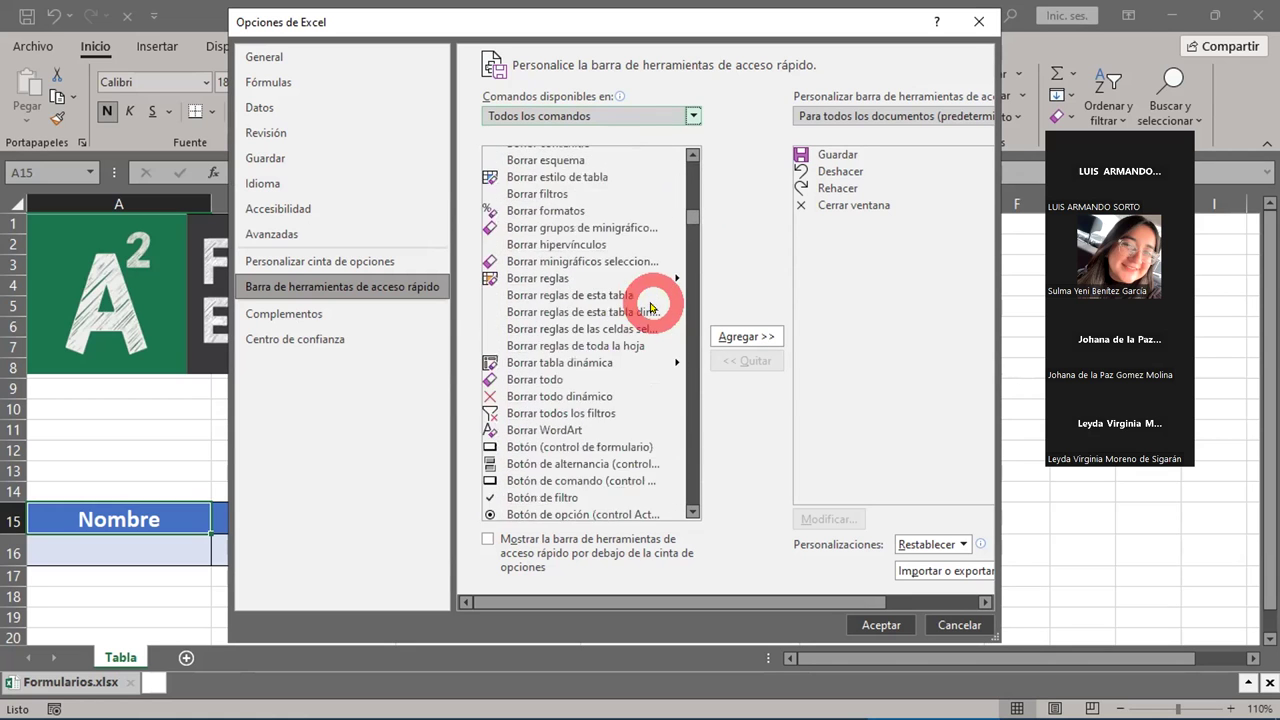
scroll(650, 307, down, 15)
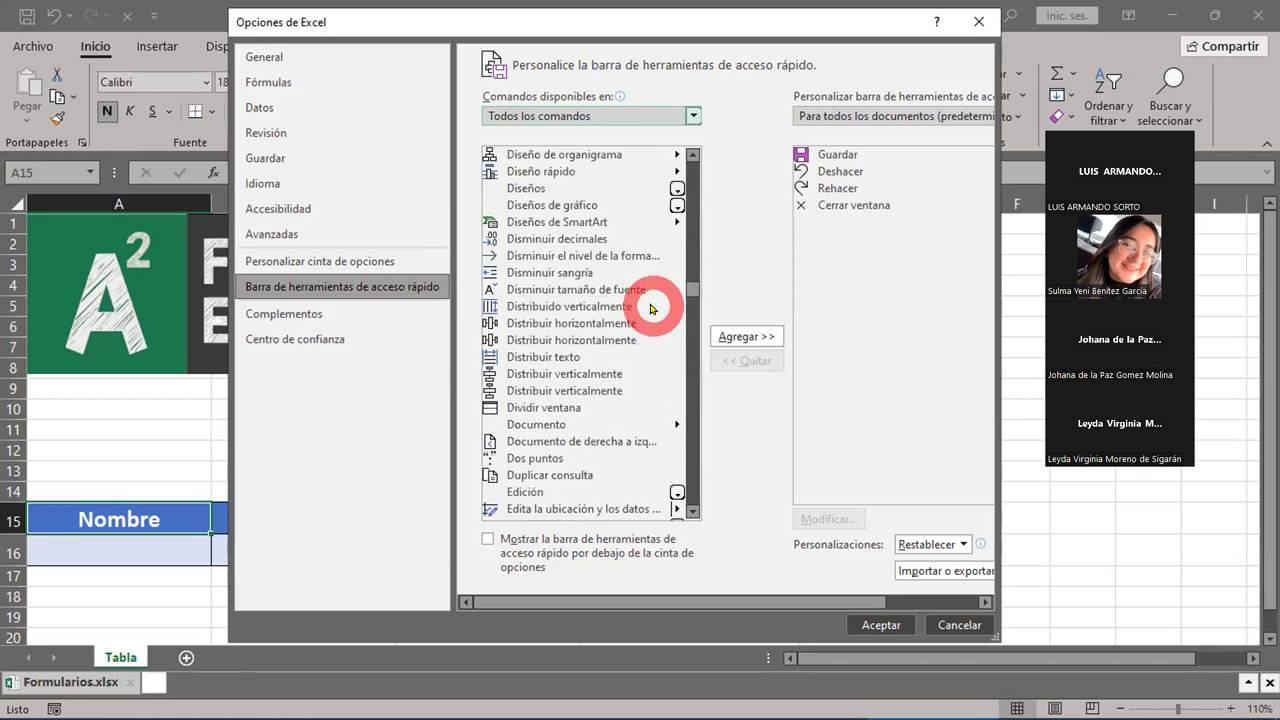
scroll(650, 308, down, 20)
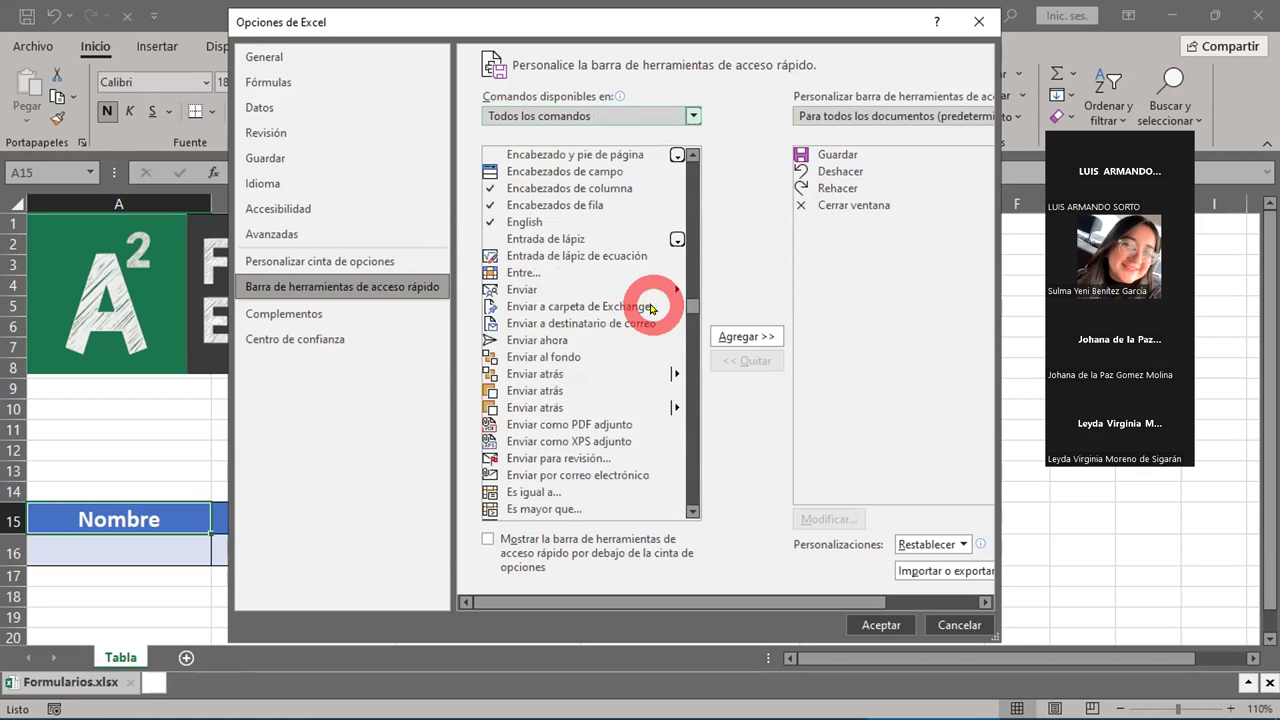
scroll(650, 308, down, 12)
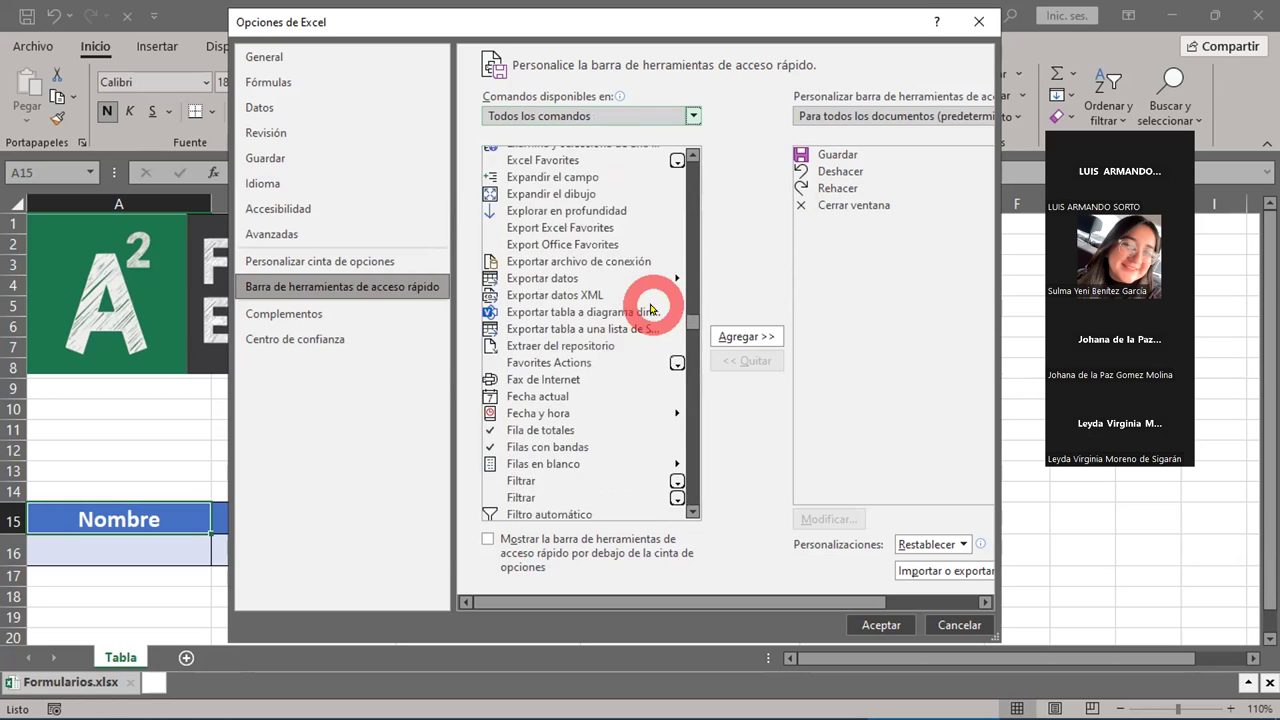
scroll(650, 308, up, 1)
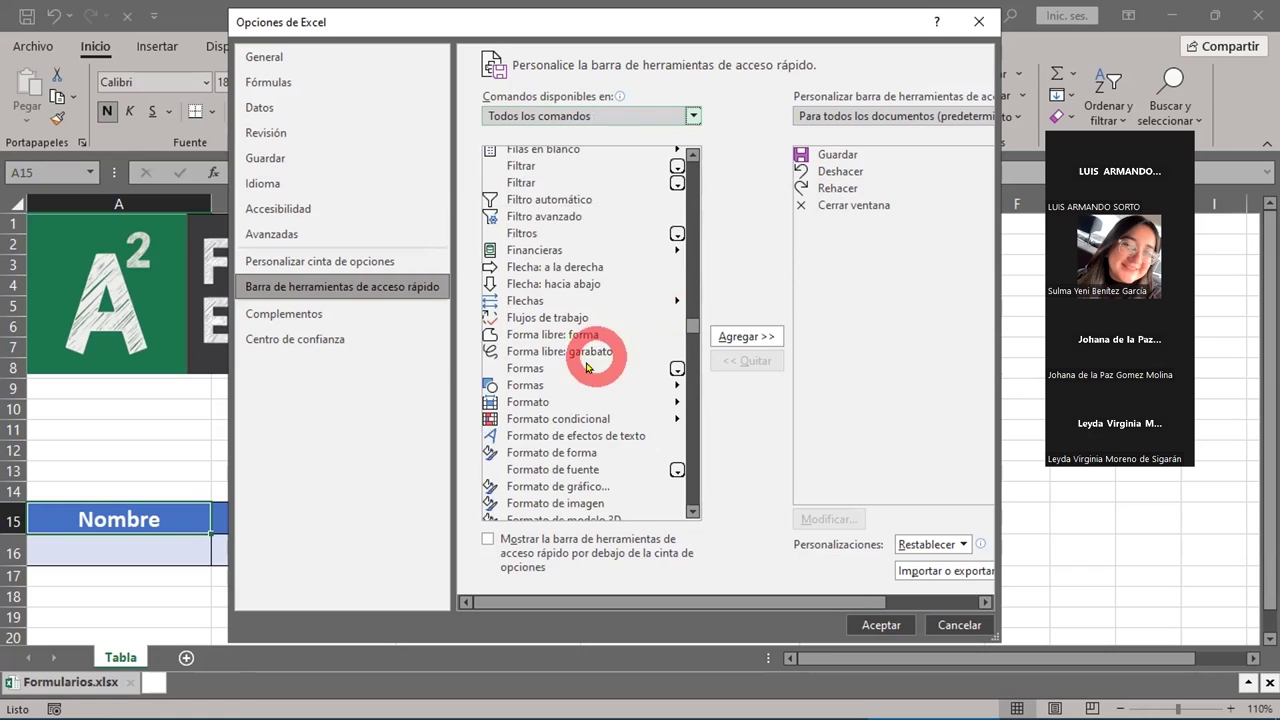
scroll(571, 443, down, 2)
scroll(572, 446, down, 4)
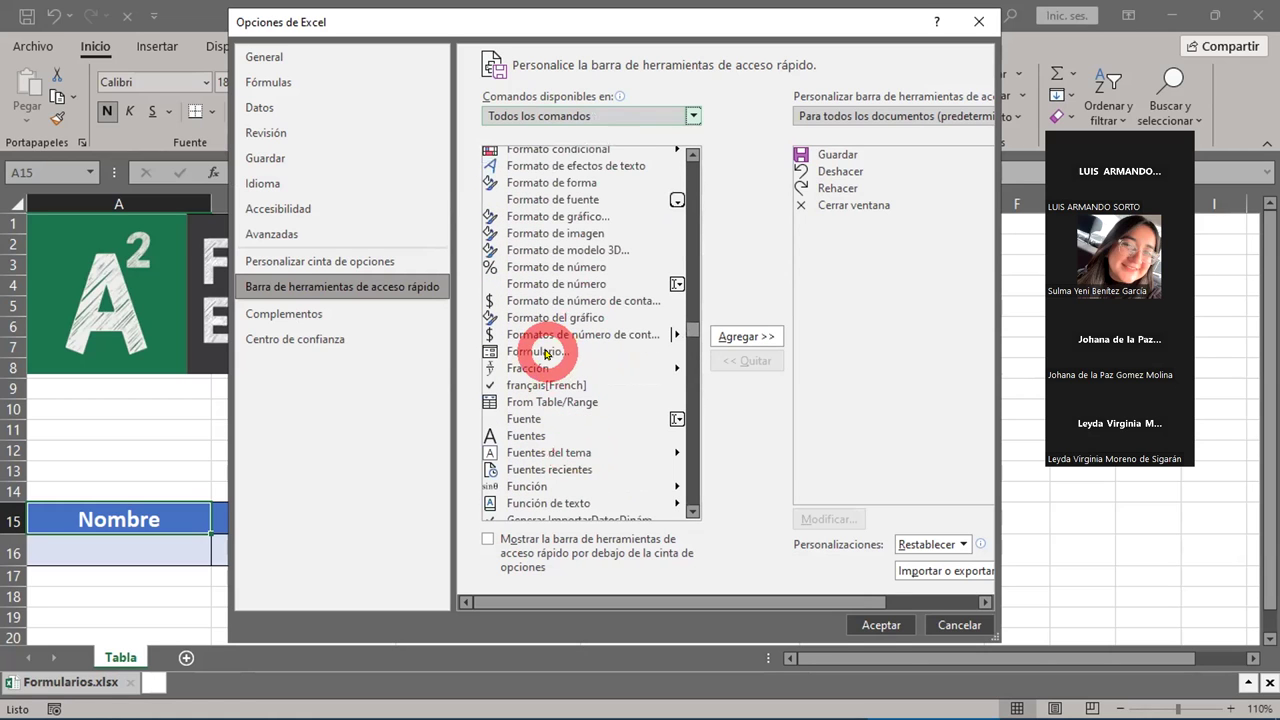
Step: Select Formulario…, add it to the Quick Access Toolbar and confirm with Aceptar
click(545, 351)
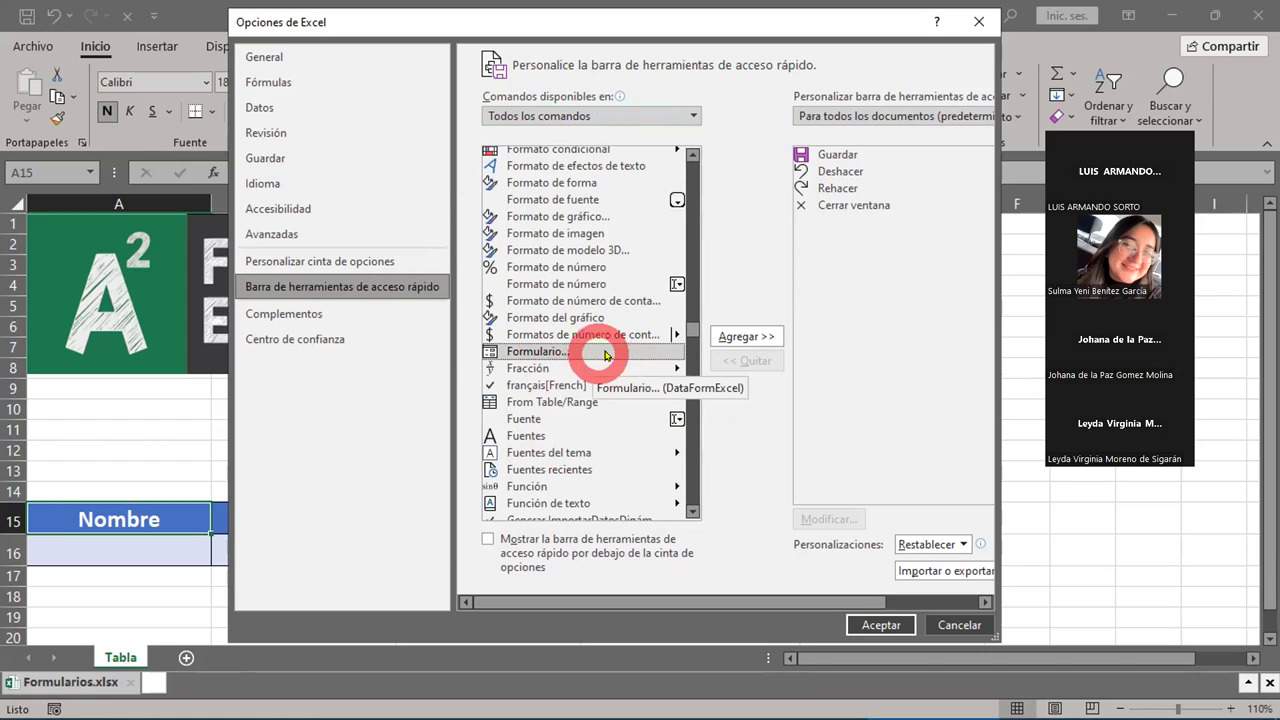
click(740, 338)
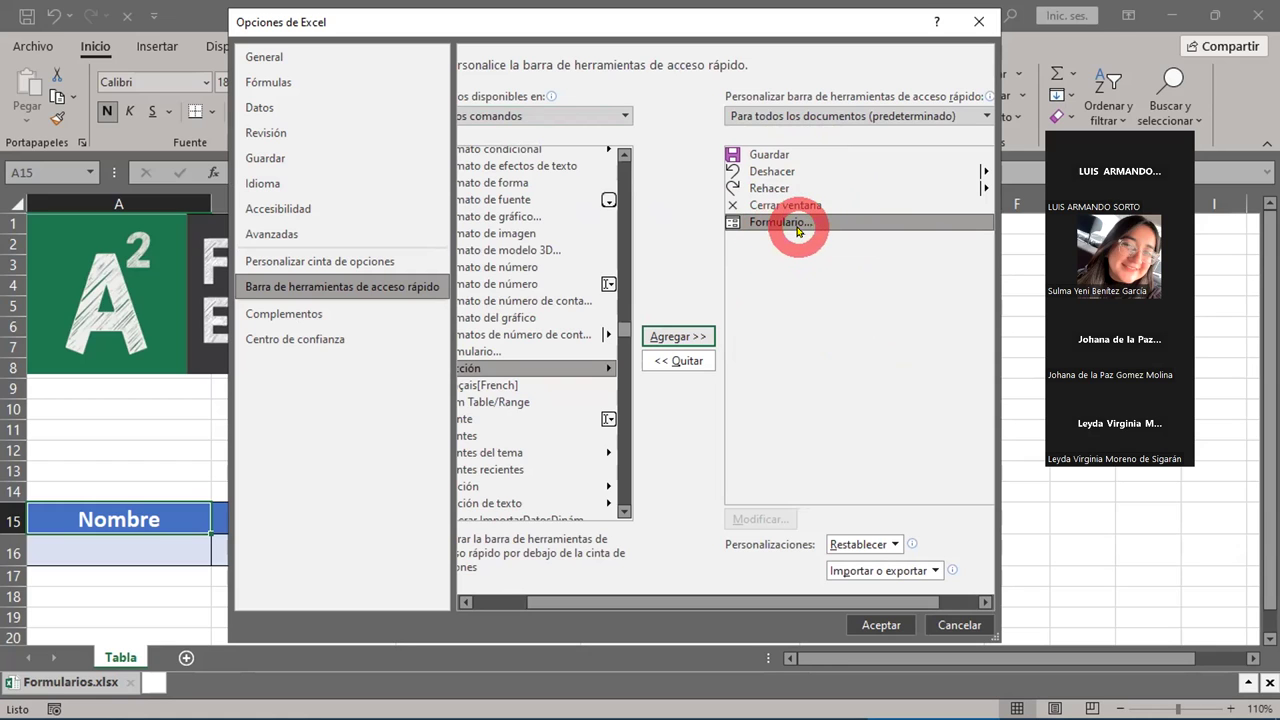
click(866, 626)
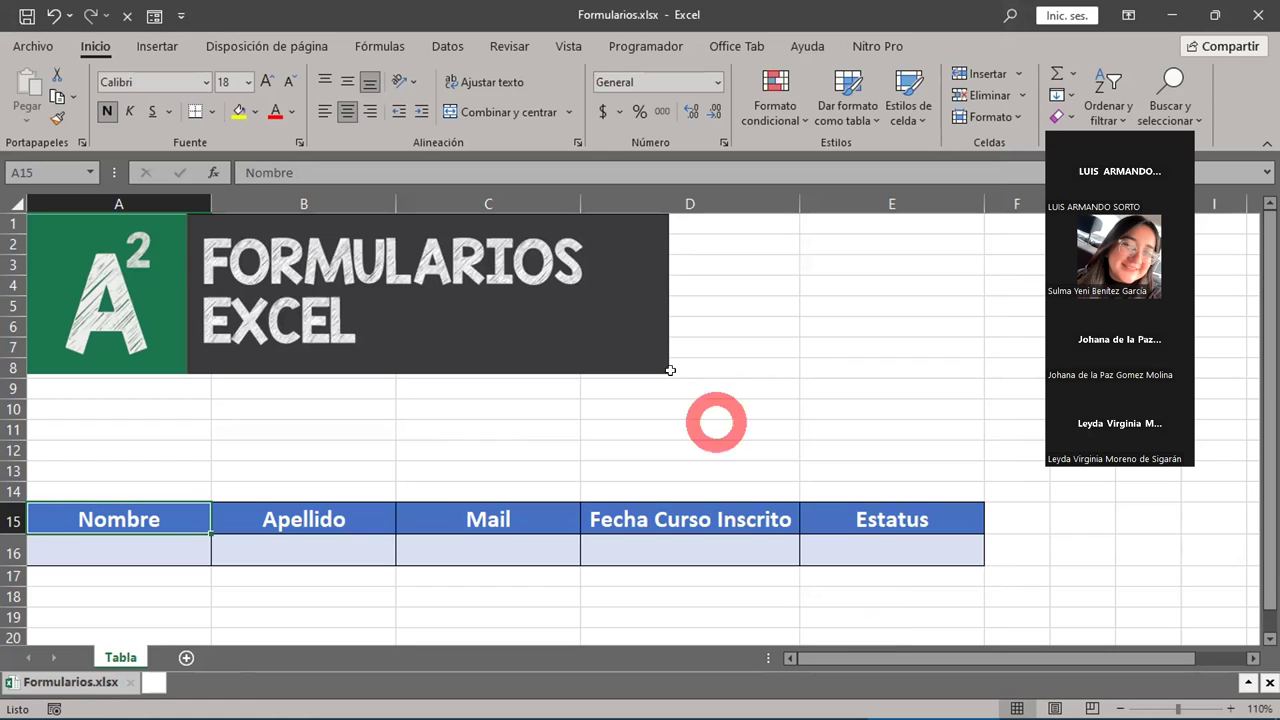
click(154, 17)
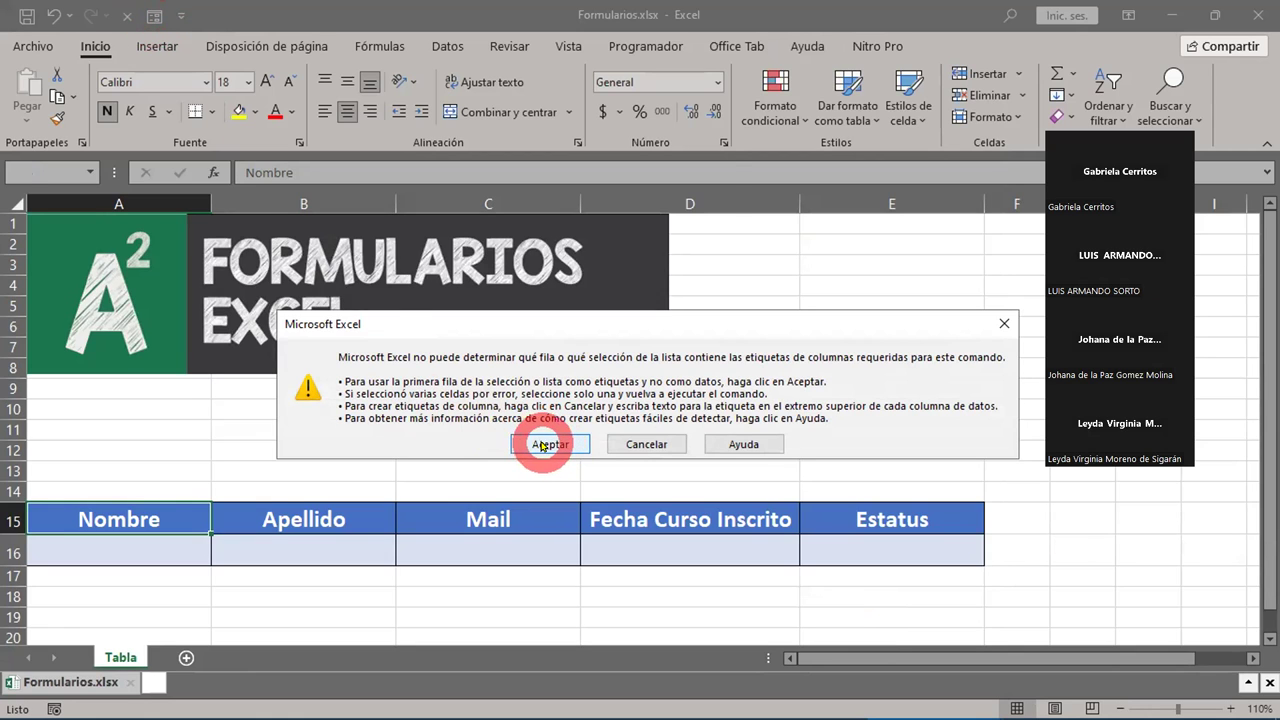
click(536, 444)
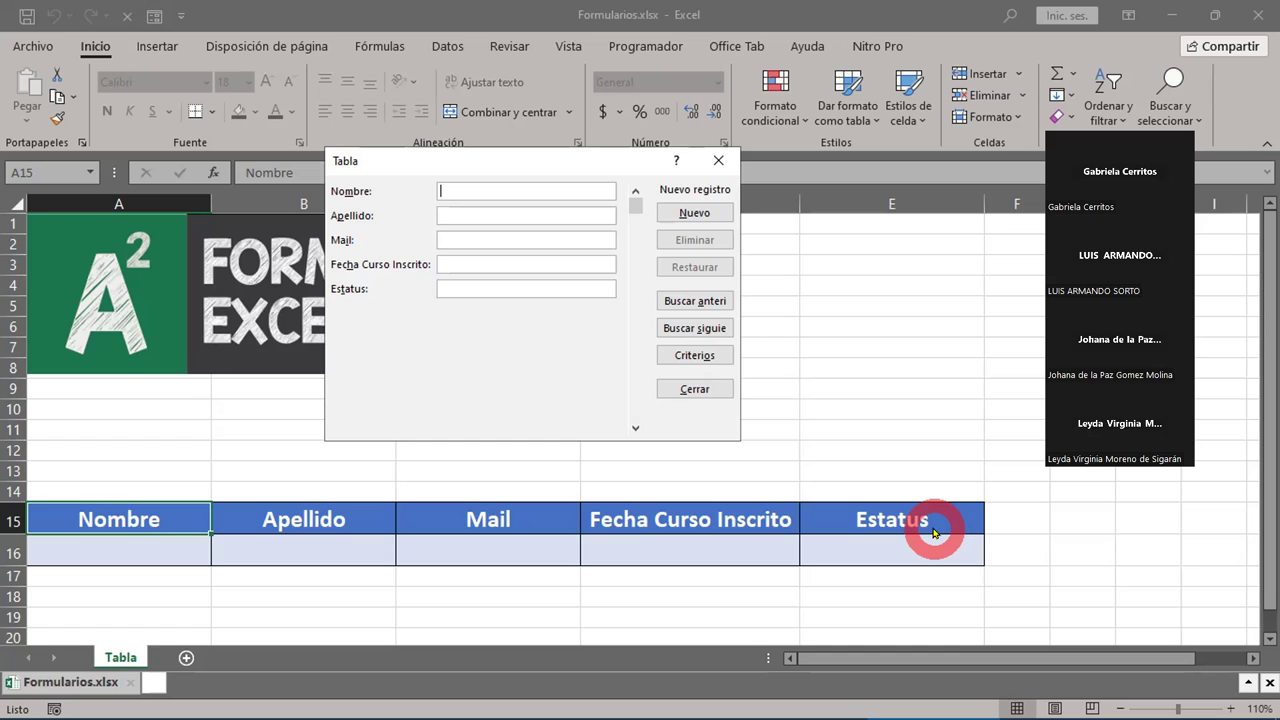
click(720, 159)
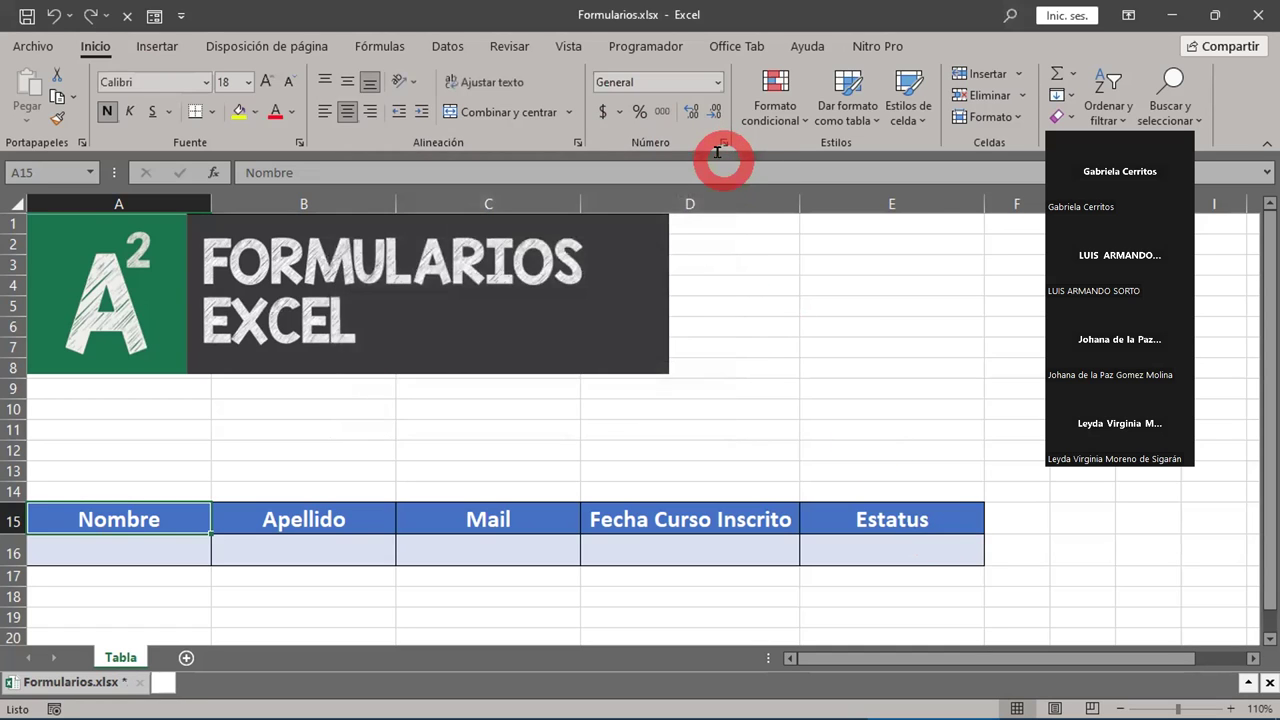
Step: Remove the Formulario icon from the Quick Access Toolbar and select the table range A15:E16
right_click(150, 16)
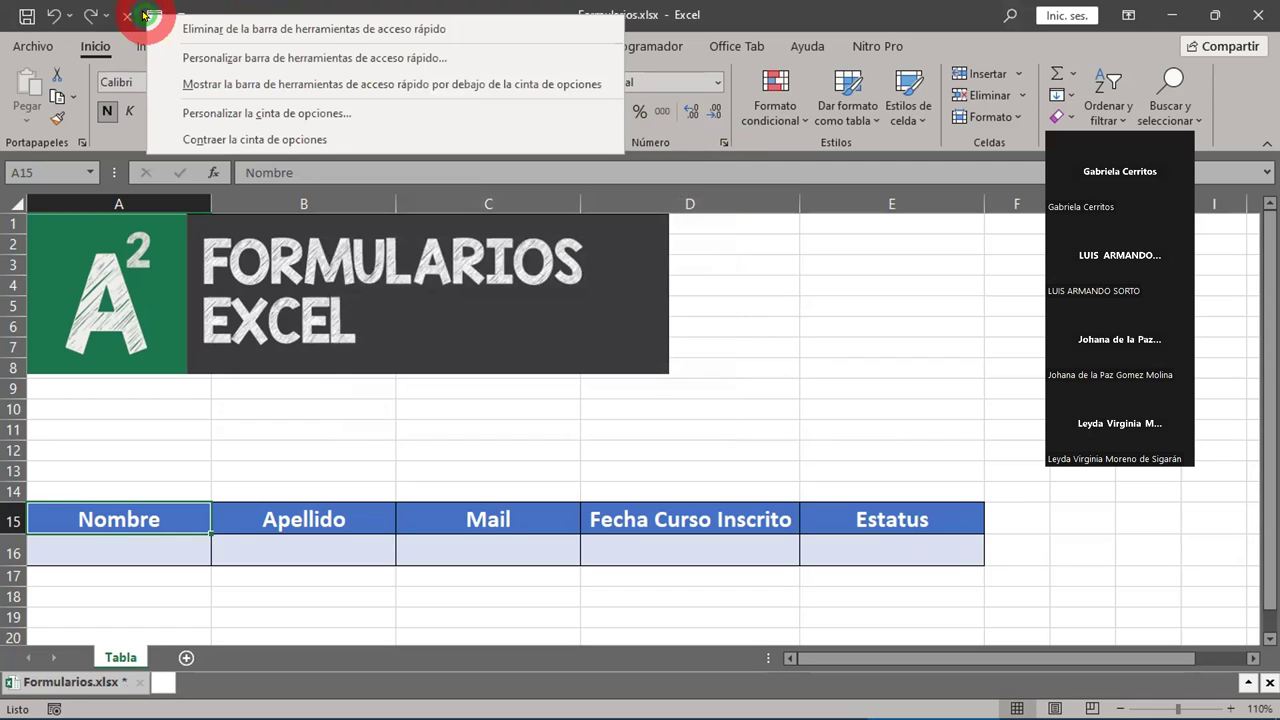
click(218, 29)
click(487, 81)
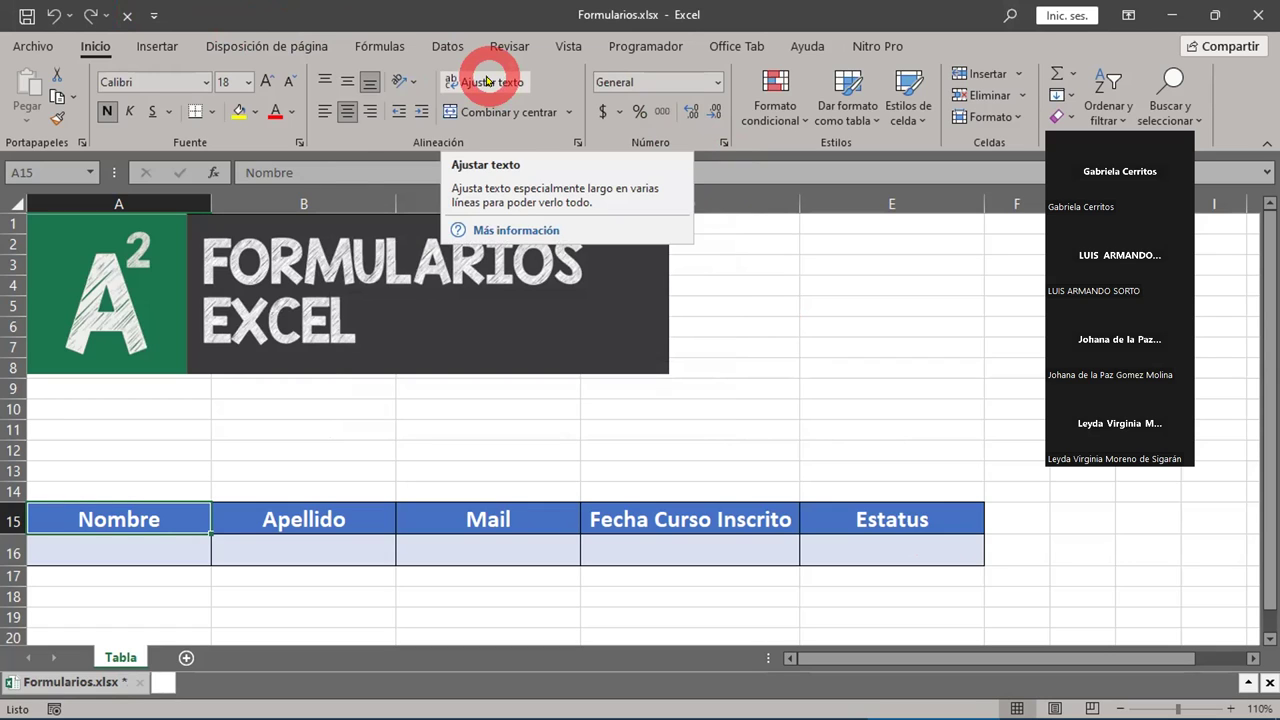
drag(134, 528, 888, 545)
mouse_move(173, 519)
mouse_down()
mouse_move(388, 533)
mouse_move(888, 528)
mouse_move(884, 546)
mouse_up()
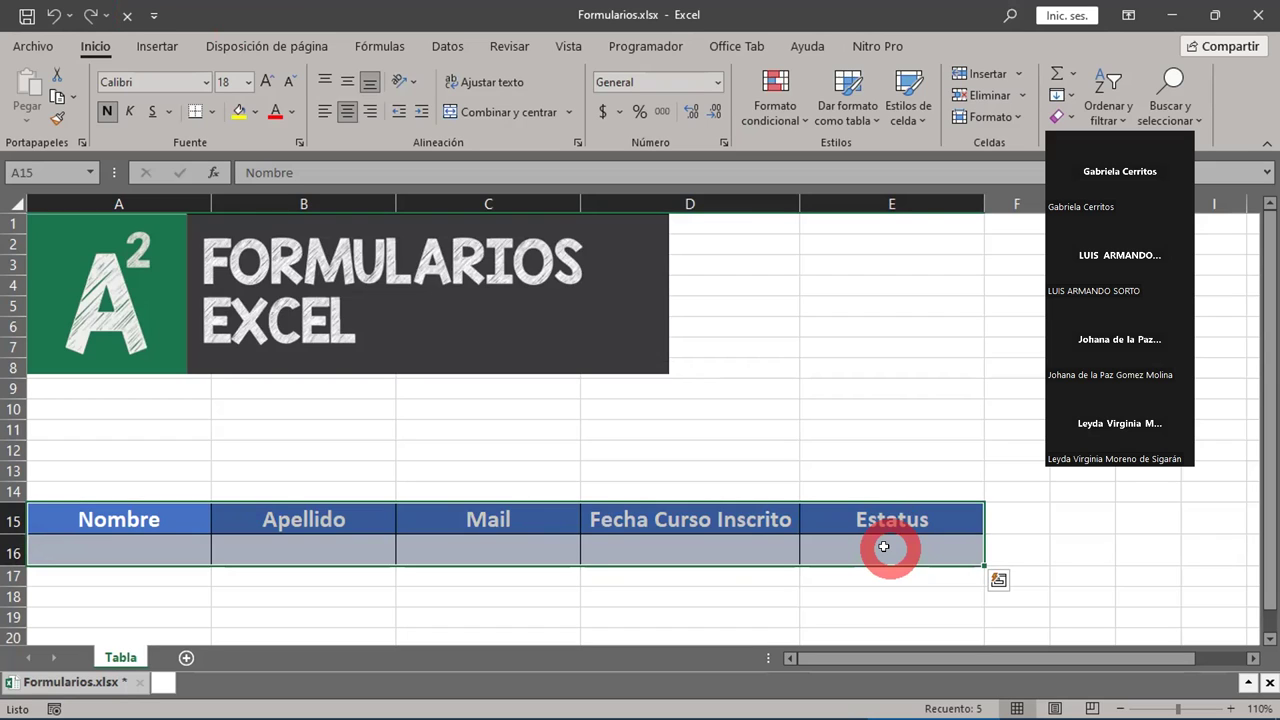
click(125, 515)
drag(293, 564, 909, 553)
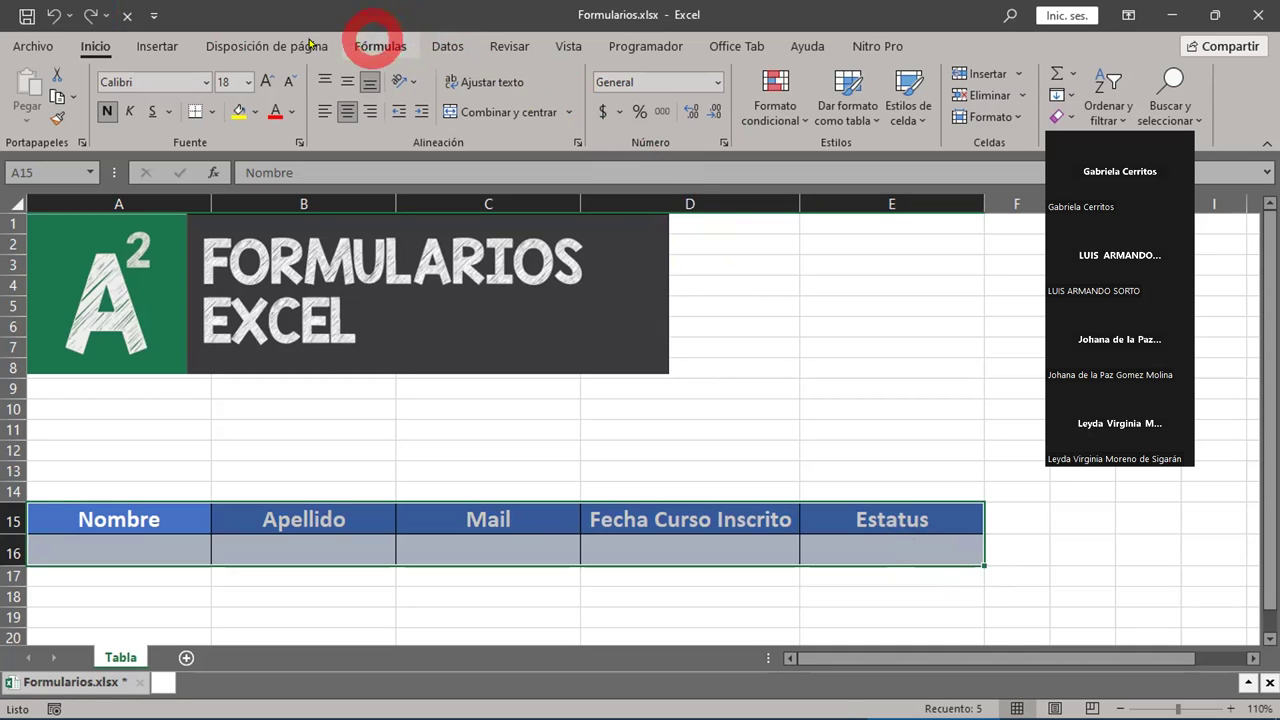
click(31, 44)
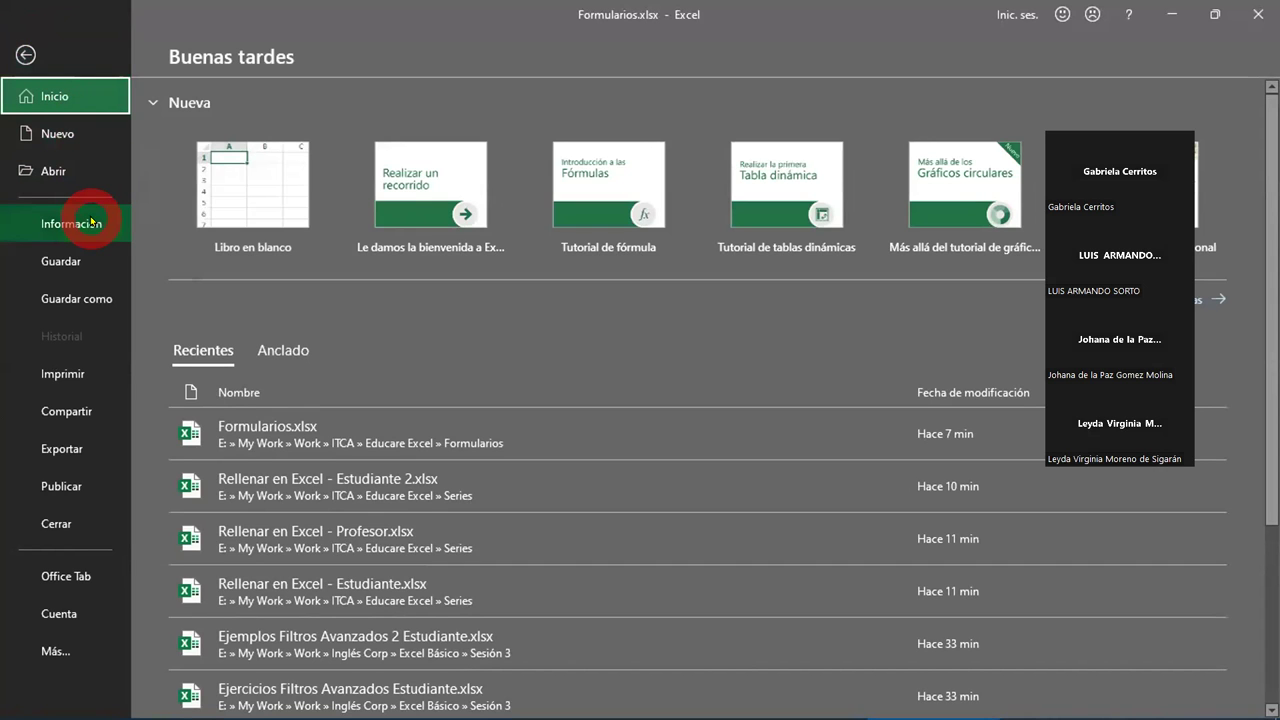
click(25, 55)
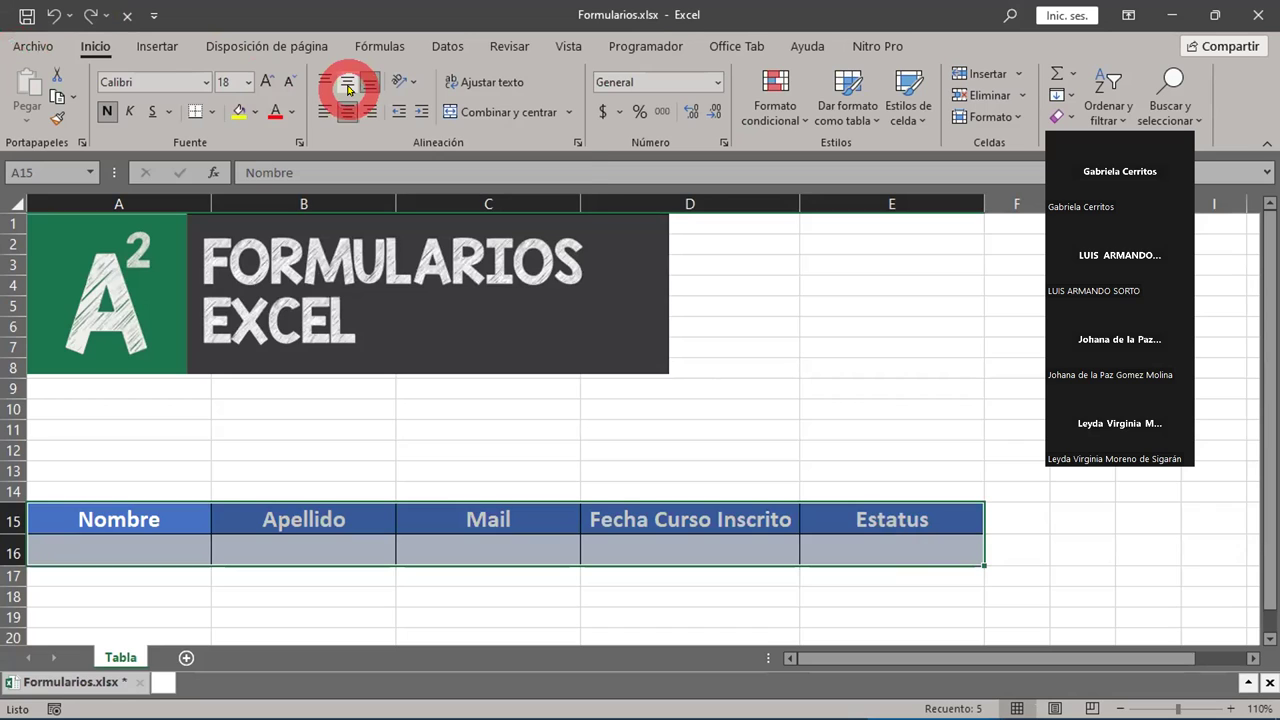
Step: Choose Más comandos... from the Quick Access Toolbar customize dropdown
click(152, 19)
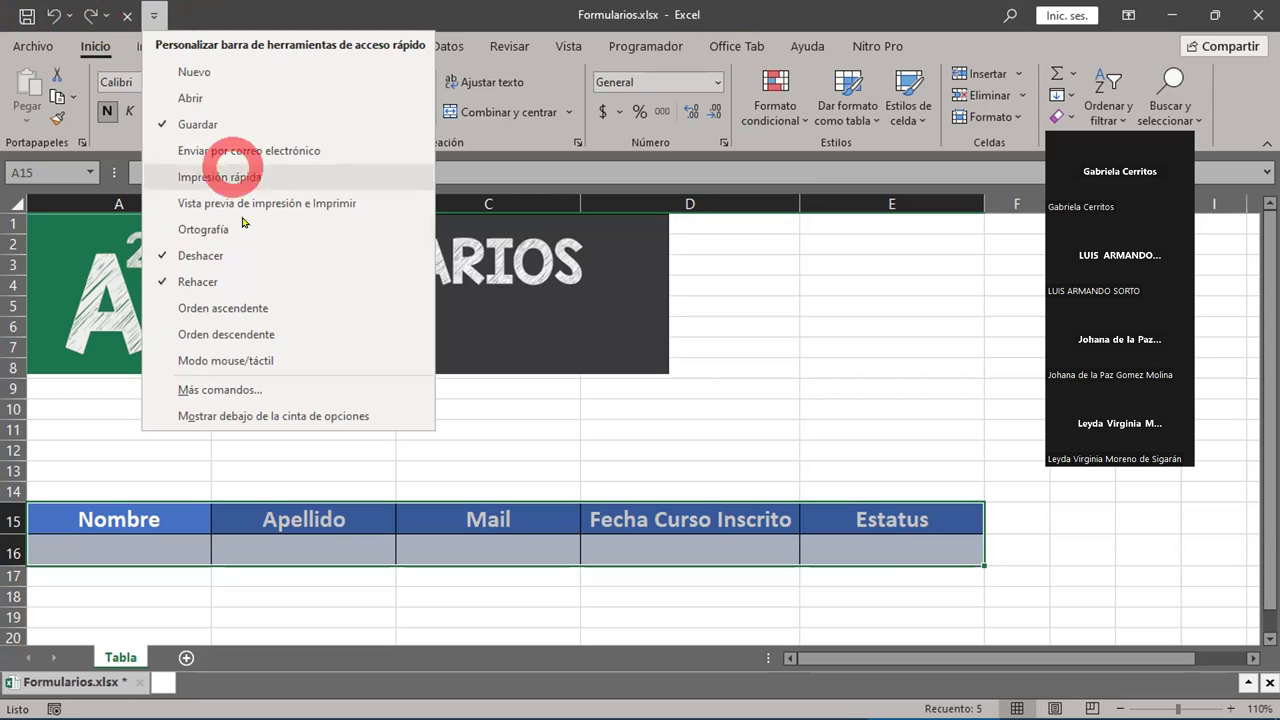
click(256, 393)
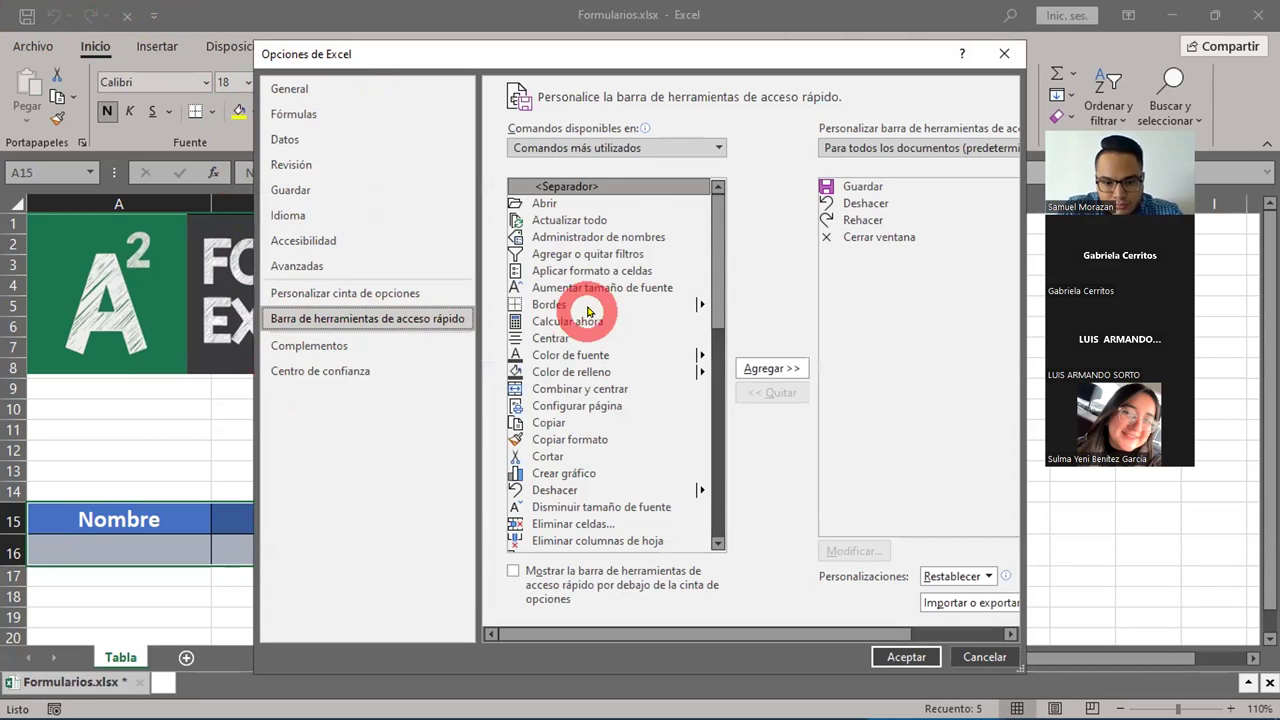
mouse_move(716, 234)
mouse_down()
mouse_move(737, 370)
mouse_move(726, 447)
mouse_move(709, 391)
mouse_move(709, 211)
mouse_up()
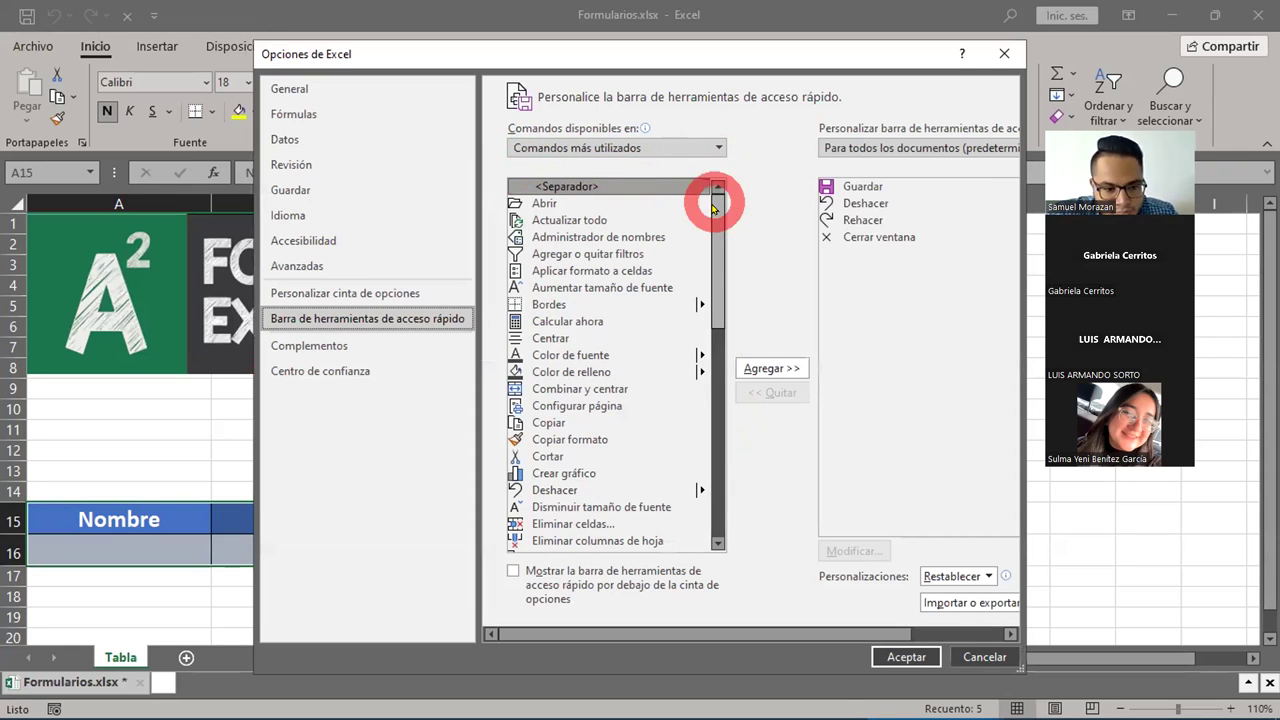
drag(716, 208, 729, 369)
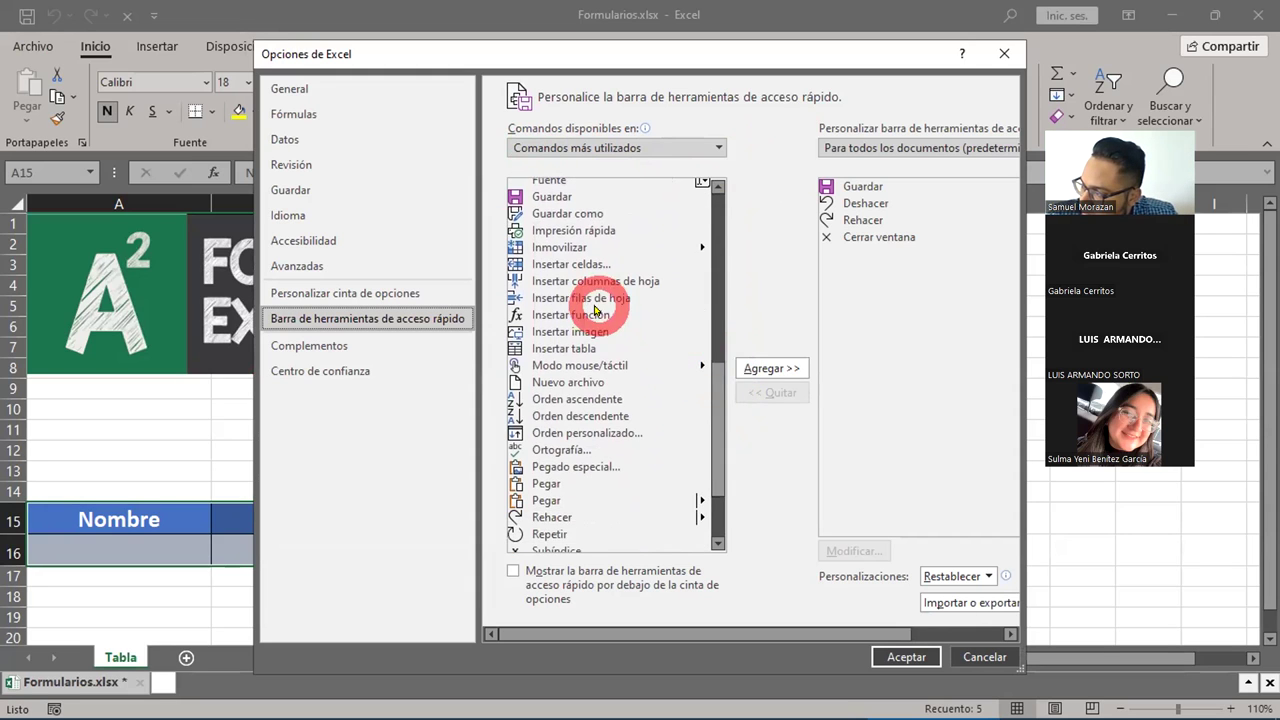
scroll(594, 305, up, 2)
scroll(600, 303, up, 1)
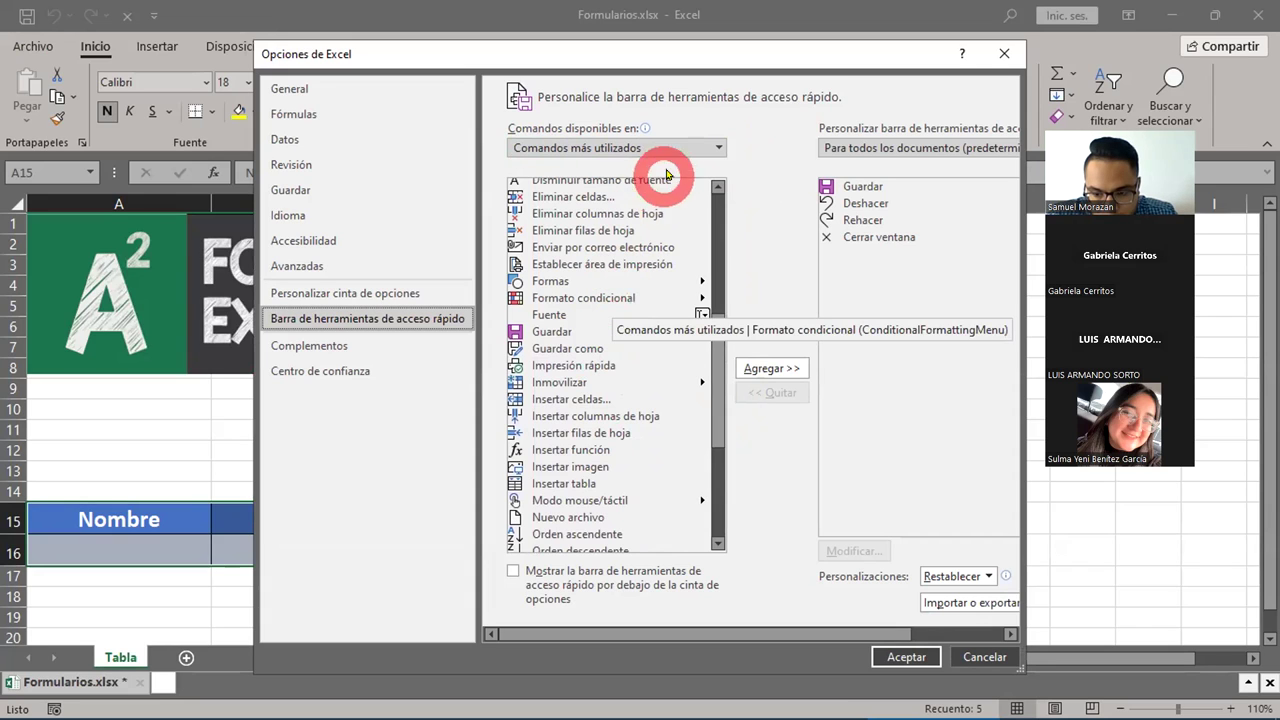
Step: Under Todos los comandos, add Formulario... to the Quick Access Toolbar and confirm with Aceptar
click(715, 148)
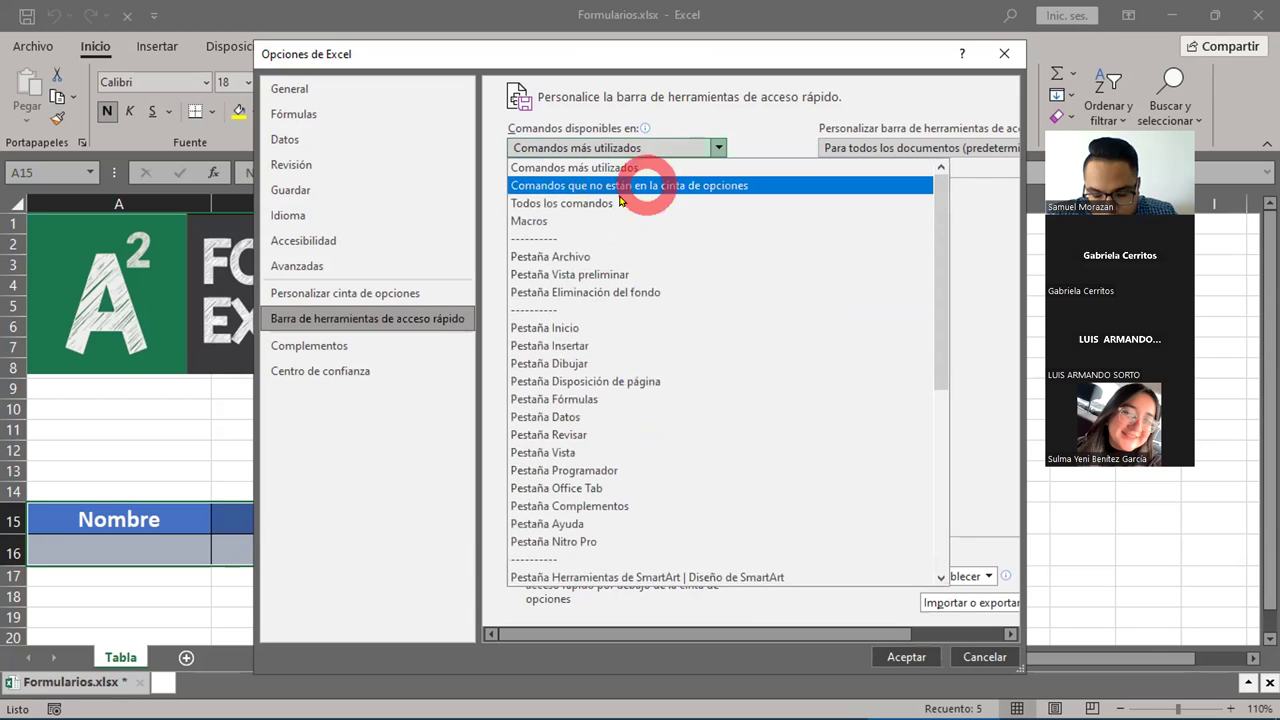
click(549, 205)
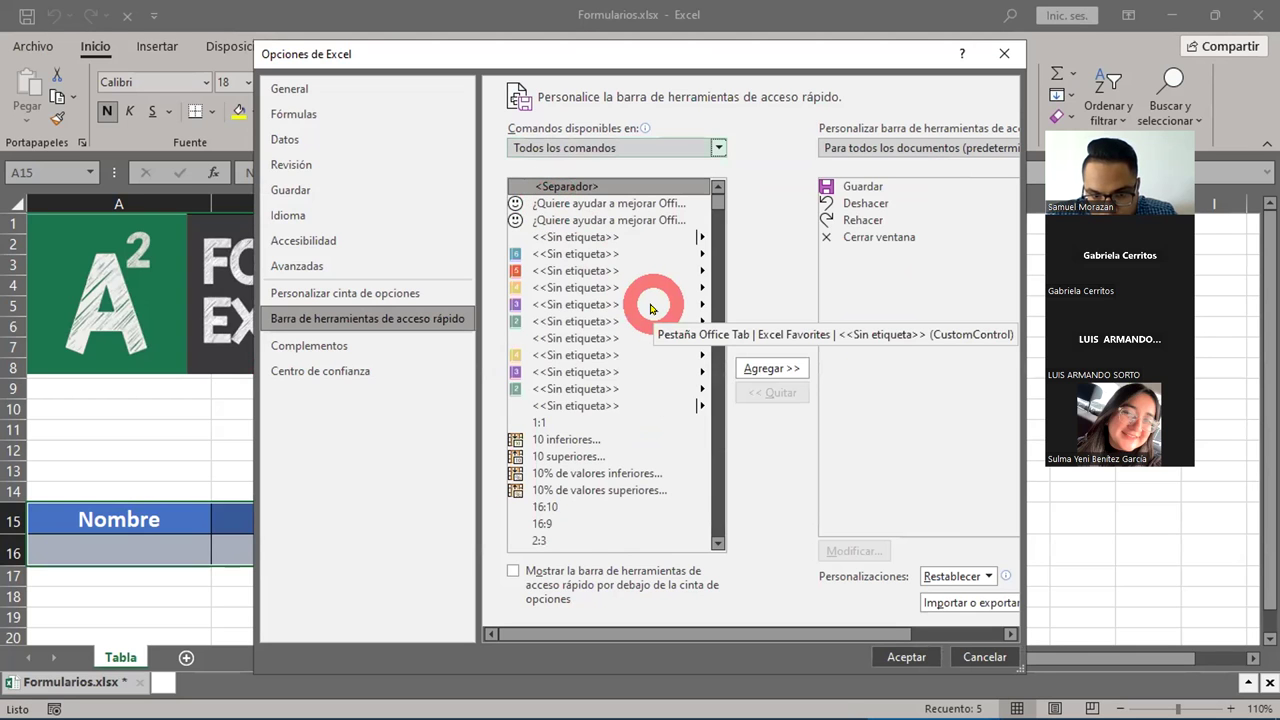
scroll(650, 305, down, 10)
drag(720, 206, 709, 337)
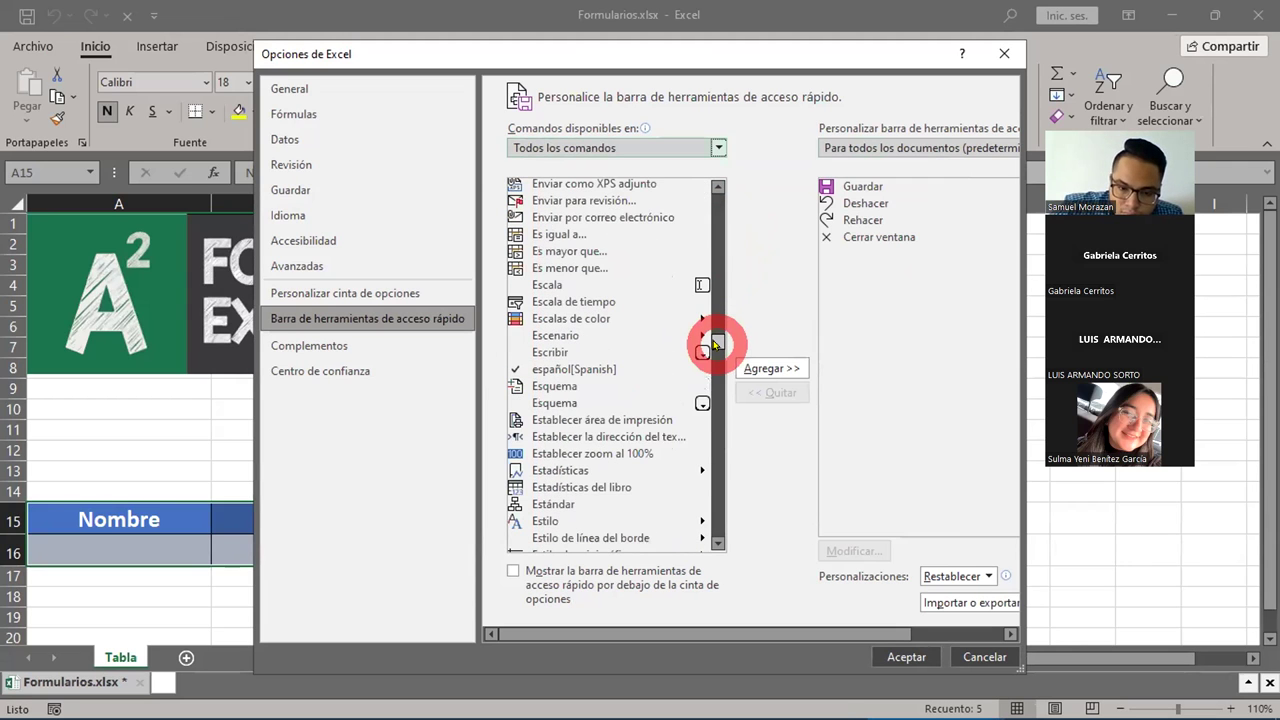
scroll(663, 402, down, 3)
scroll(663, 404, down, 20)
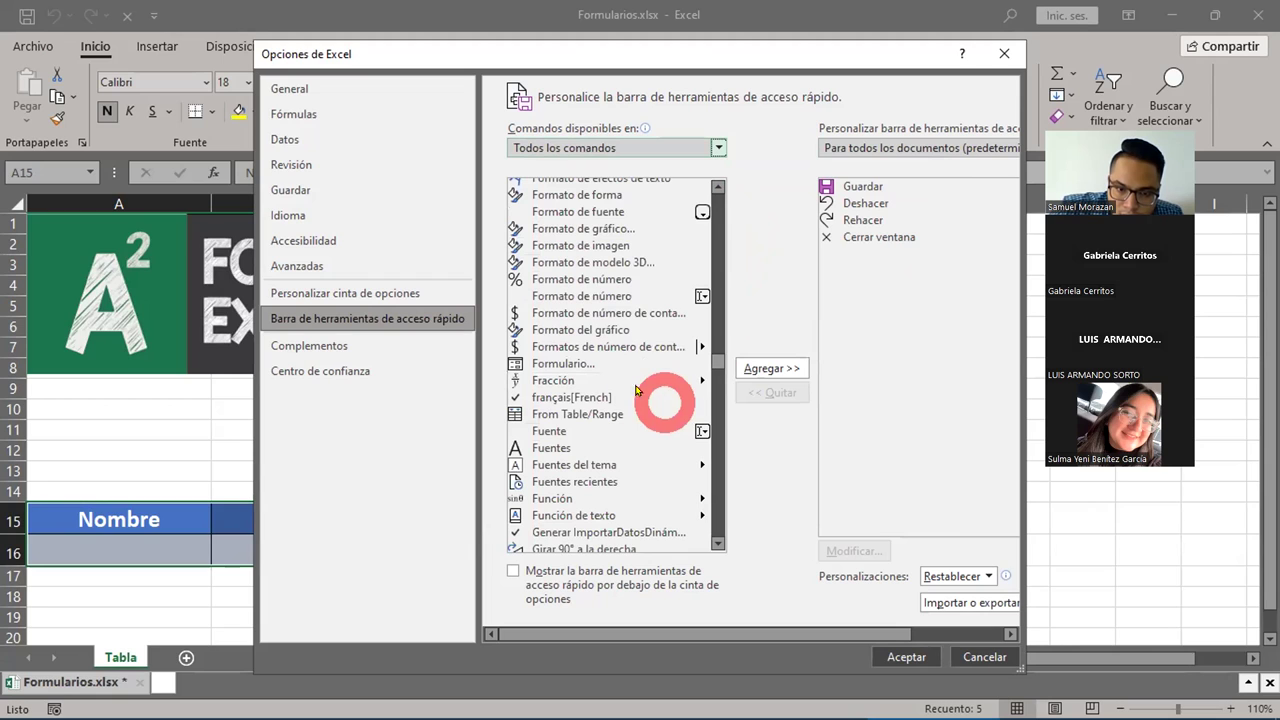
click(585, 365)
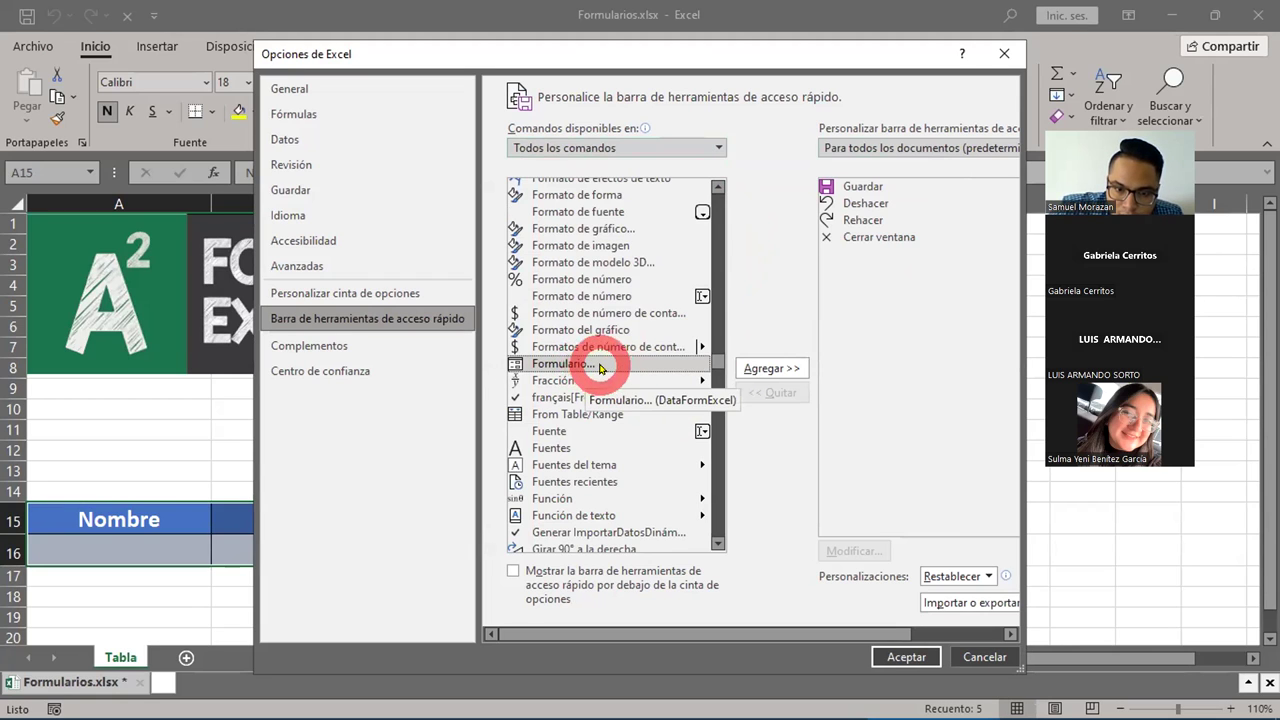
click(759, 369)
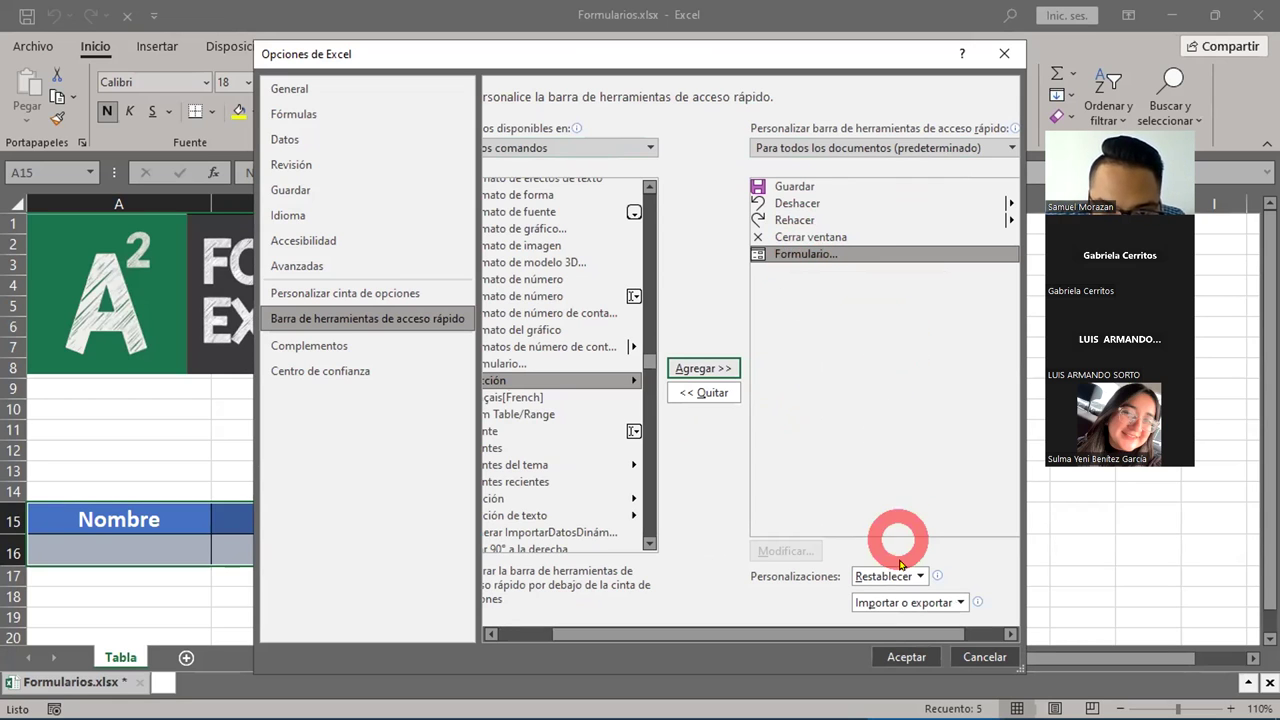
click(891, 655)
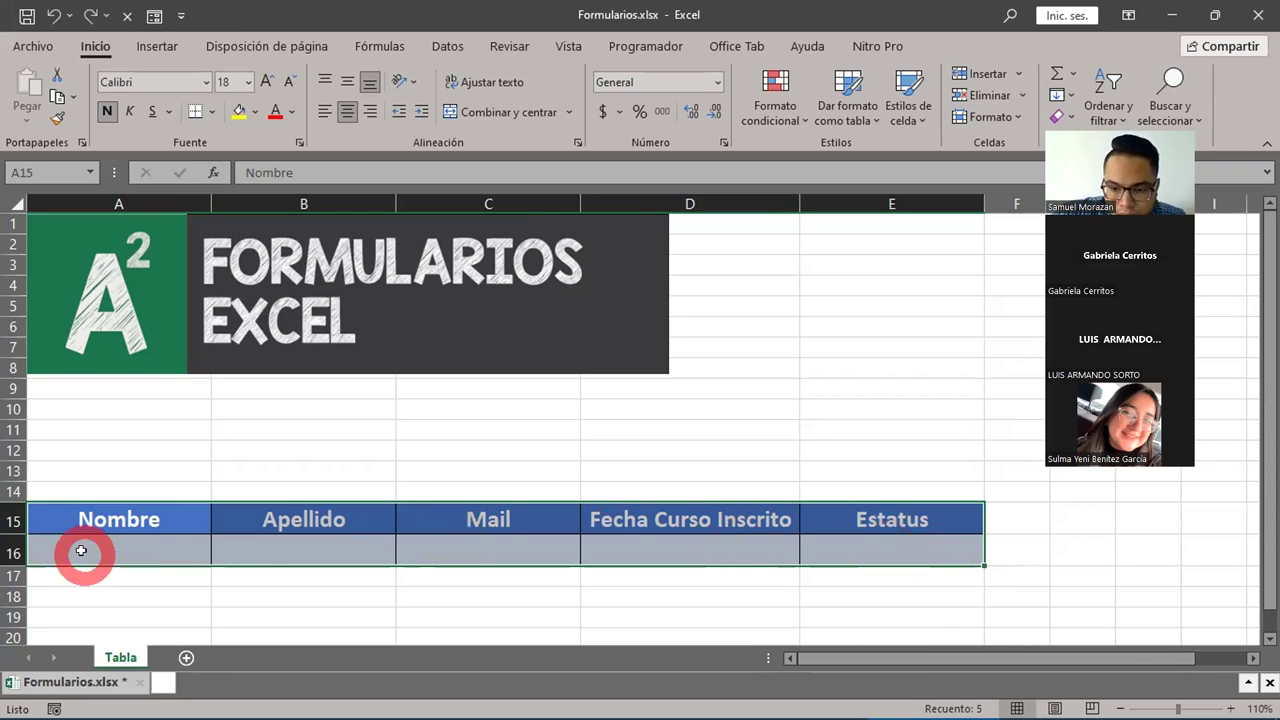
Step: Select A15:E16 and launch Formulario, accepting the first row as field labels
drag(129, 516, 927, 551)
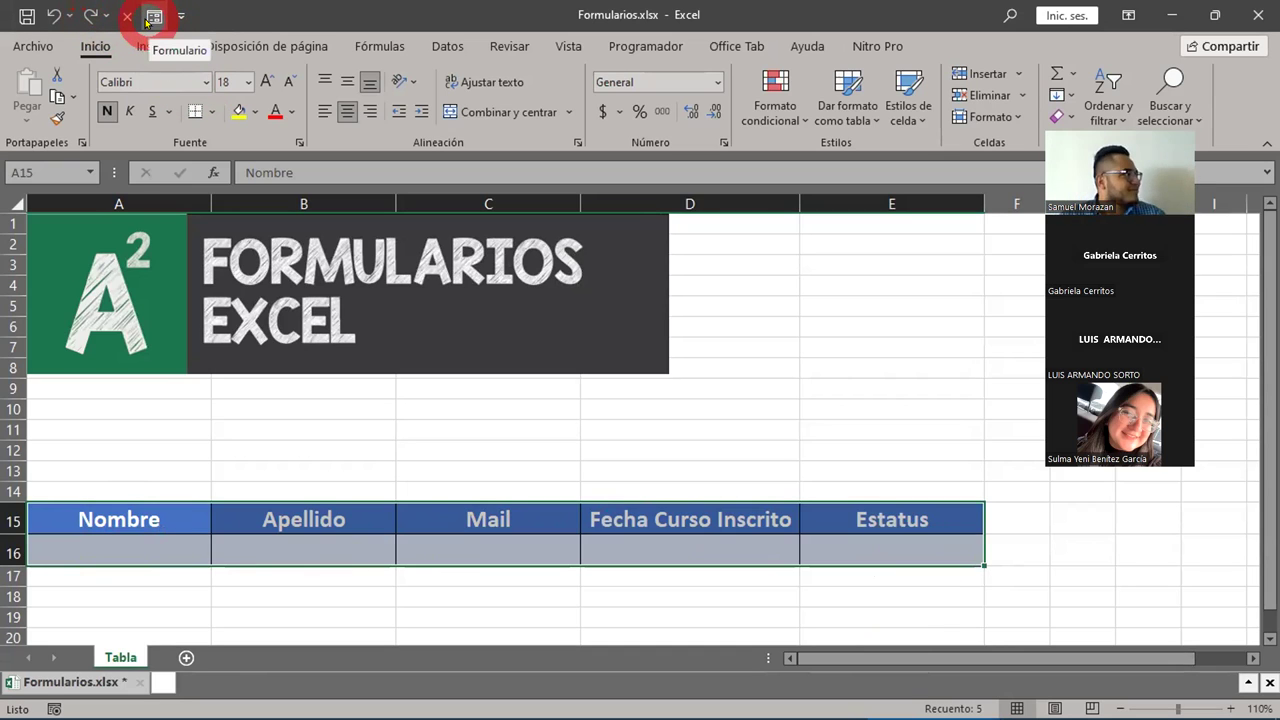
click(154, 18)
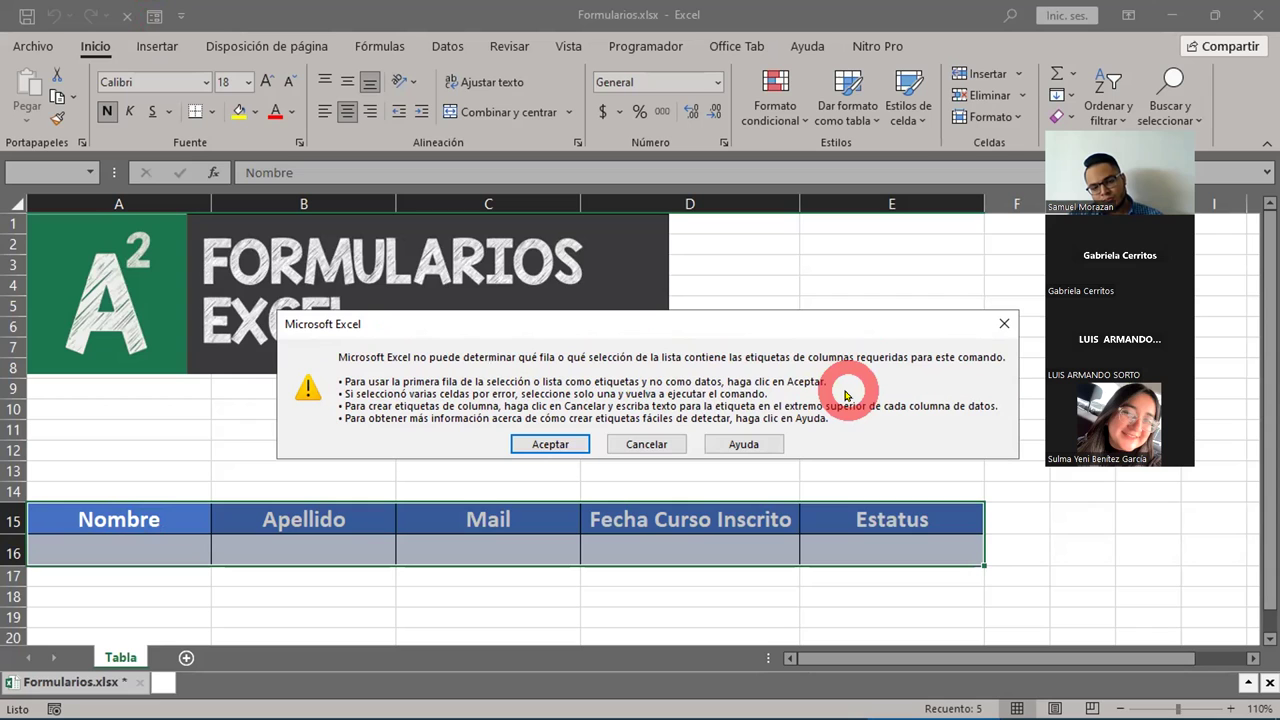
click(551, 444)
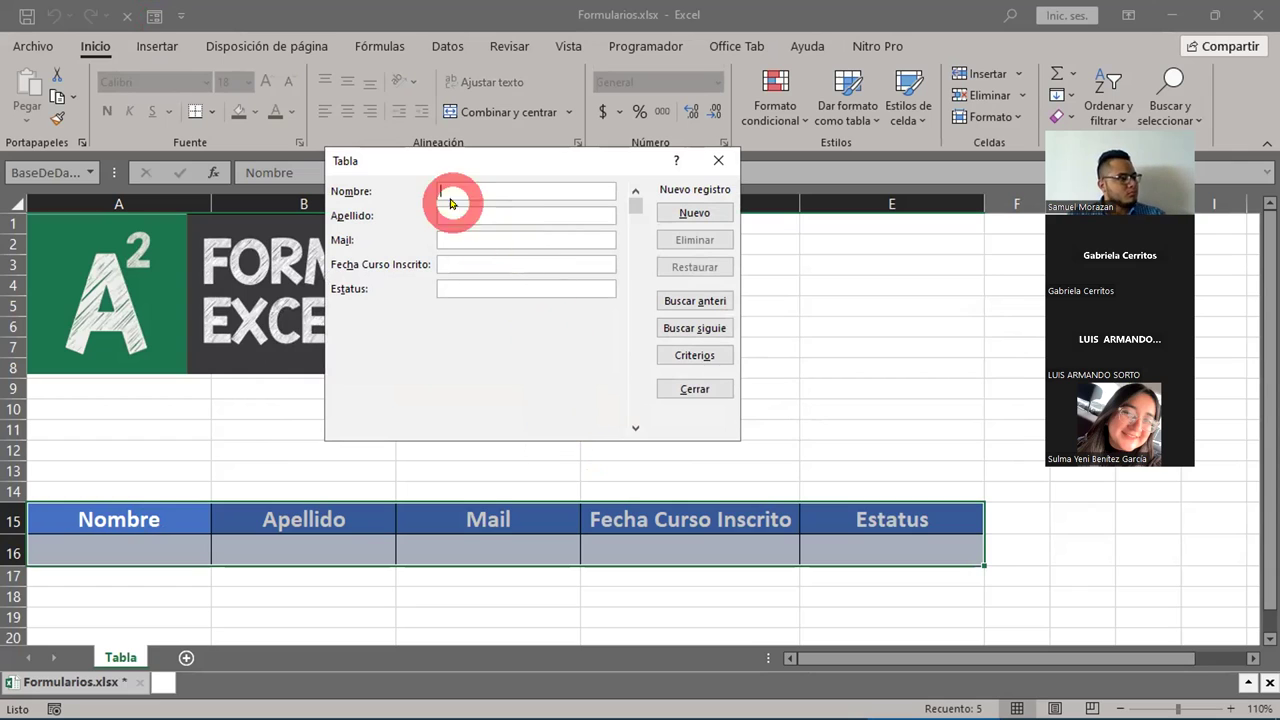
drag(433, 171, 461, 198)
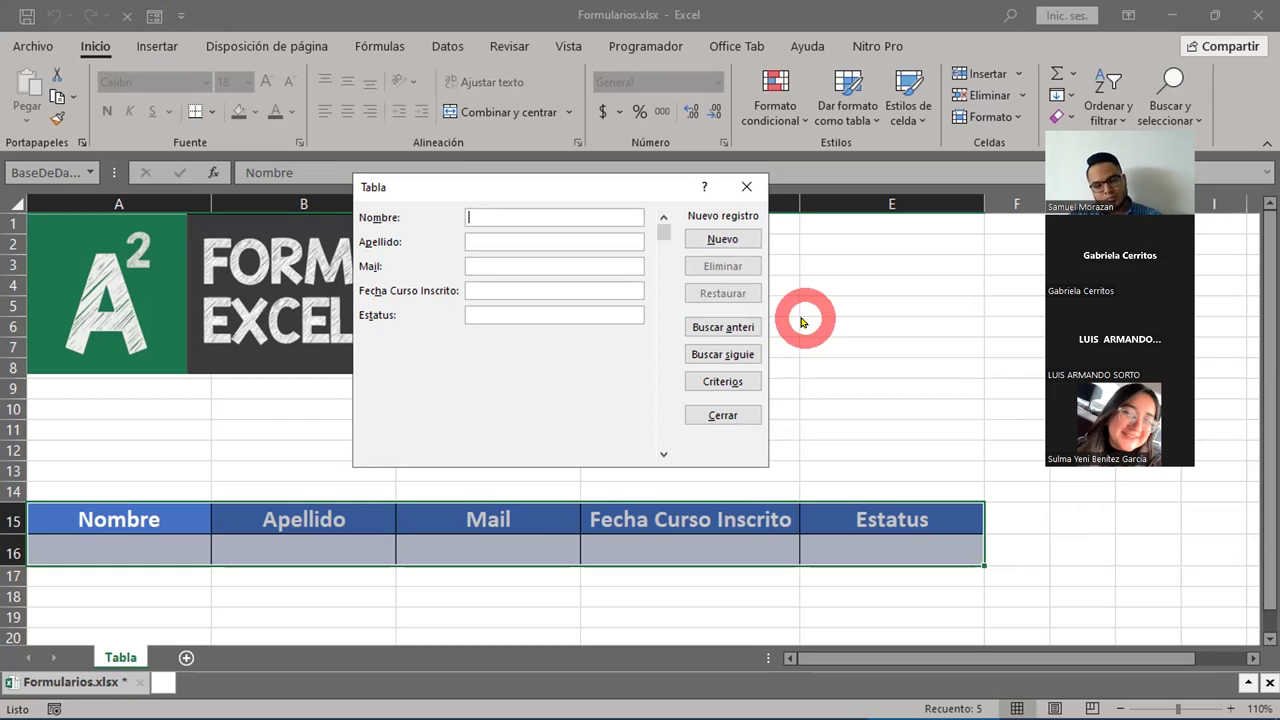
Step: Enter the student's first name, surname and e-mail address in the data form
text(Pedro)
click(489, 238)
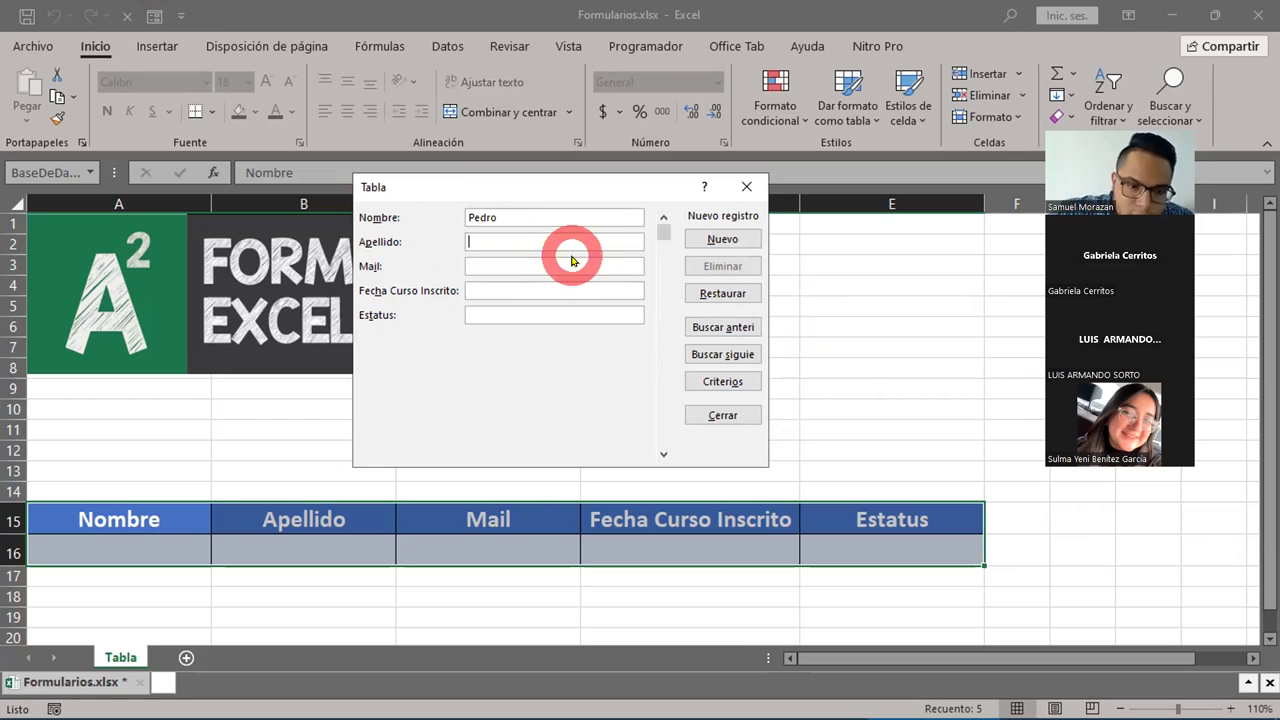
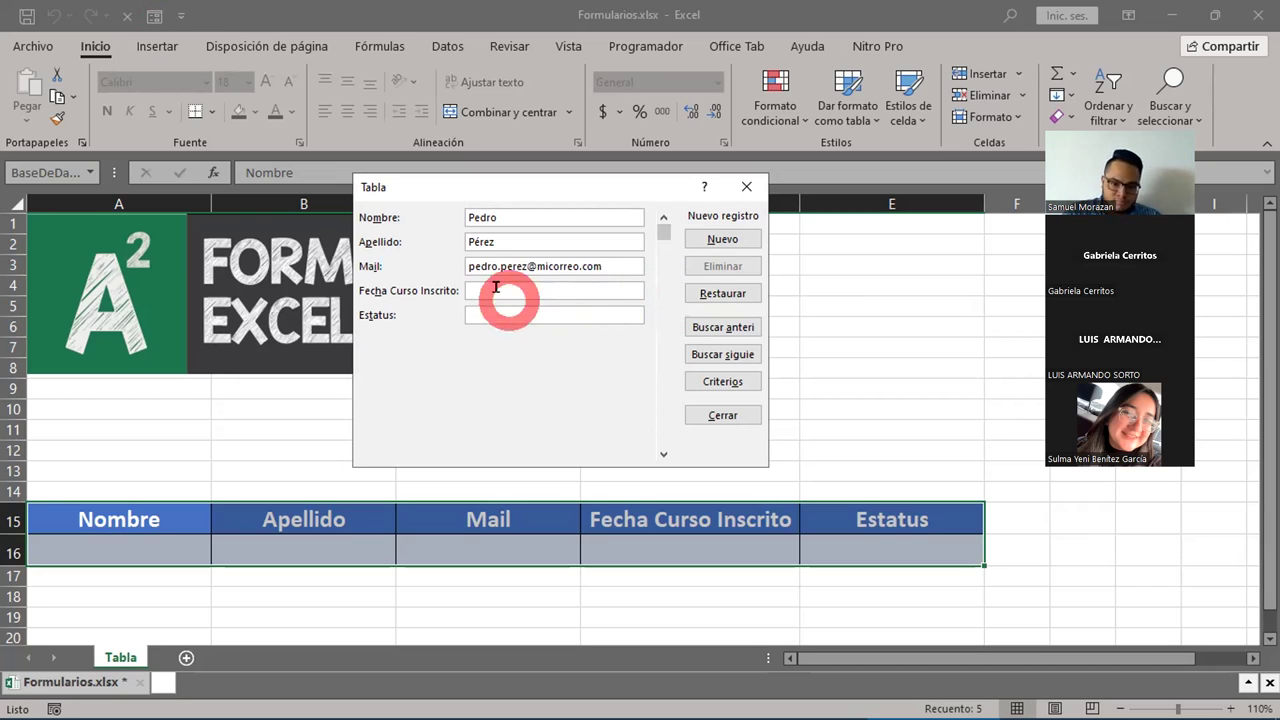
Step: Set Fecha Curso Inscrito to 11/10/2023 and Estatus to Matriculado, then add the record with Nuevo
key(Tab)
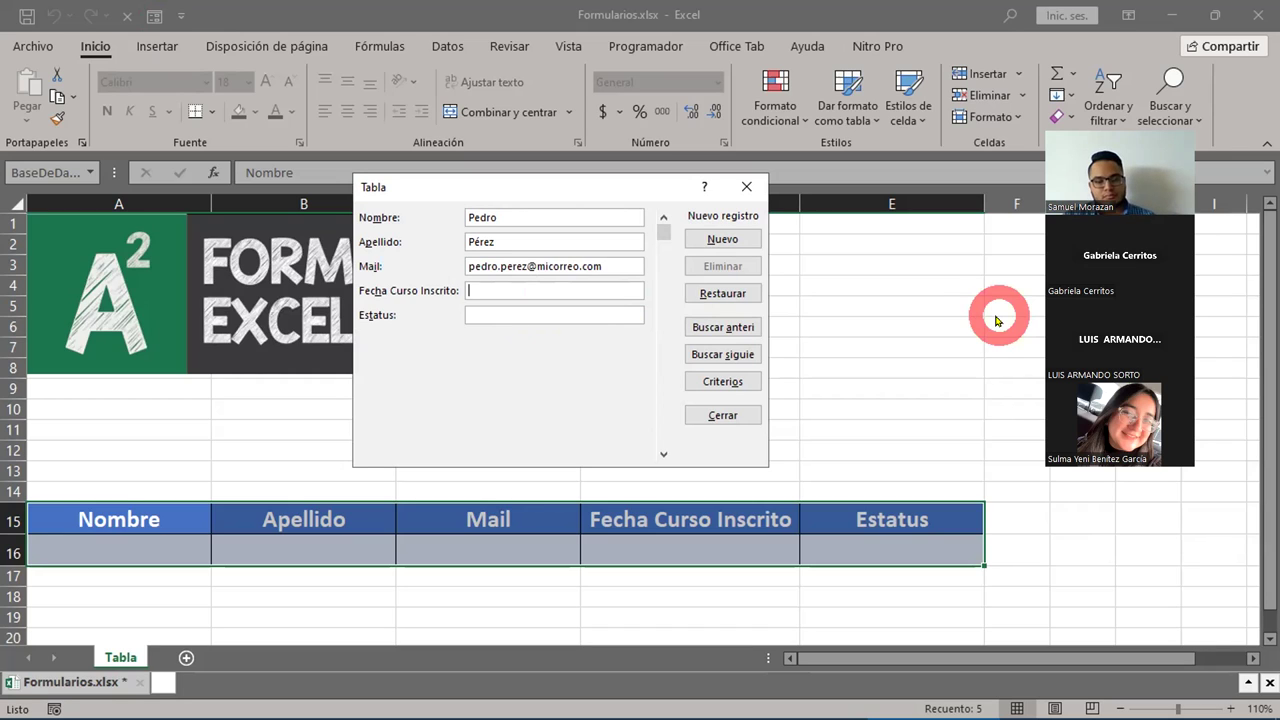
text(11)
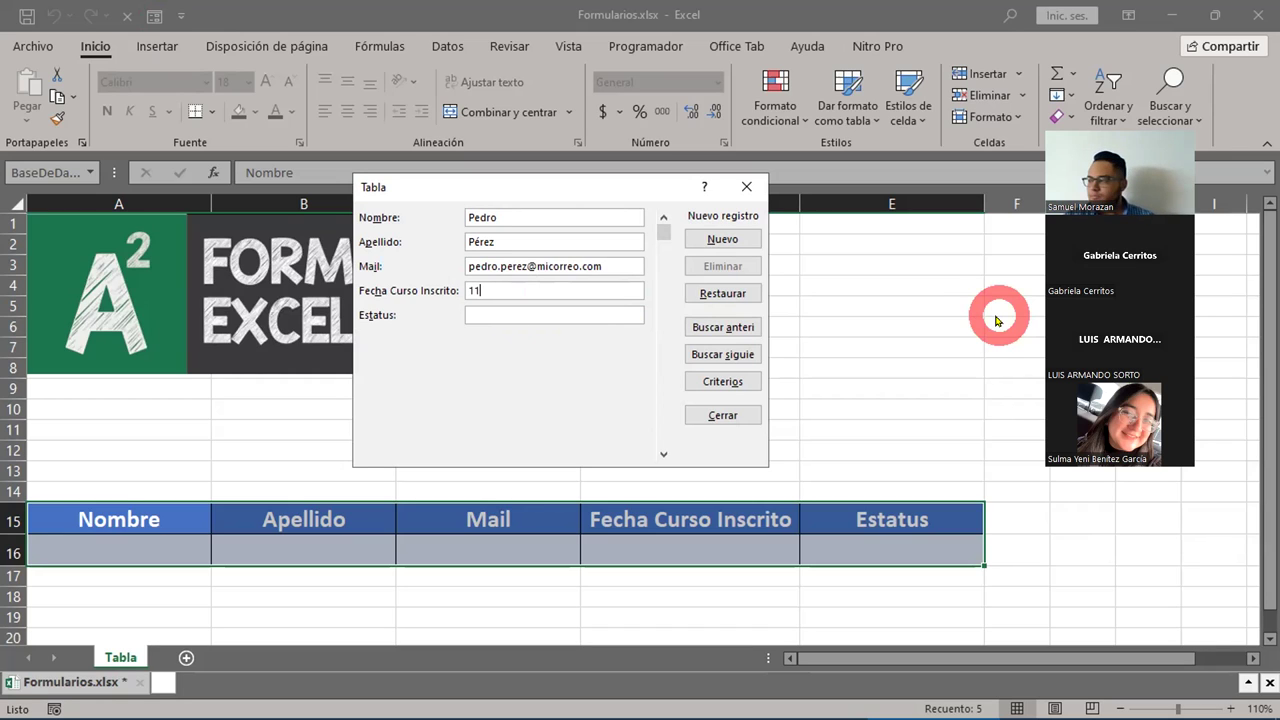
text(/10/2023)
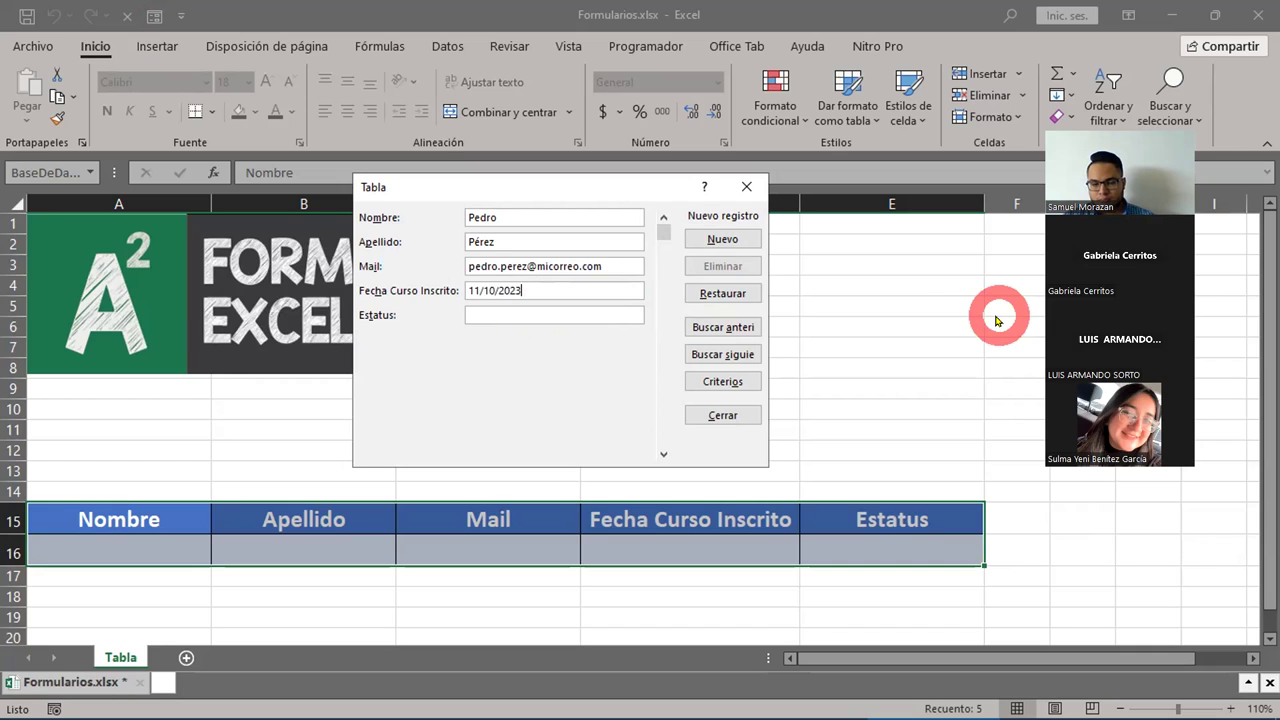
click(507, 316)
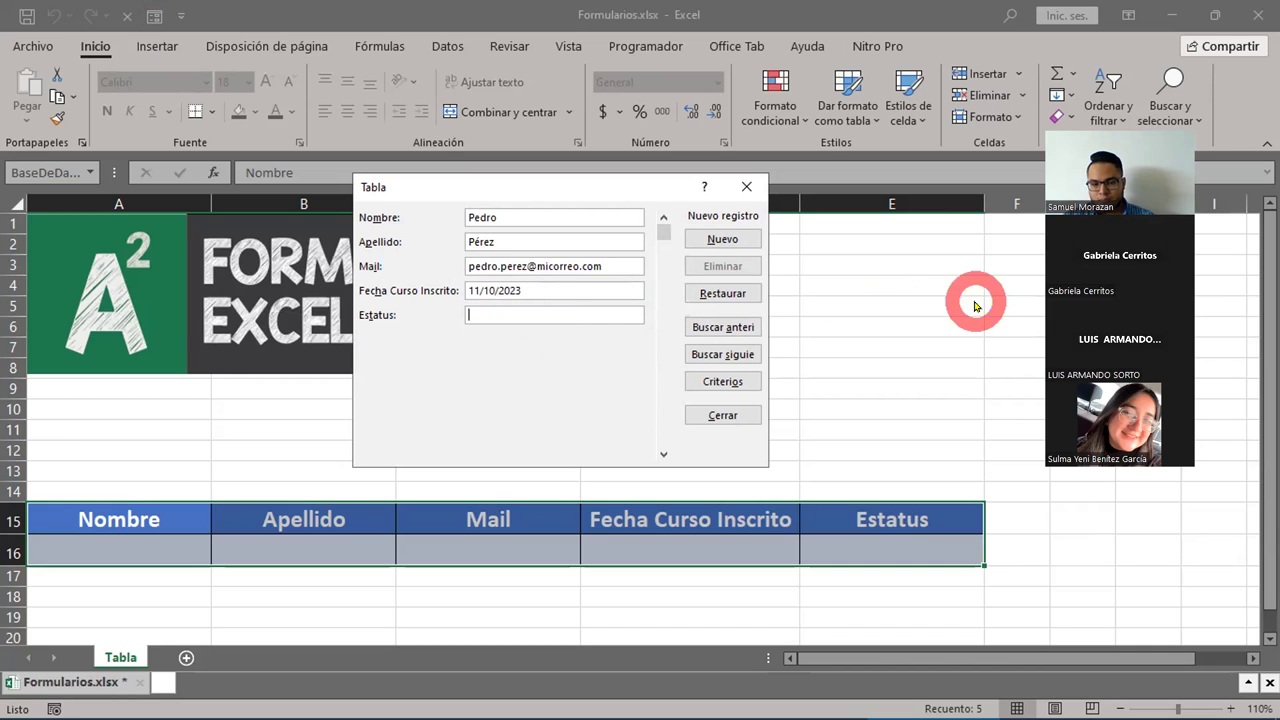
text(Matrico)
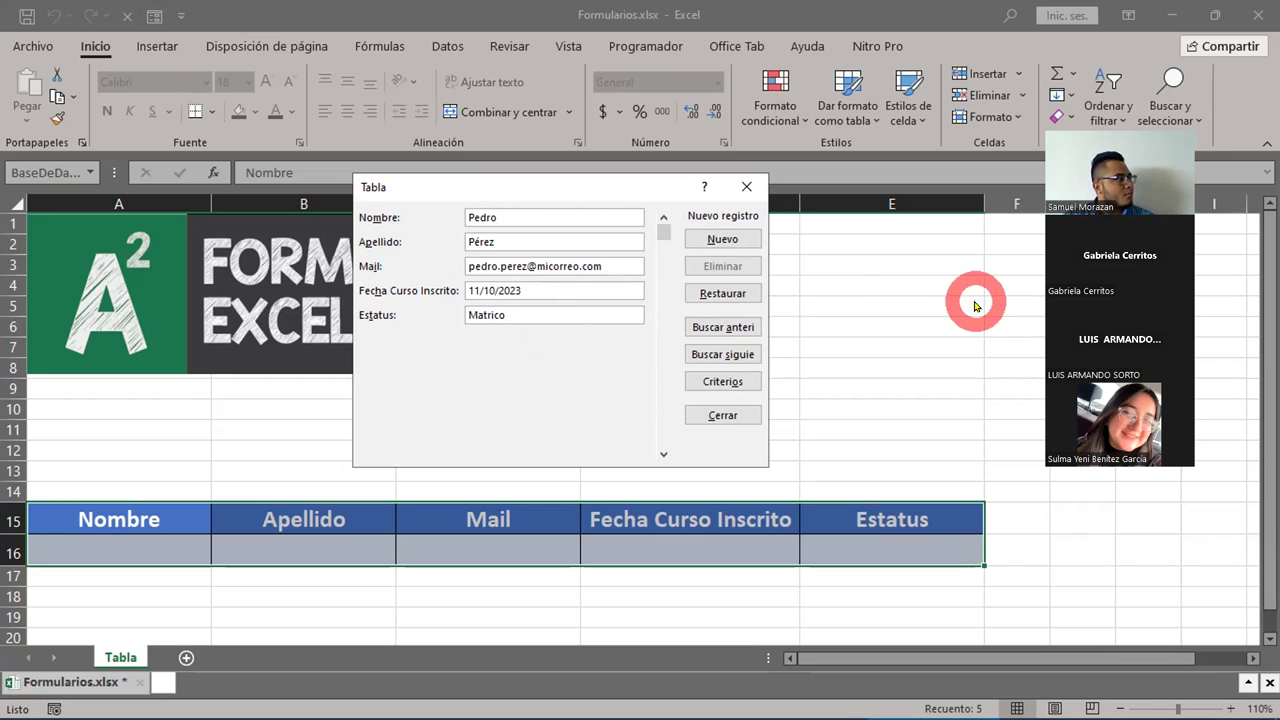
key(BackSpace)
text(ulado)
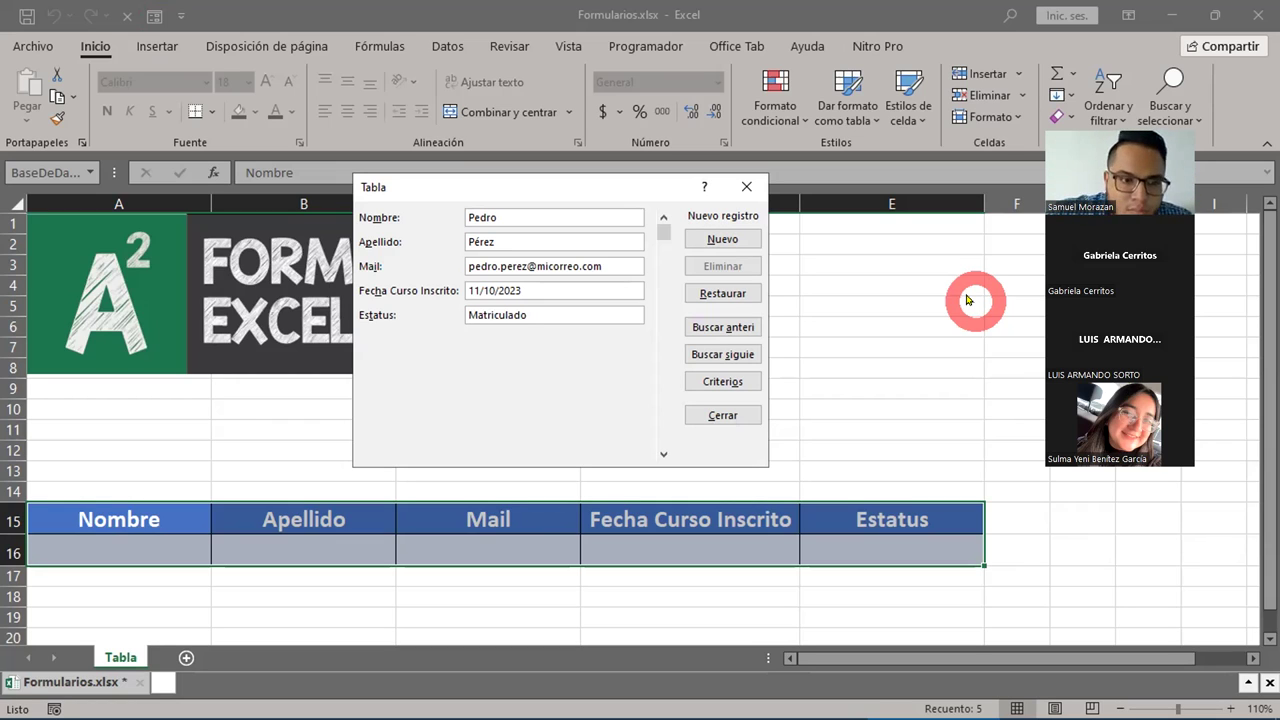
click(721, 242)
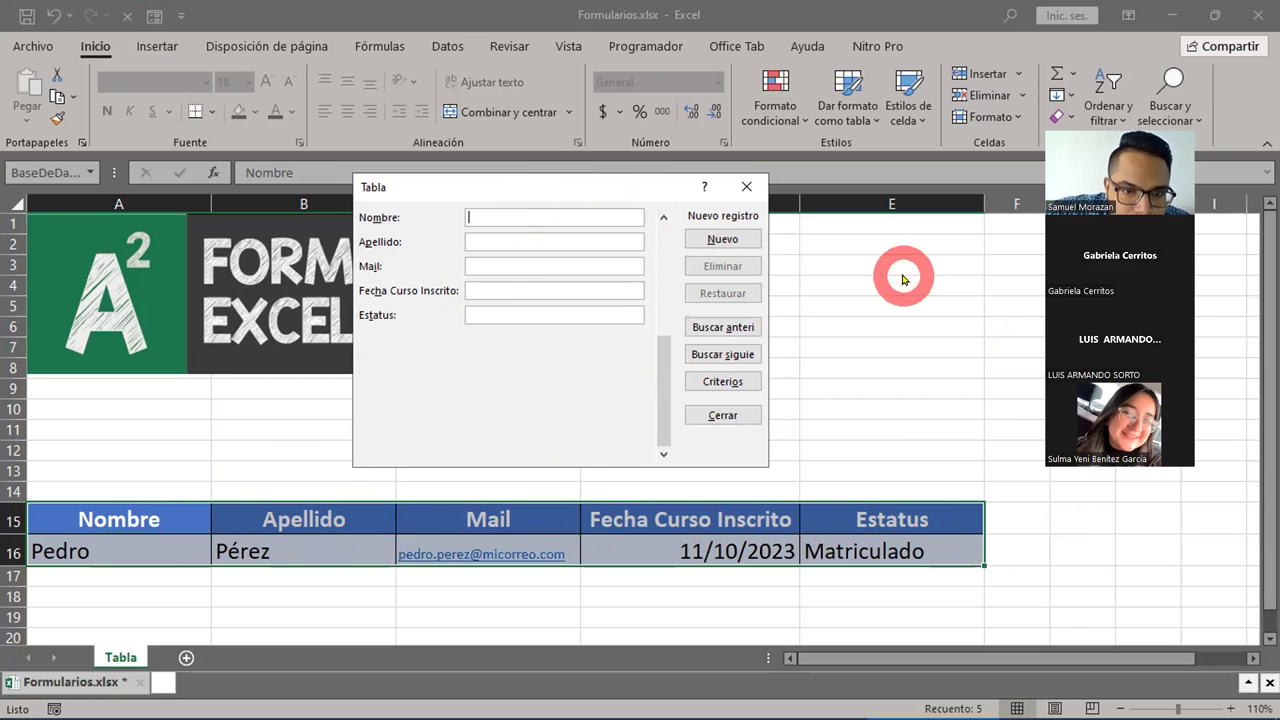
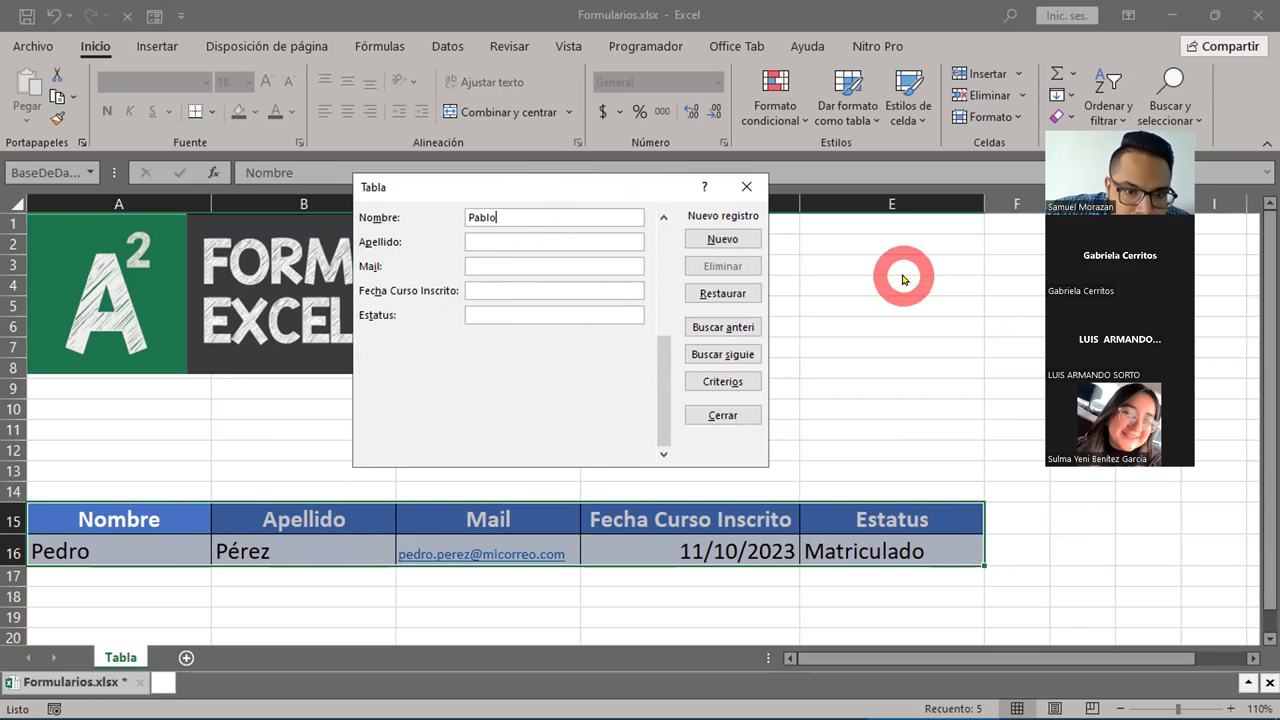
Step: Fill in the student's name, surname and e-mail, enrolment date 10/10/2023 and status Pendiente
key(Tab)
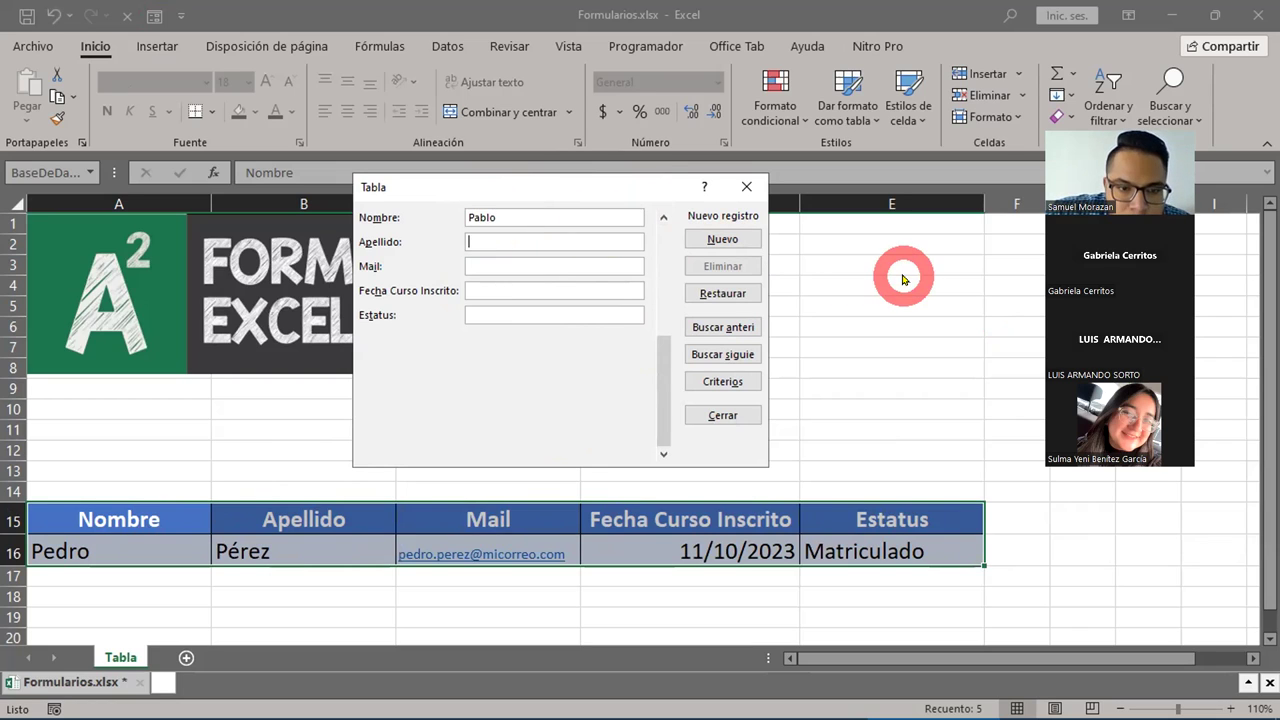
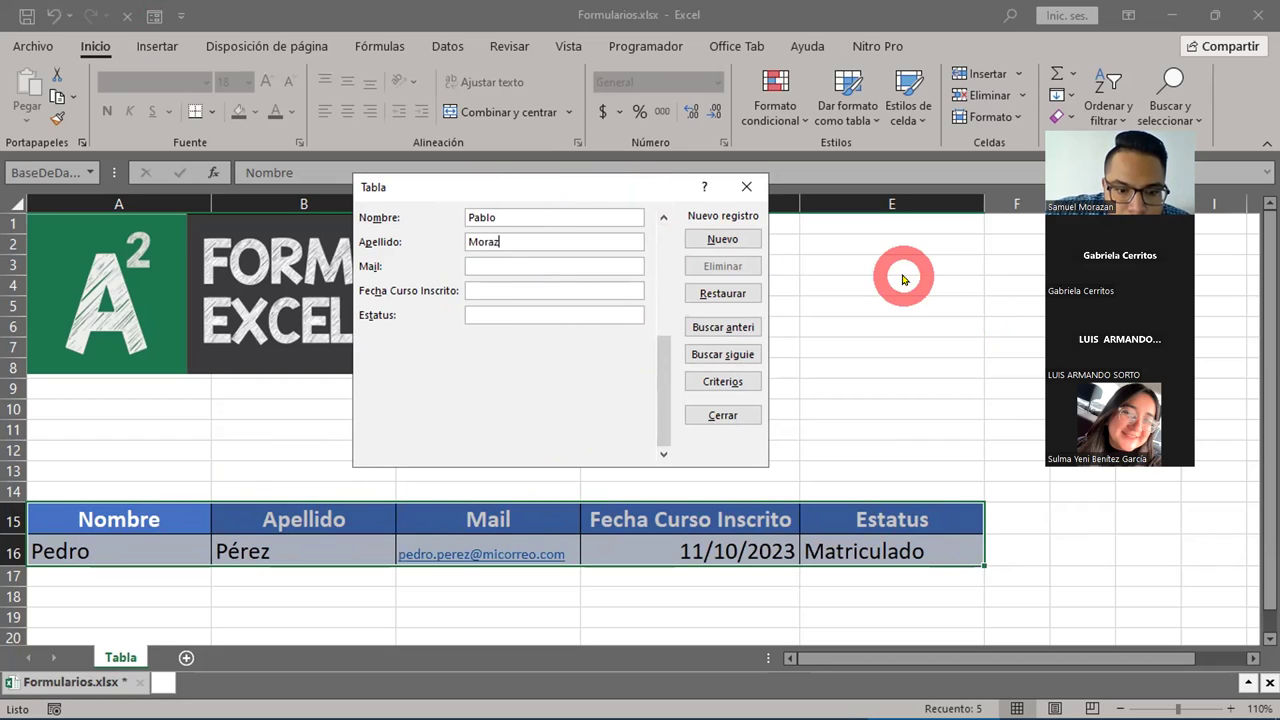
click(481, 263)
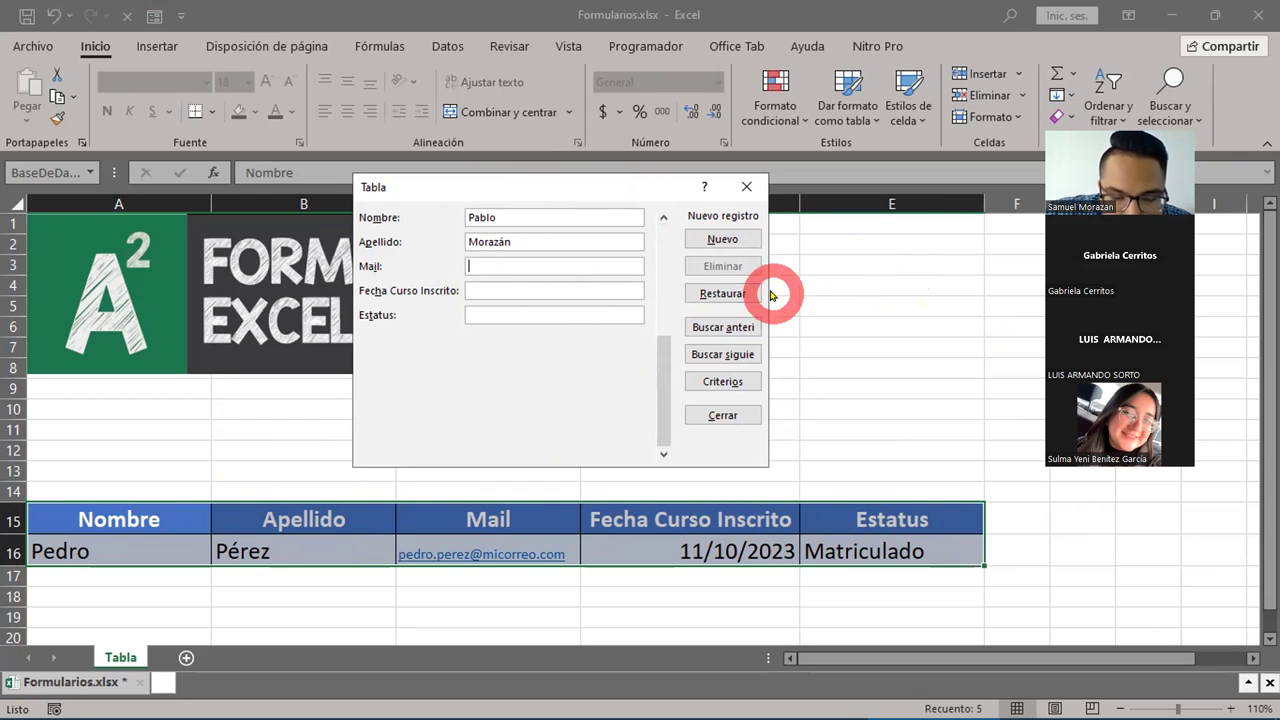
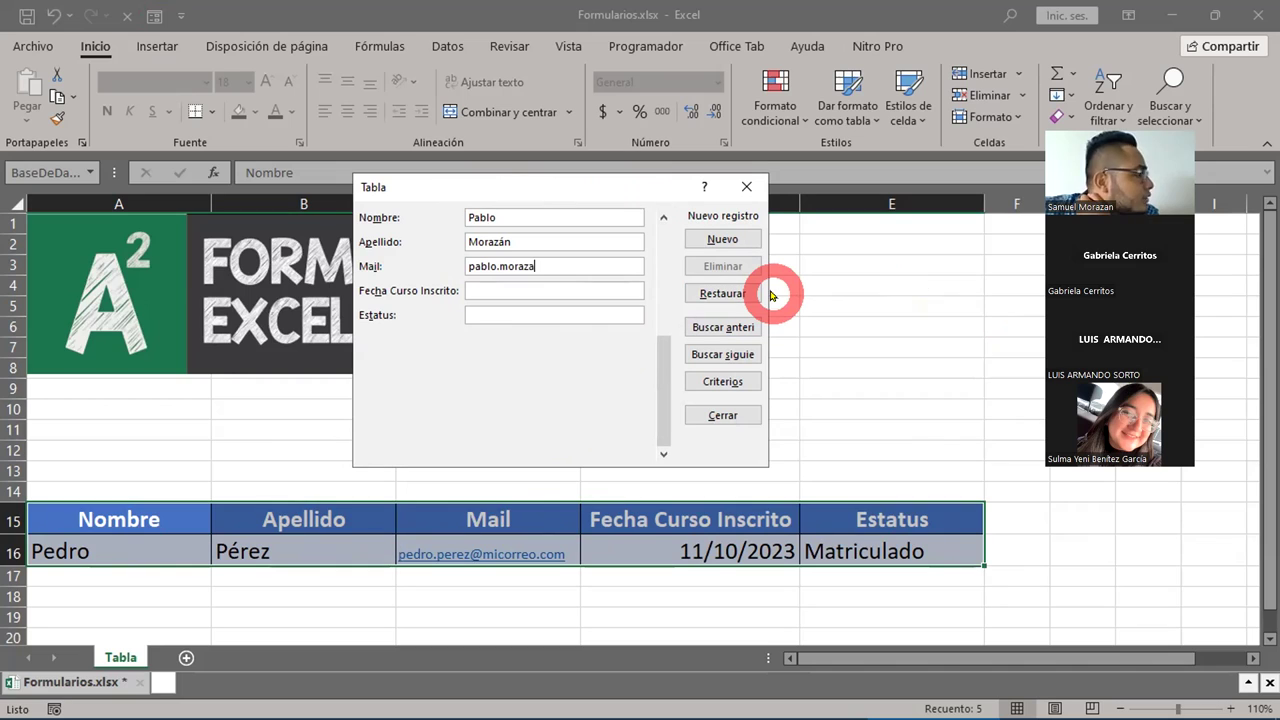
click(494, 292)
text(10/10/2023)
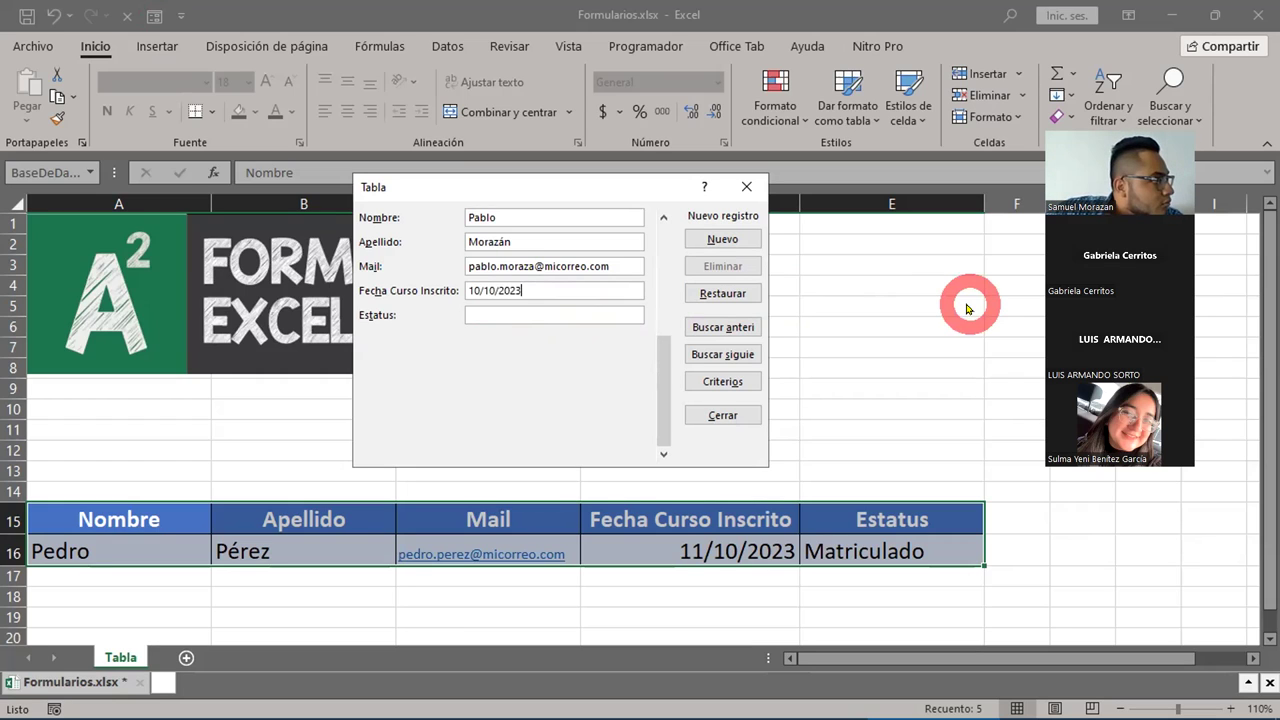
click(492, 315)
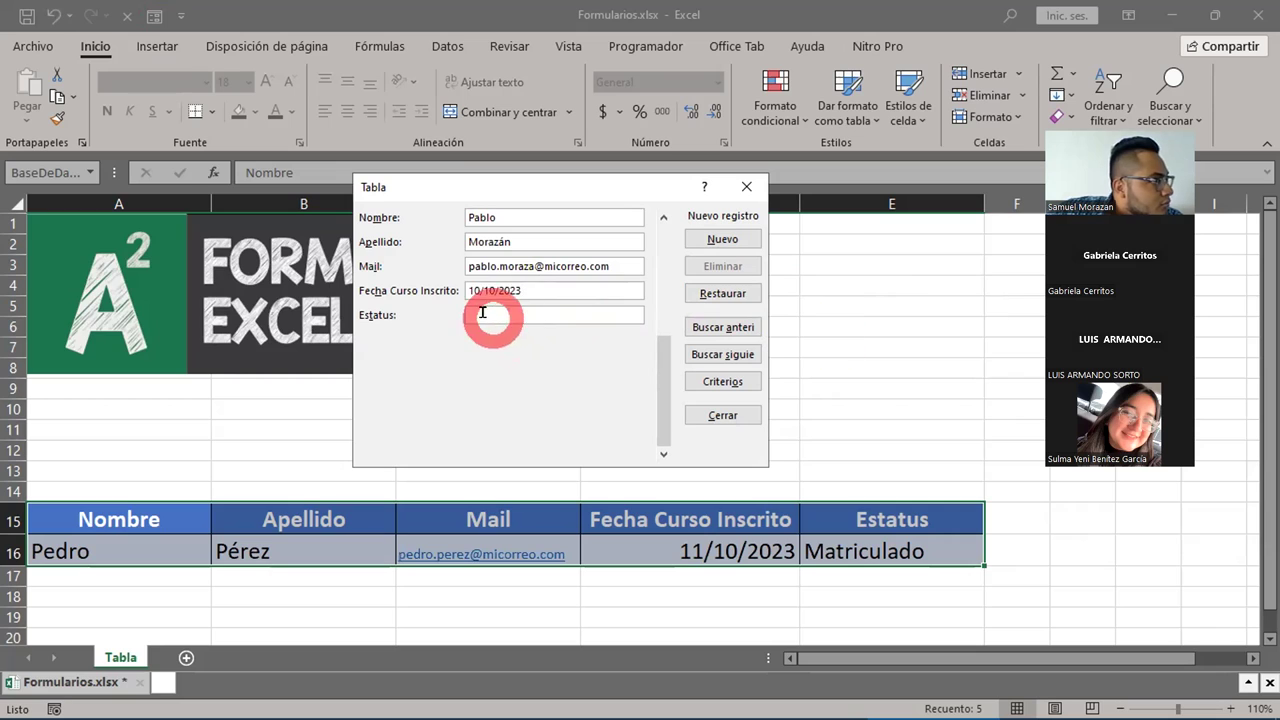
text(Pmat)
key(BackSpace)
key(BackSpace)
key(BackSpace)
text(end)
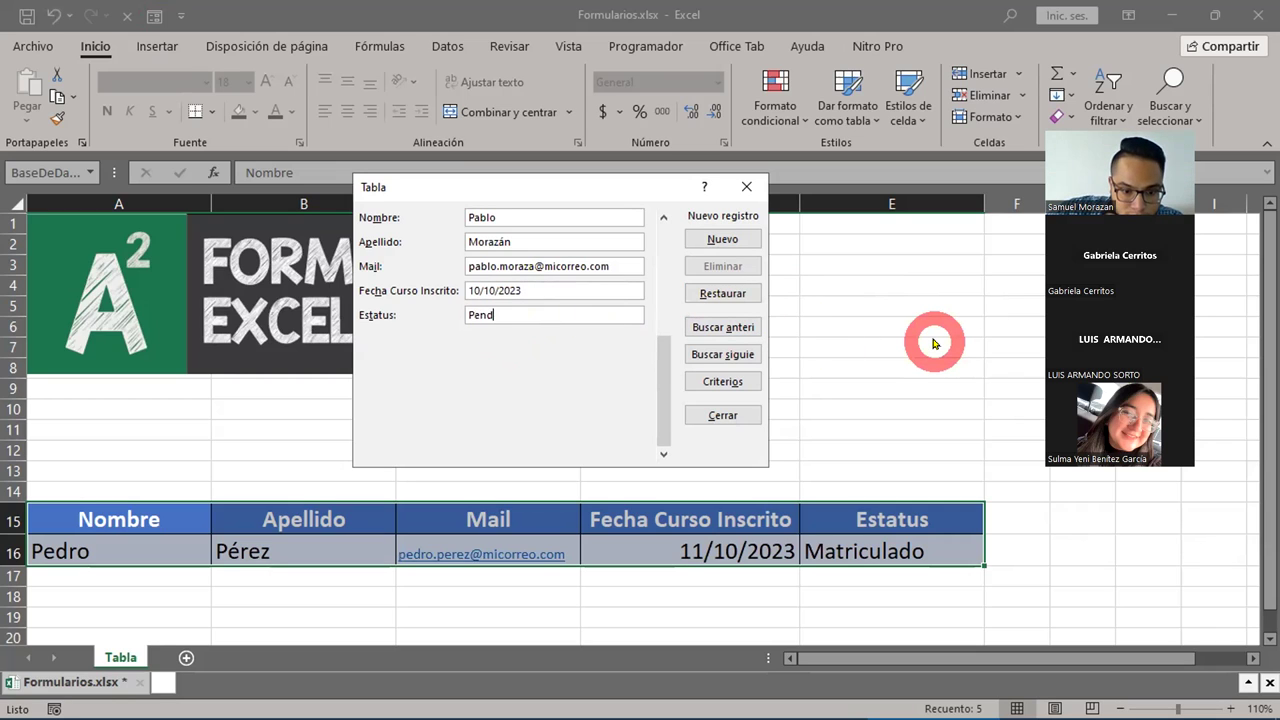
text(iente)
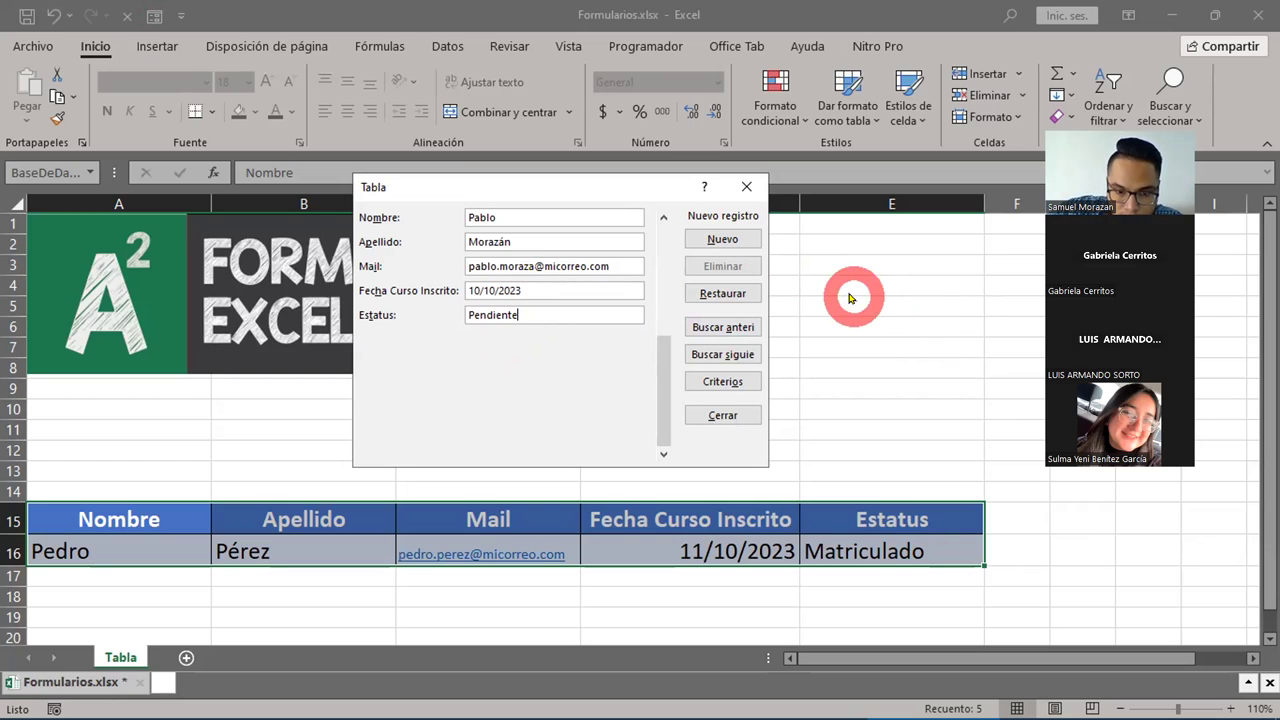
Step: Save the record to the table as row 17, leaving a blank form to step through
key(Tab)
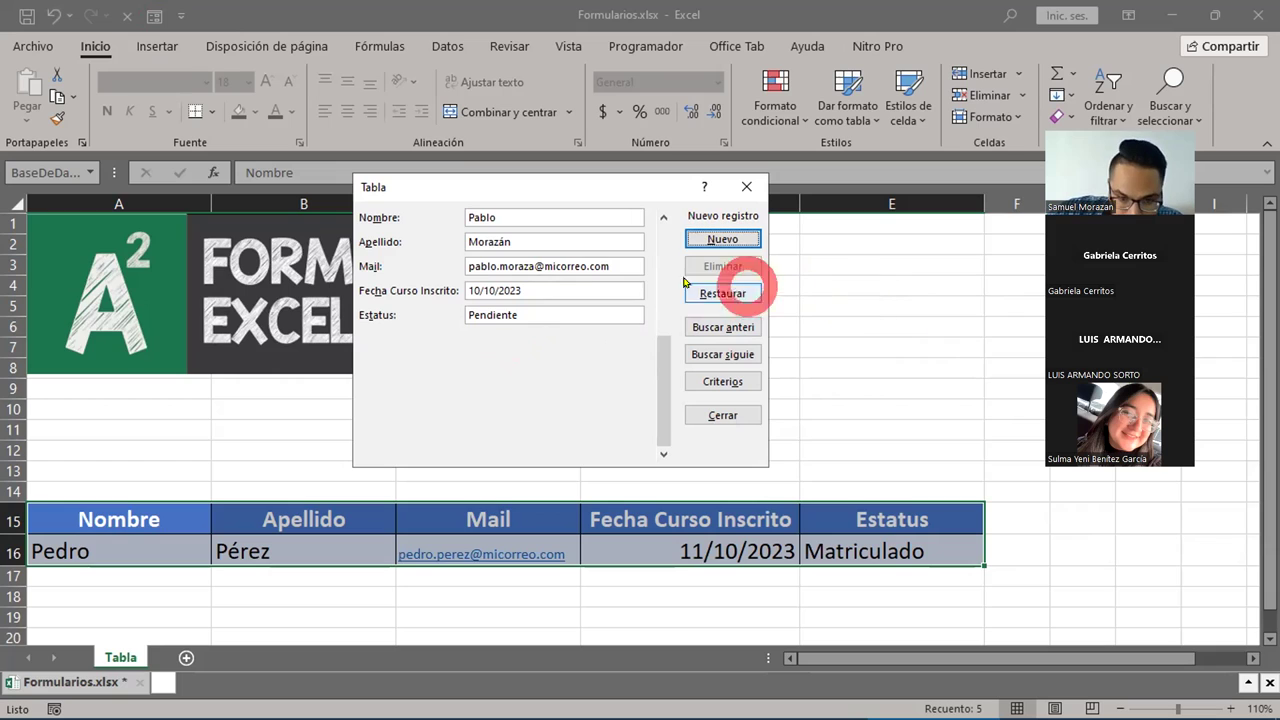
click(544, 314)
key(Tab)
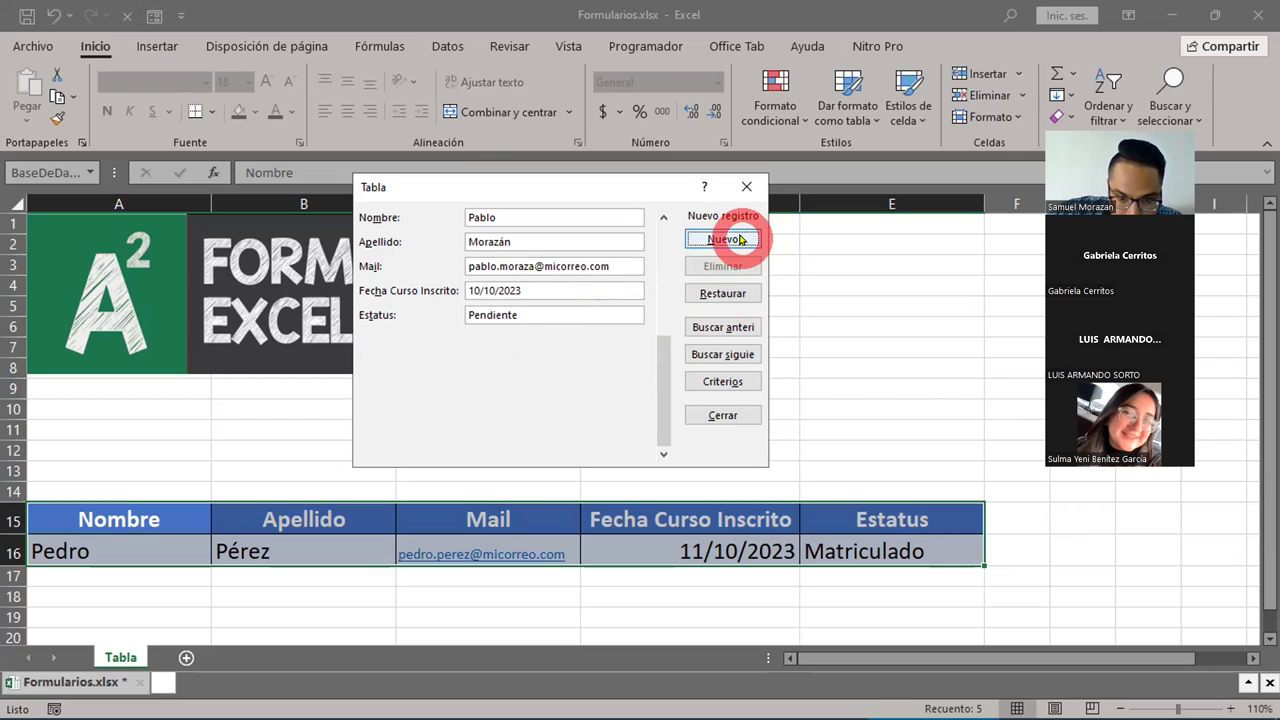
click(724, 239)
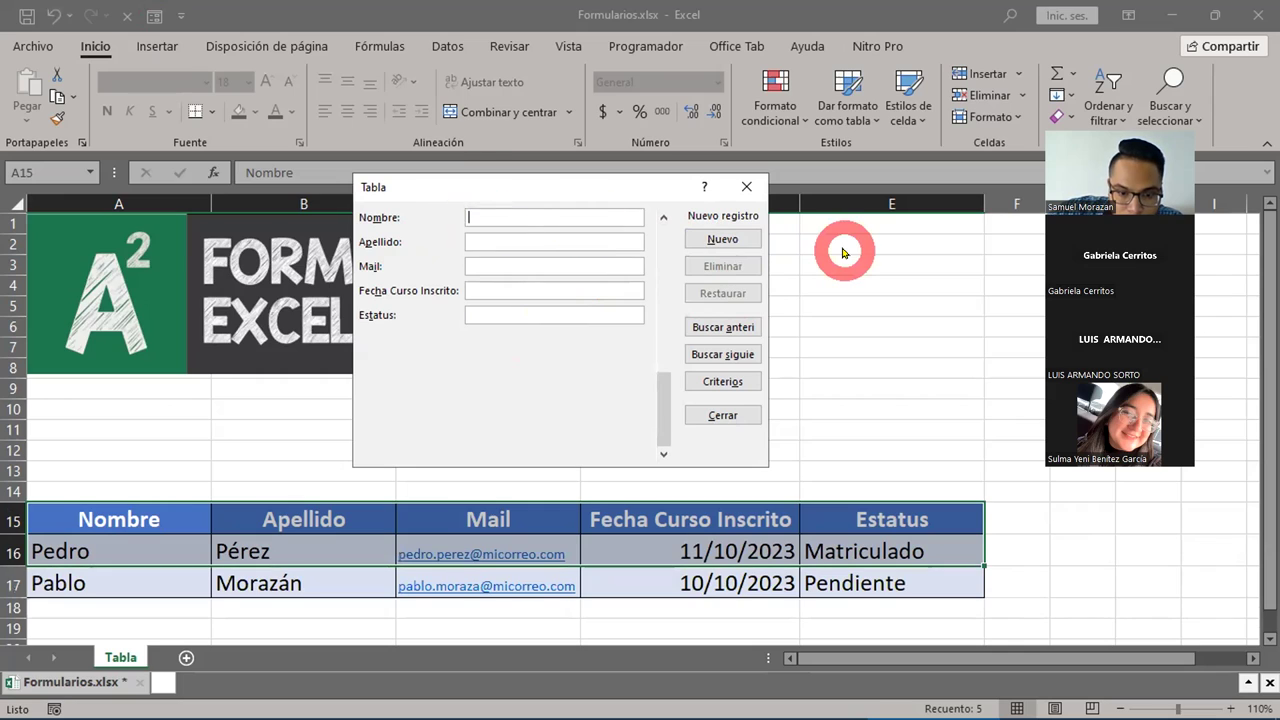
key(Tab)
key(Tab)
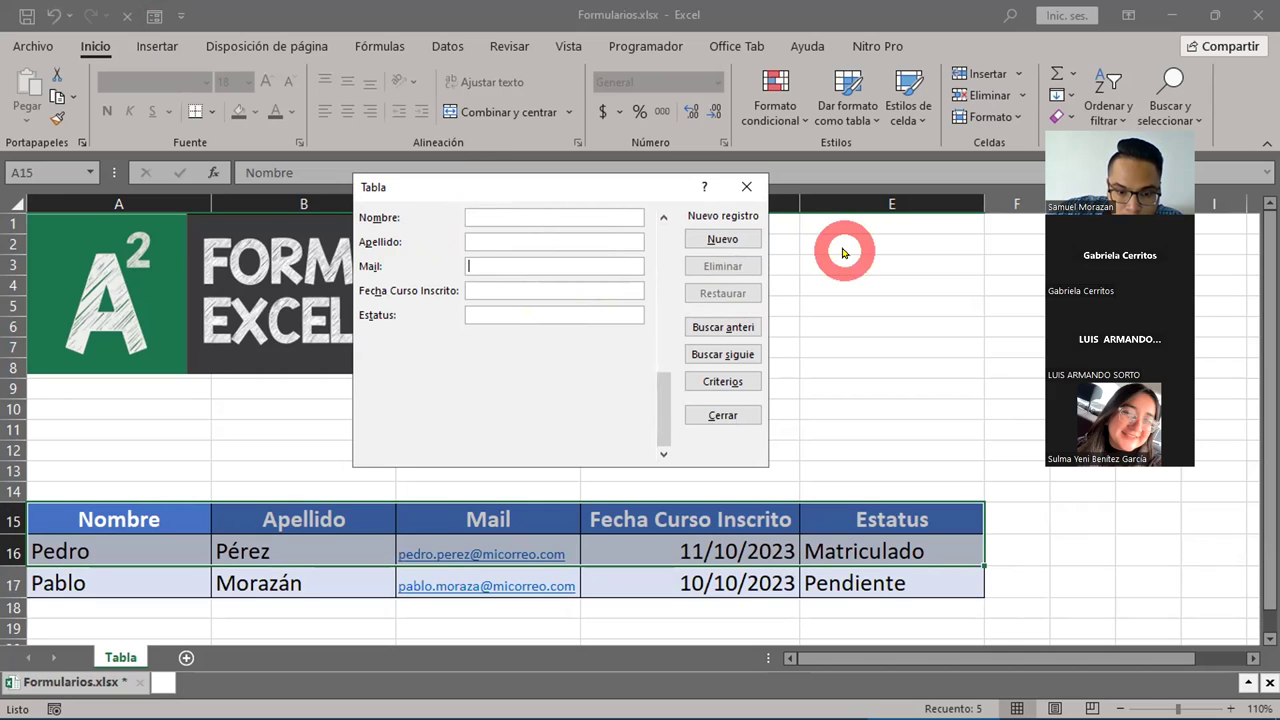
key(Tab)
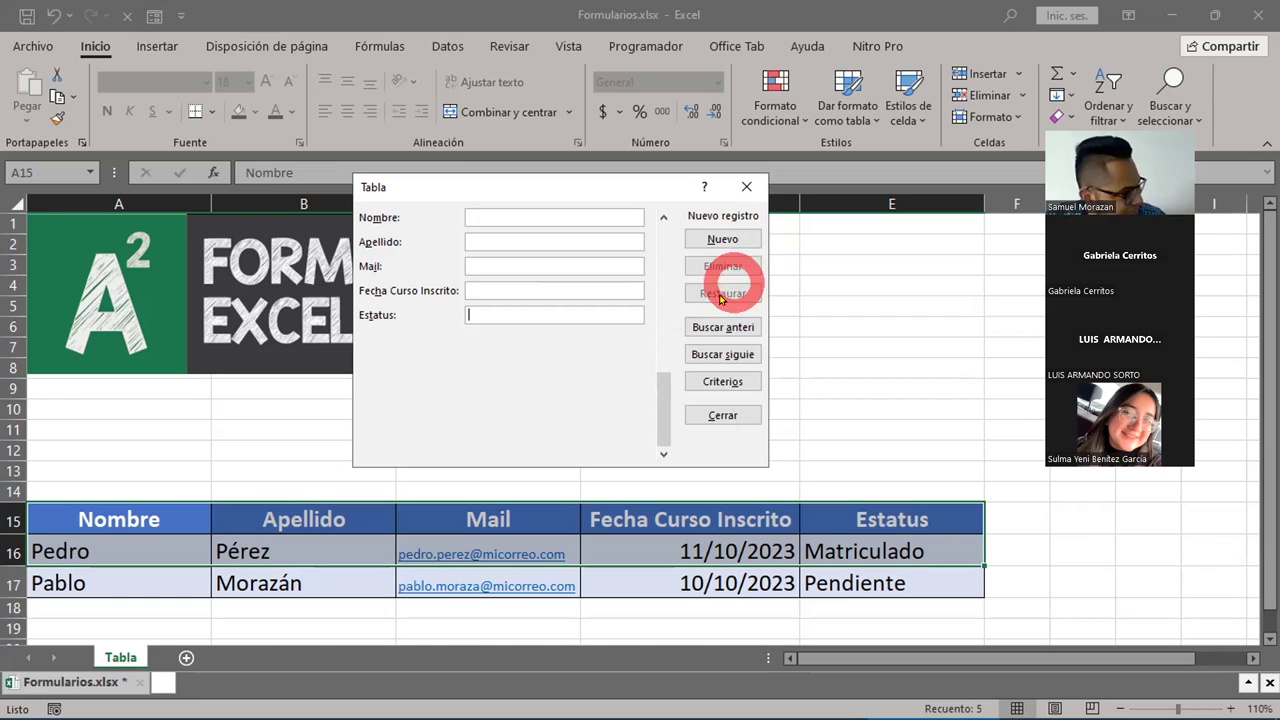
Step: Move back and forth between records 1, 2 and the blank new record, ending on record 1
click(665, 218)
click(665, 218)
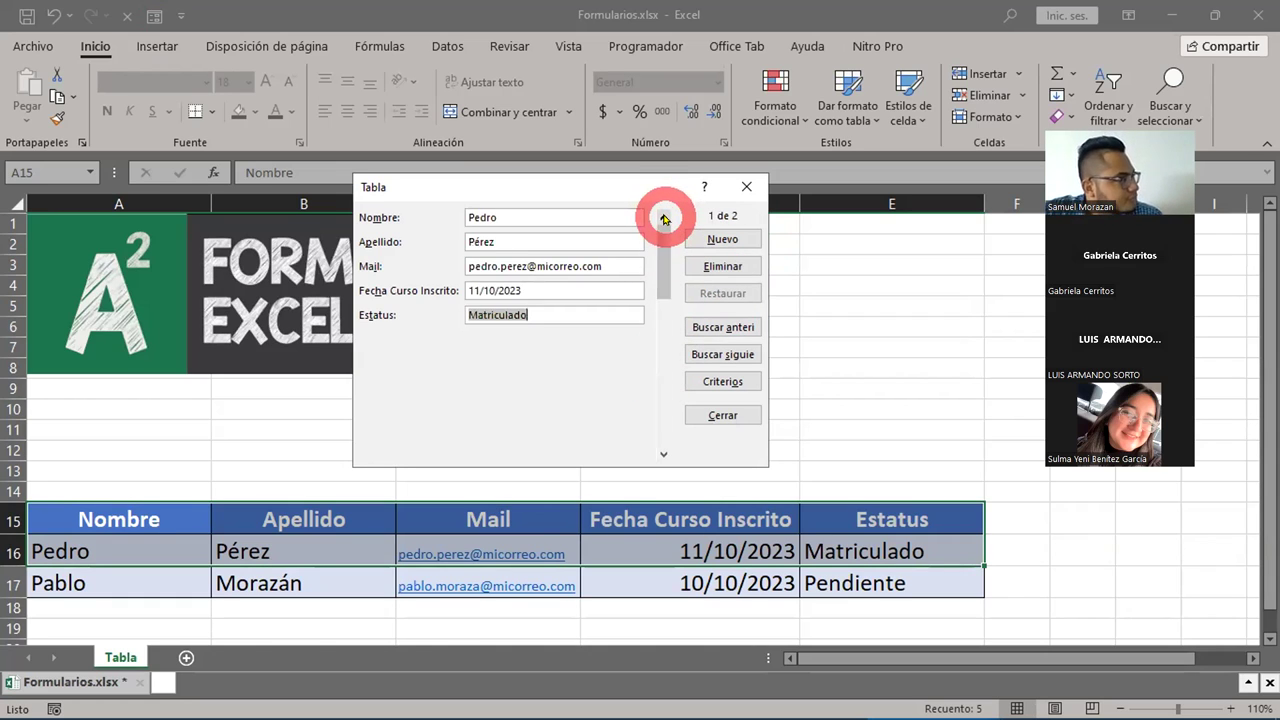
click(663, 455)
click(663, 455)
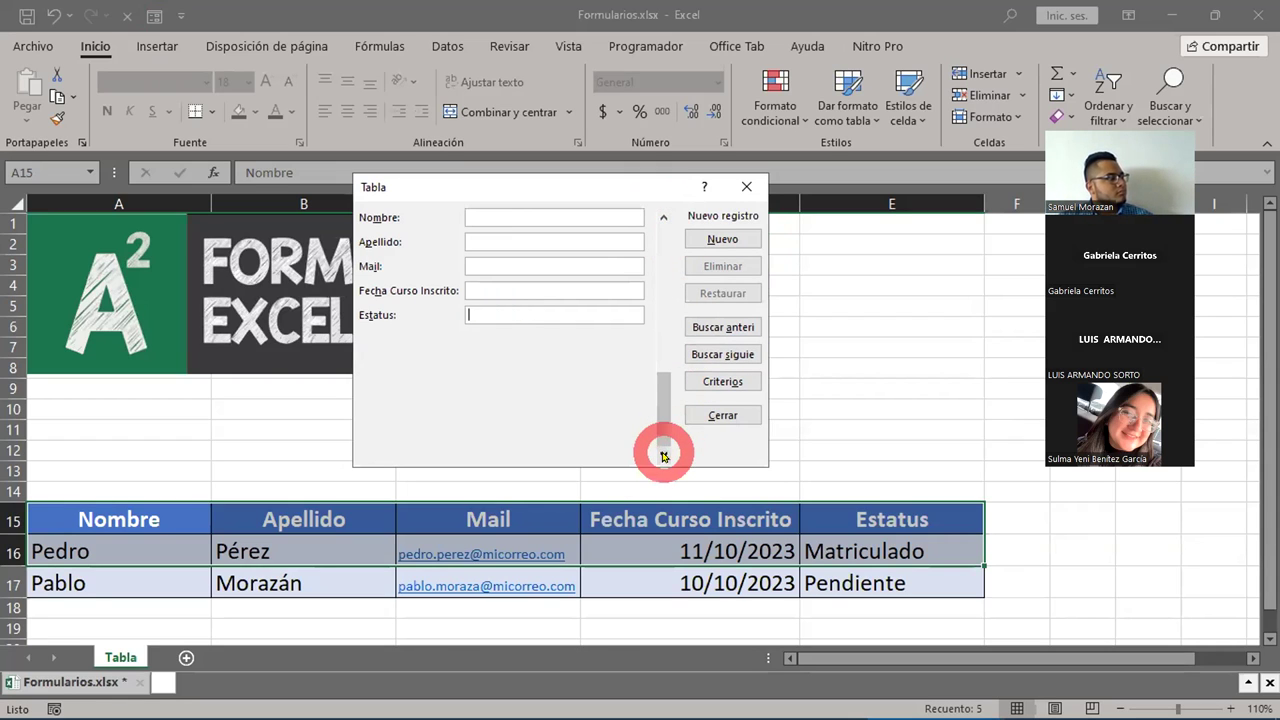
click(664, 218)
click(664, 218)
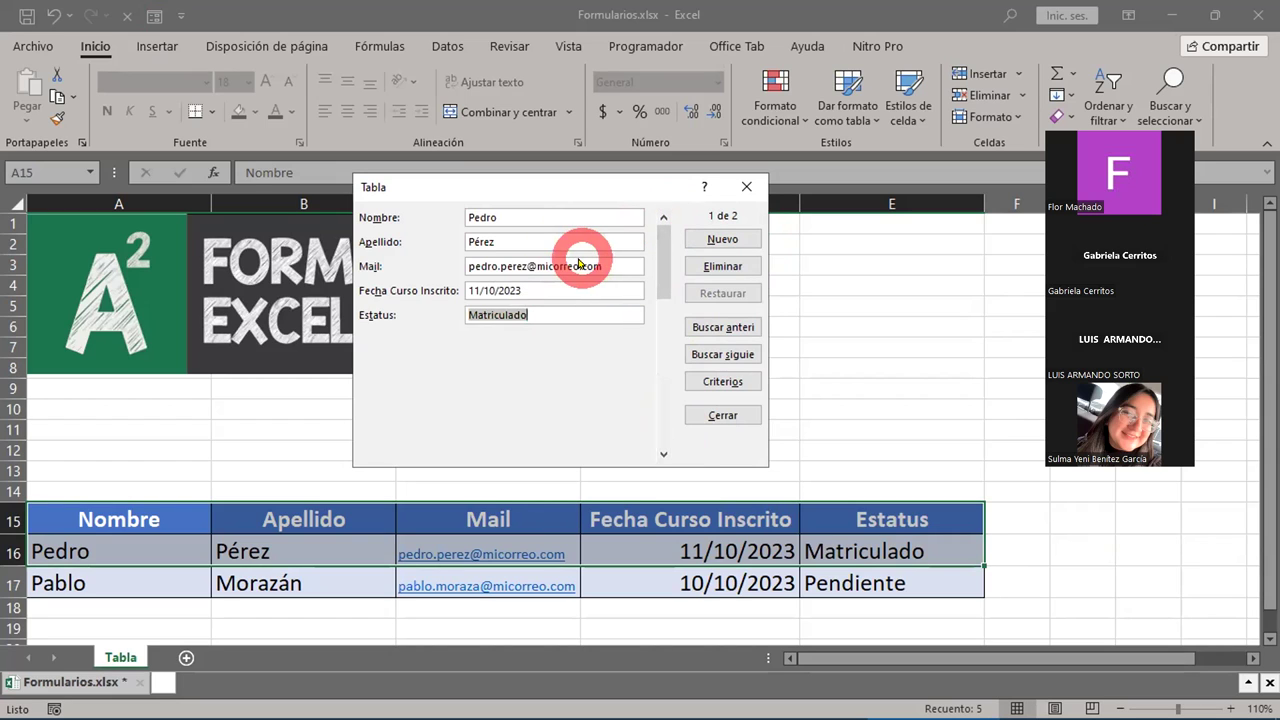
click(663, 455)
click(663, 455)
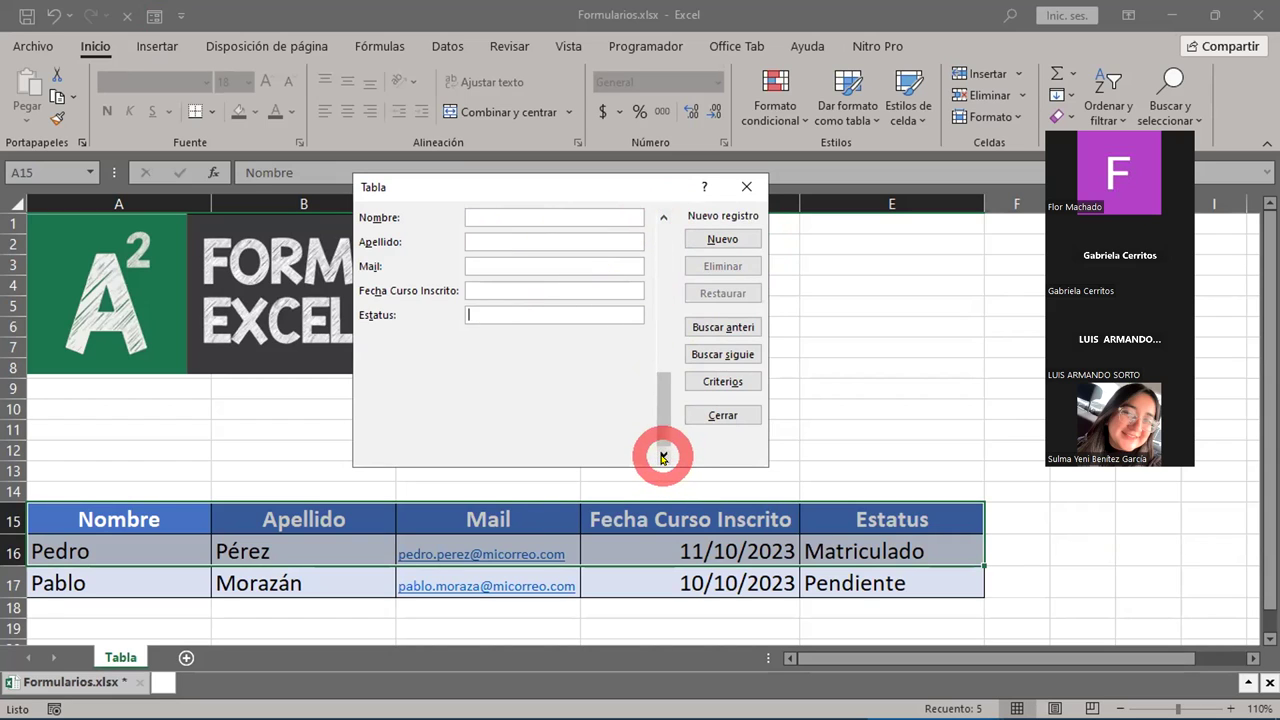
click(659, 219)
click(661, 219)
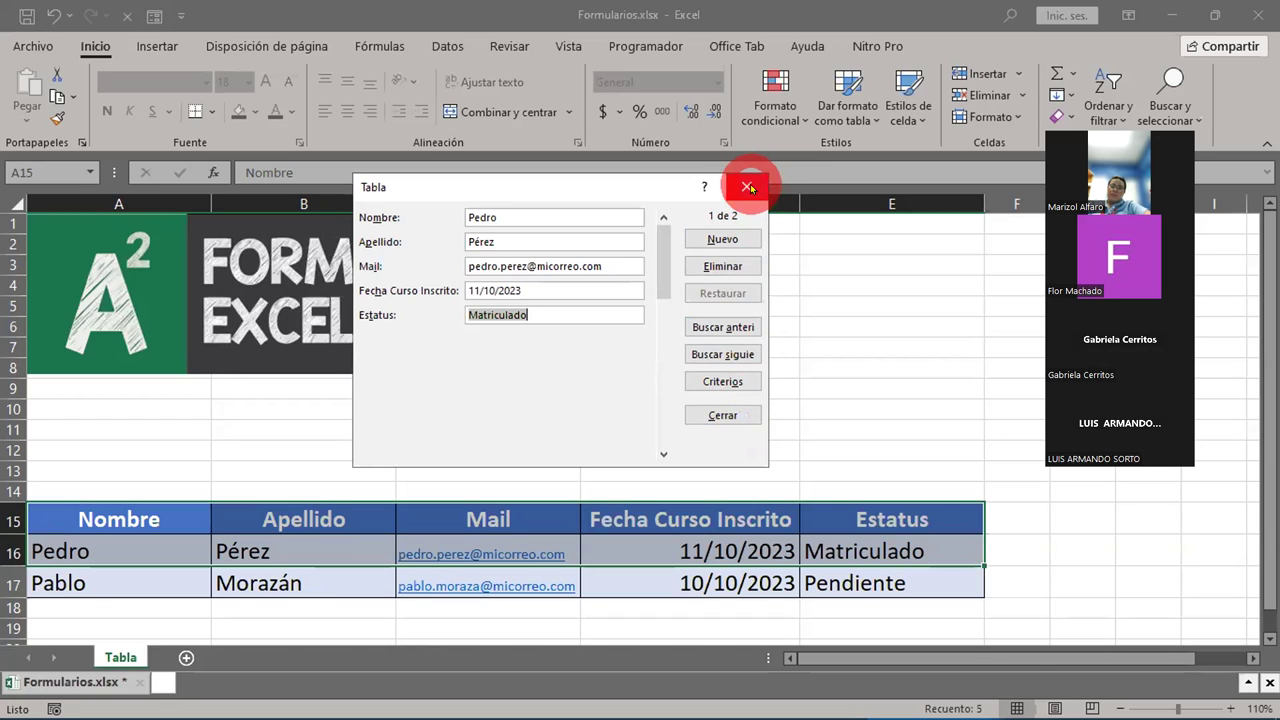
Step: Close the data form and the Formularios workbook, choosing No guardar to discard changes
click(748, 187)
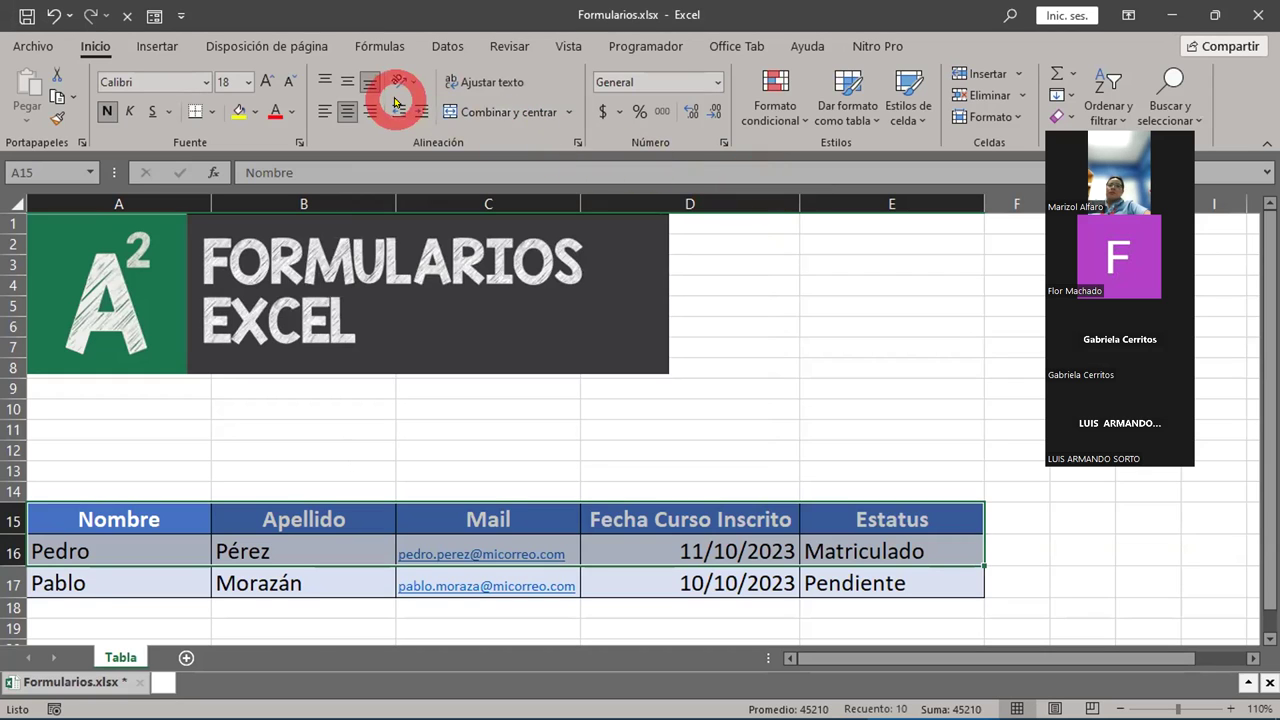
click(126, 16)
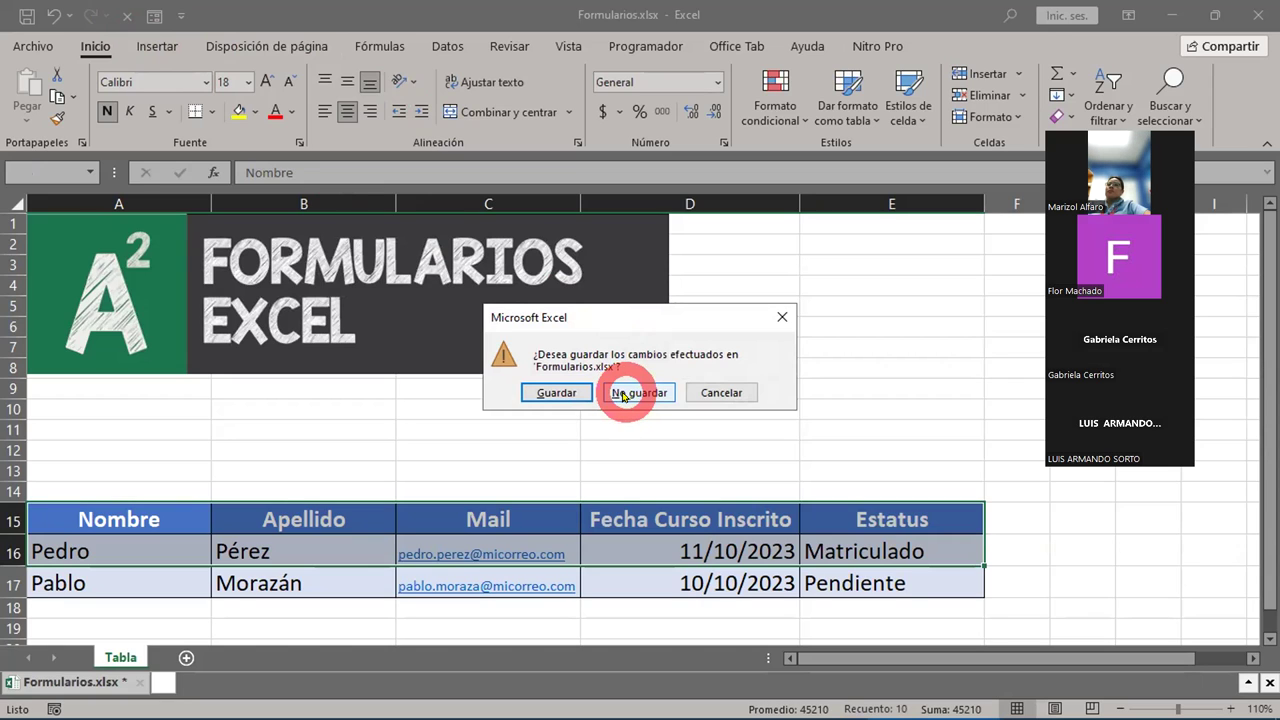
click(622, 394)
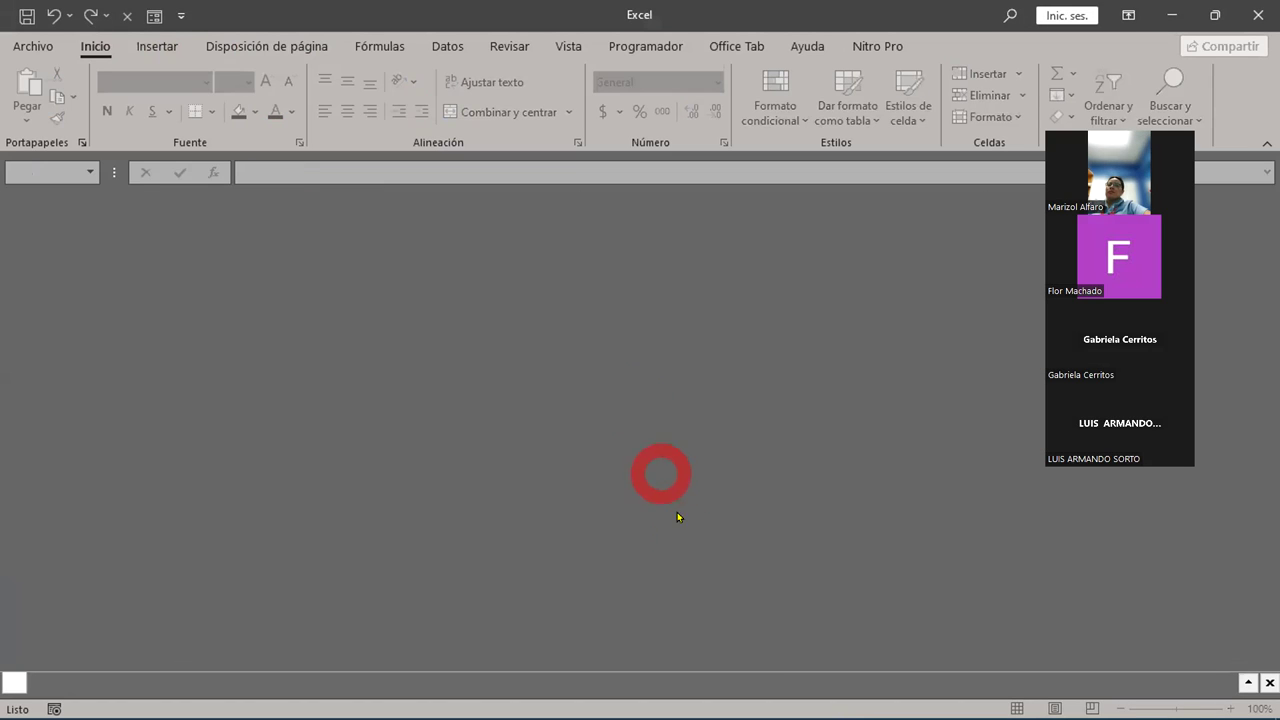
click(685, 667)
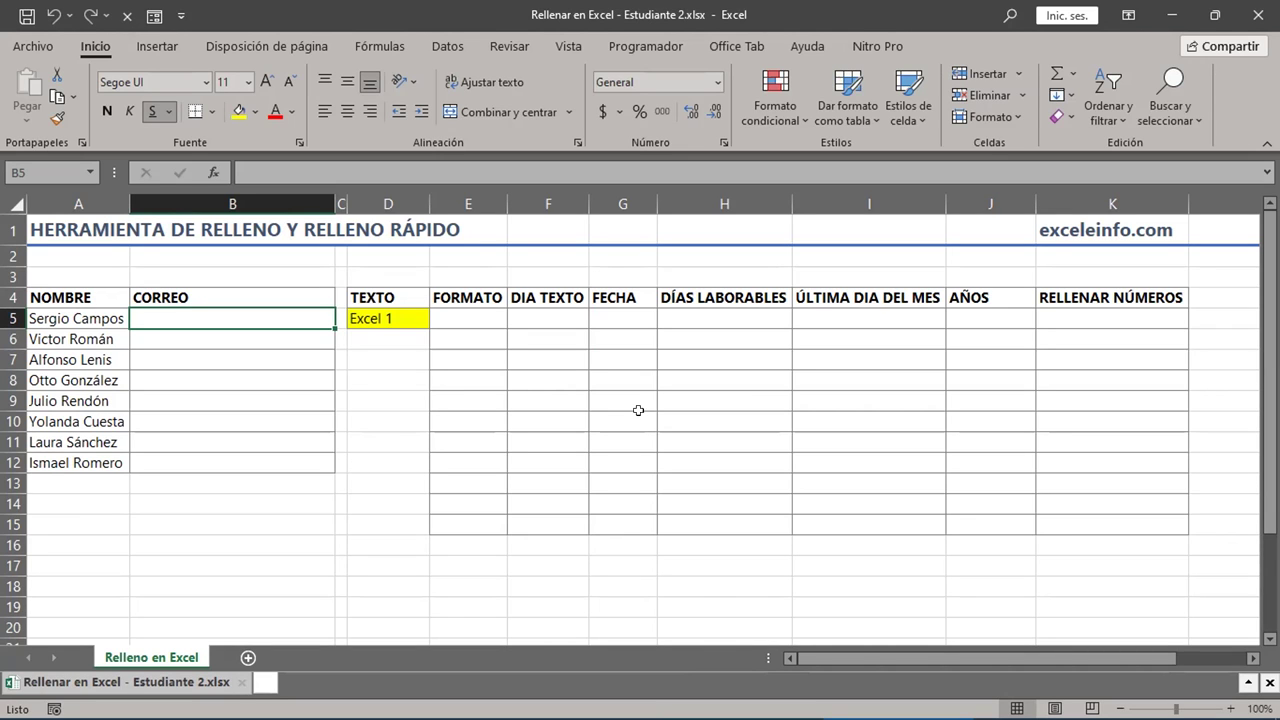
Step: Select the names in A5:A12, then begin typing the first person's e-mail in B5
key(Left)
key(ctrl+shift+Down)
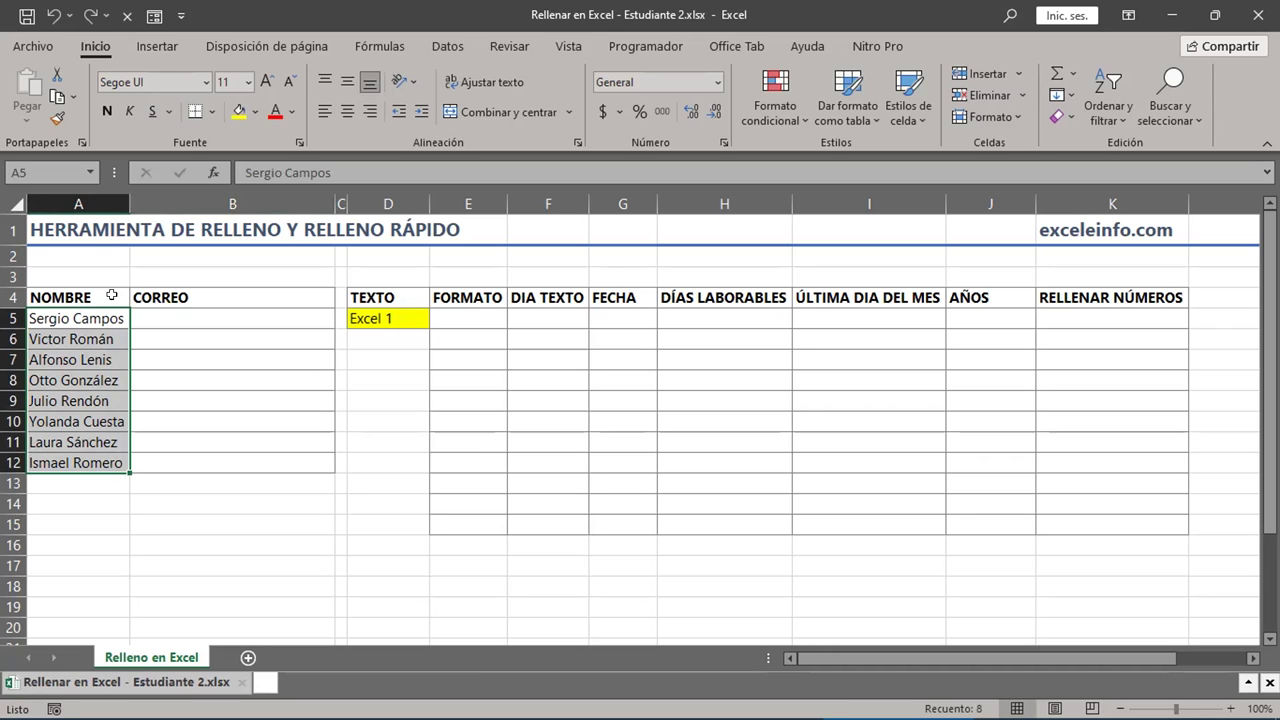
key(Right)
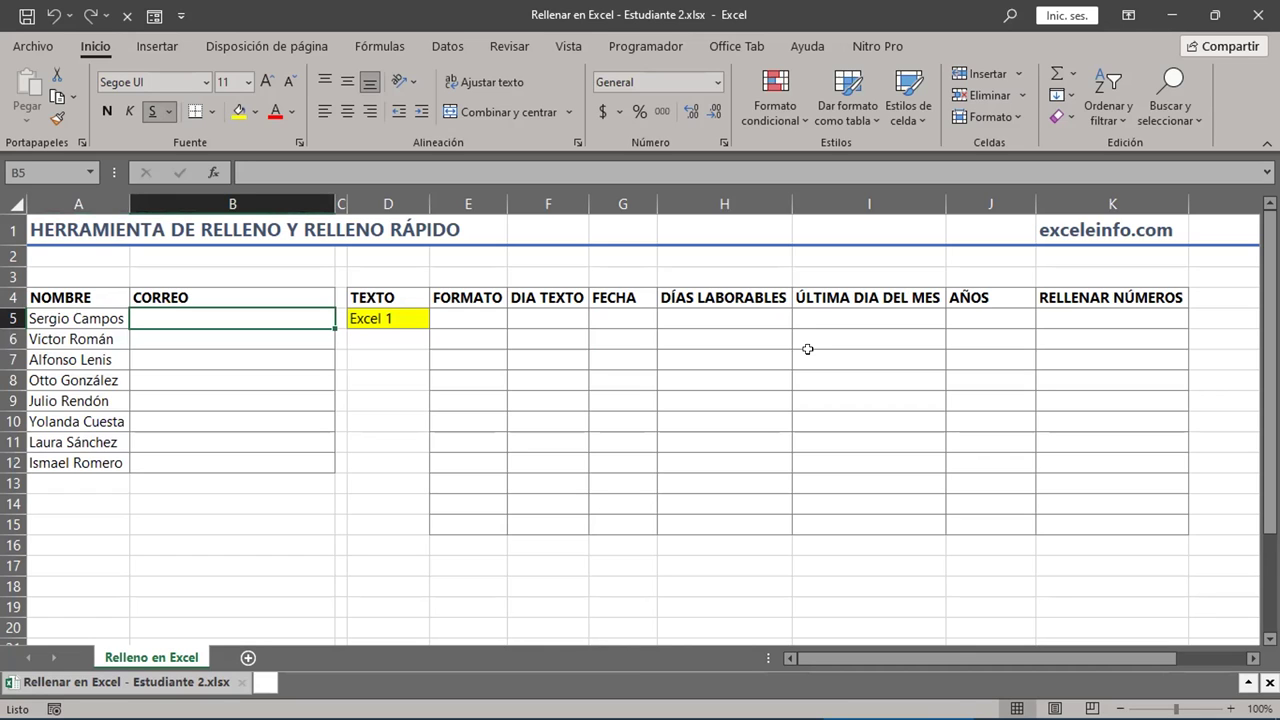
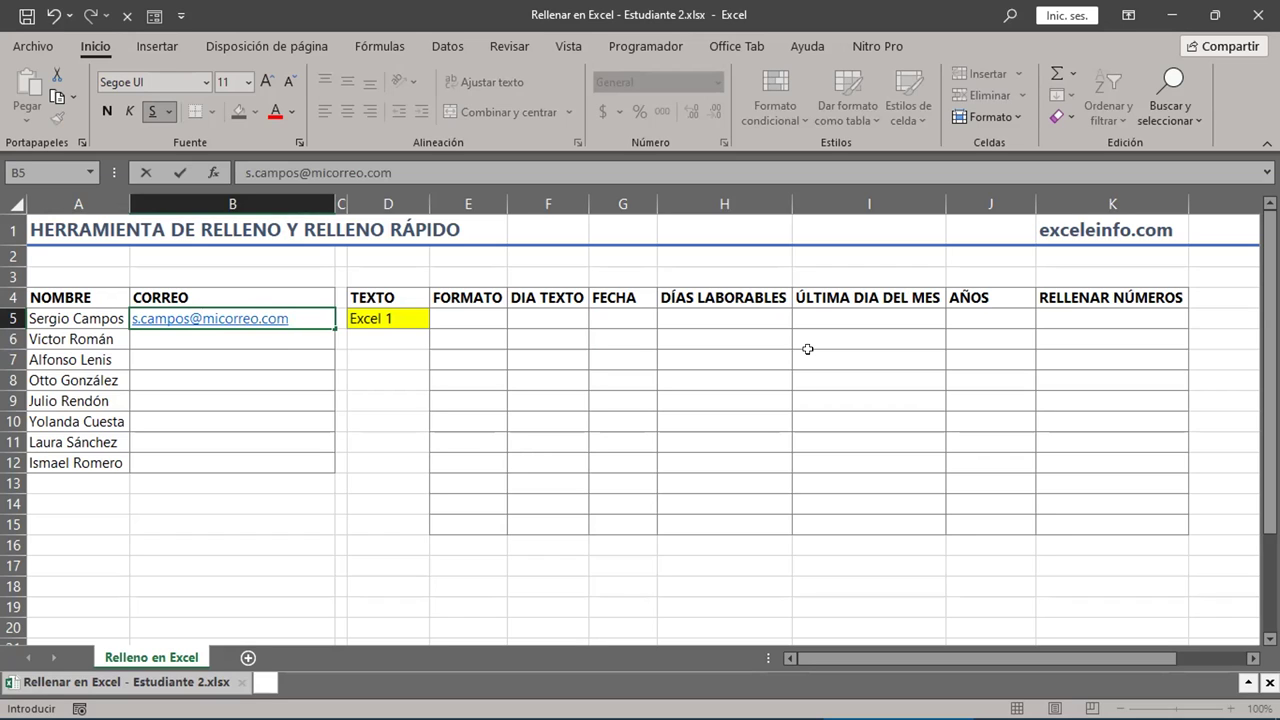
key(Return)
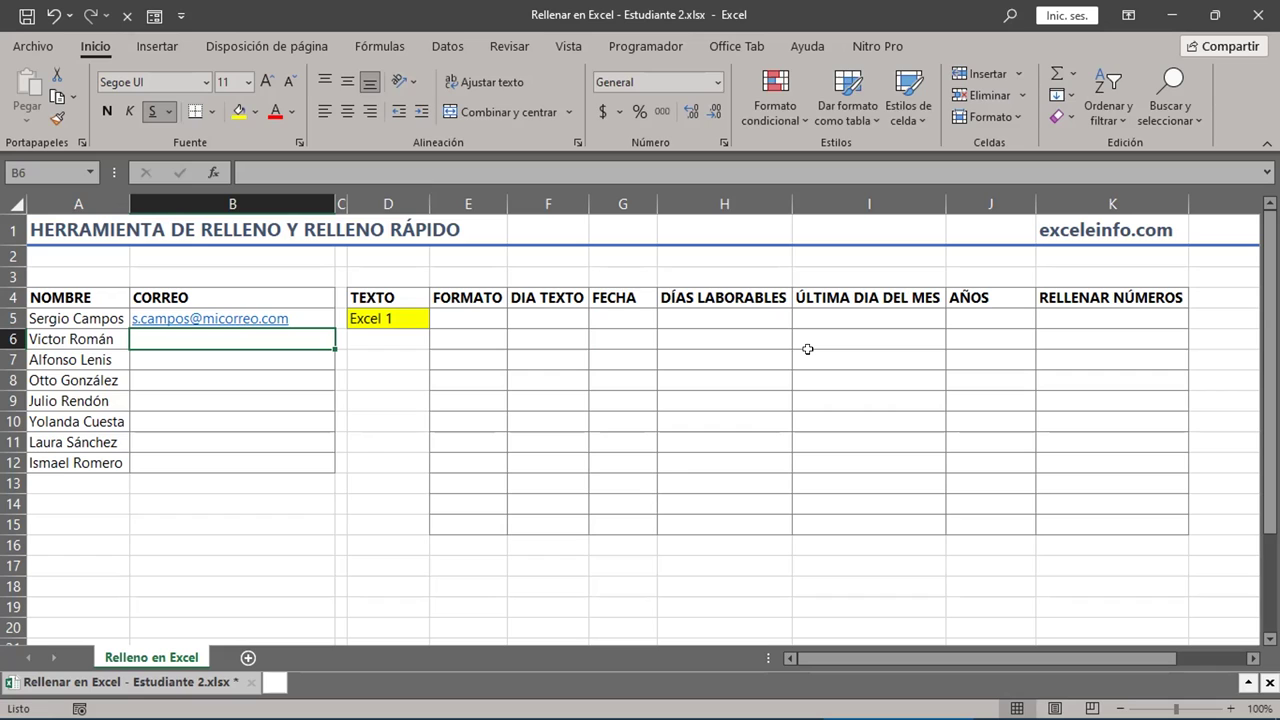
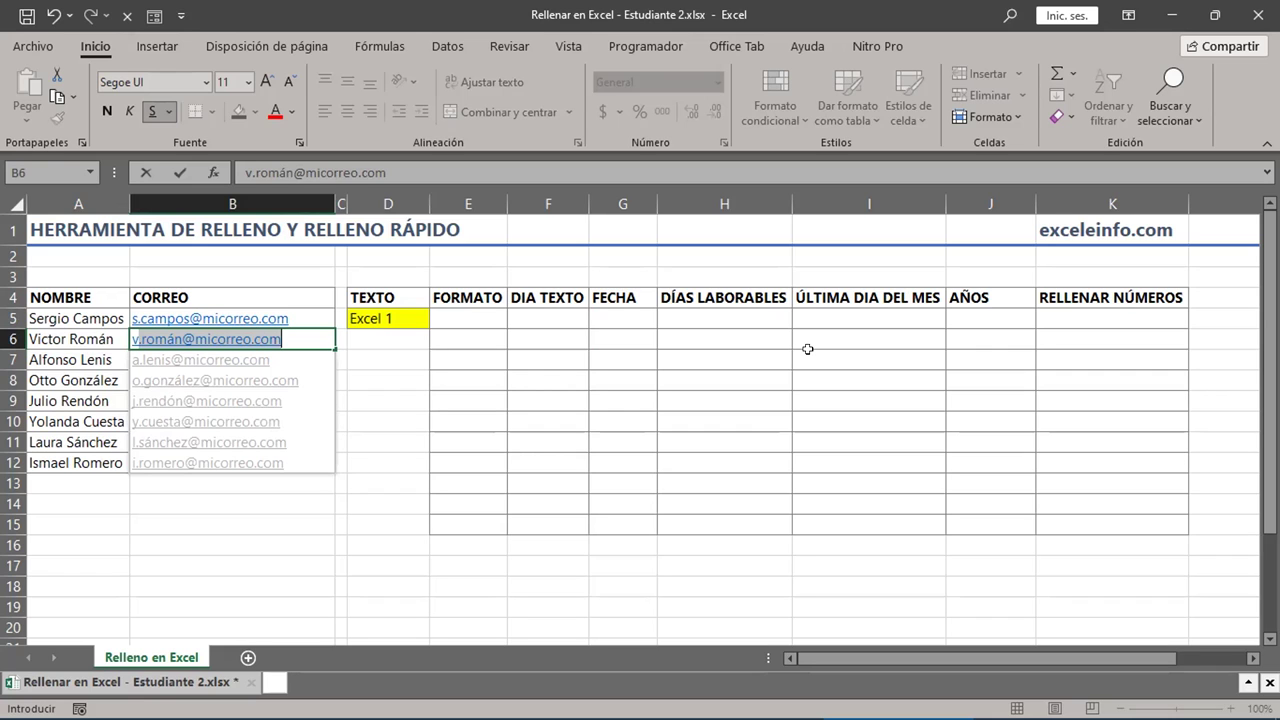
key(Return)
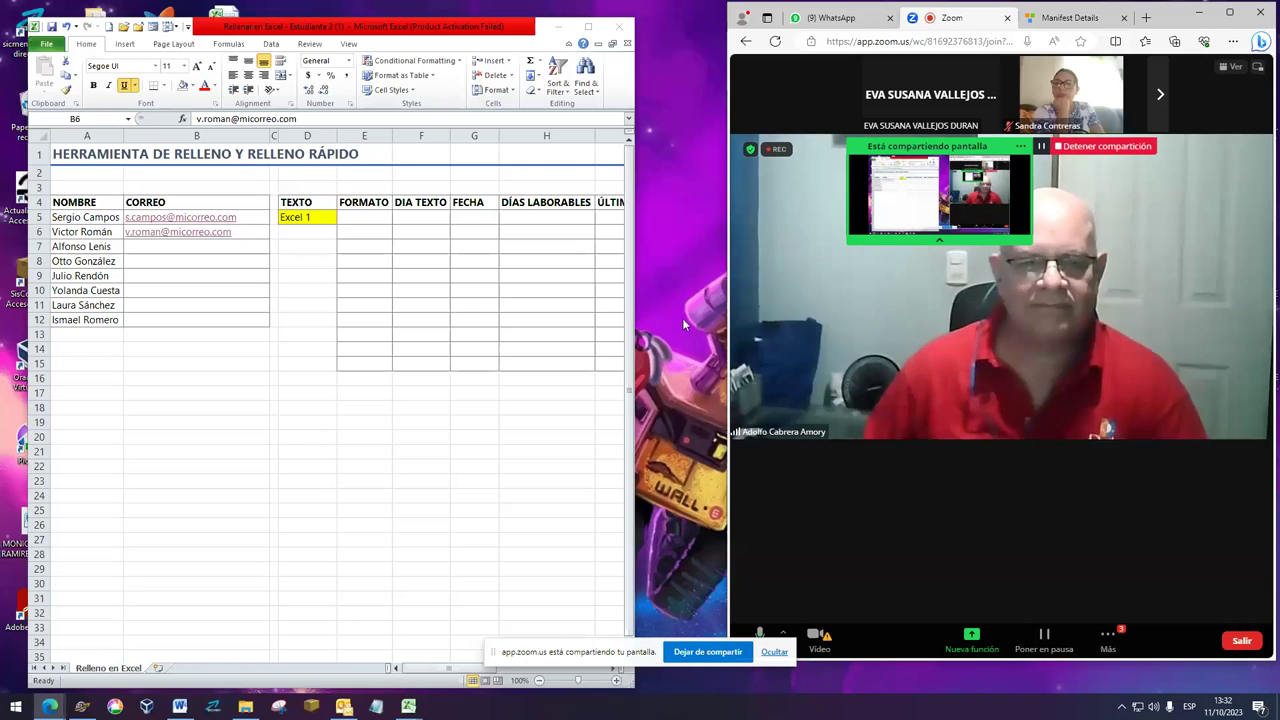
Step: Clear the e-mail addresses in B6 and B5, closing the mail app that opened
click(169, 236)
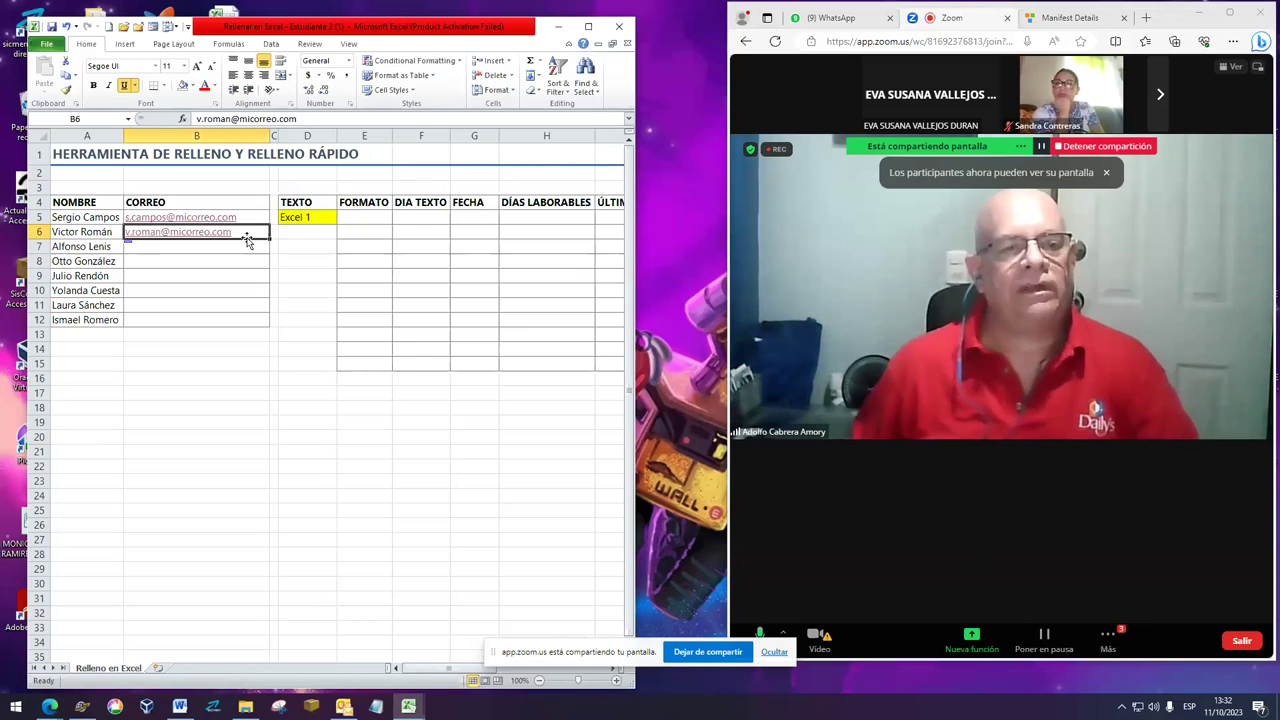
key(Delete)
click(190, 305)
click(222, 218)
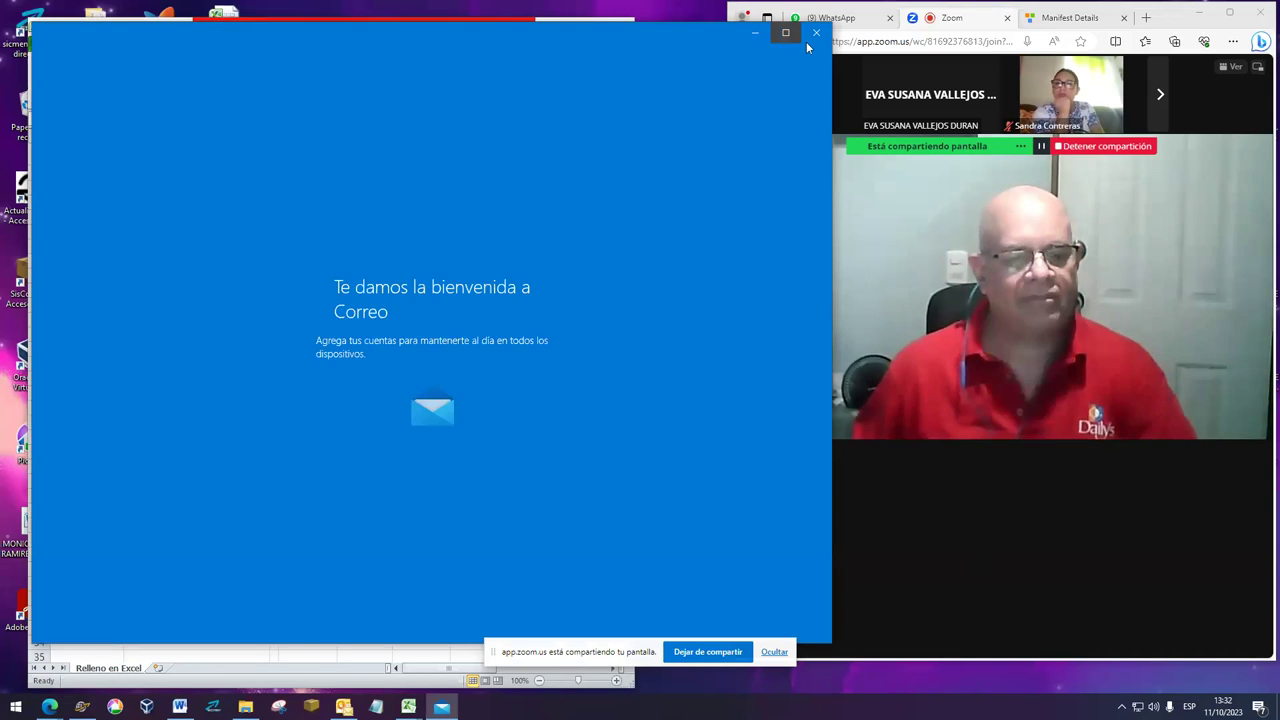
click(816, 33)
key(Delete)
key(Down)
key(Down)
click(166, 222)
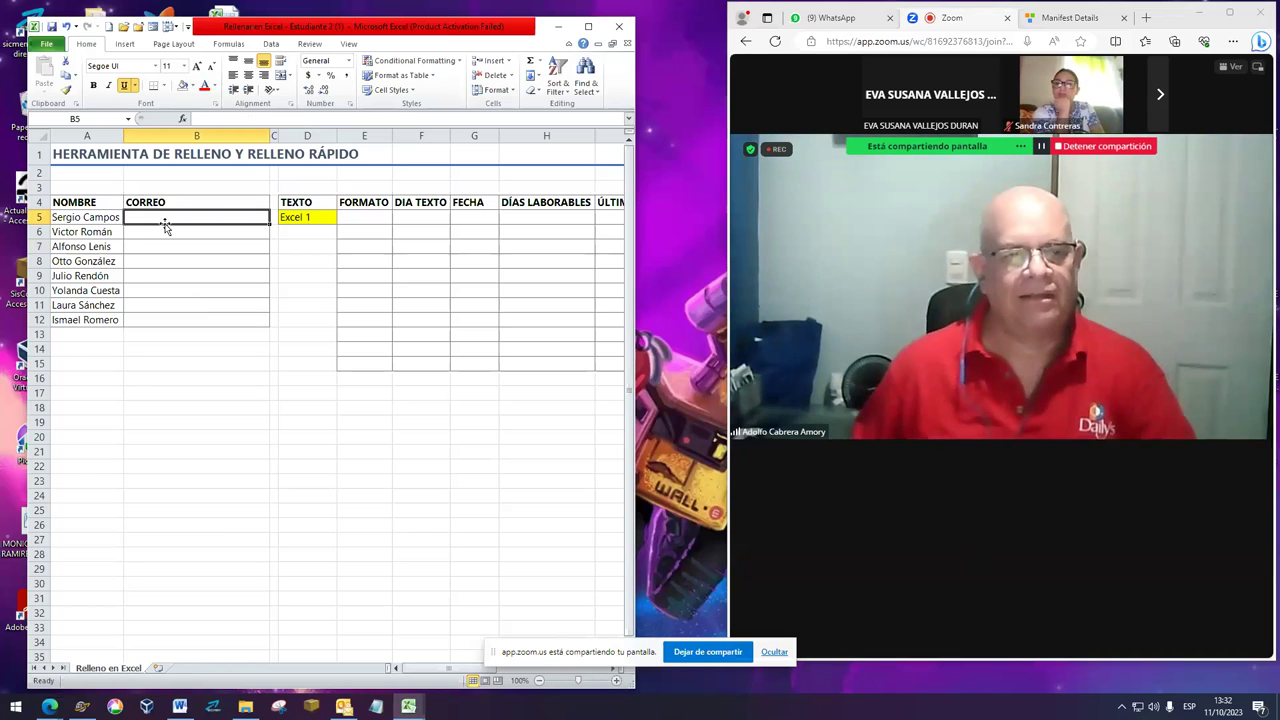
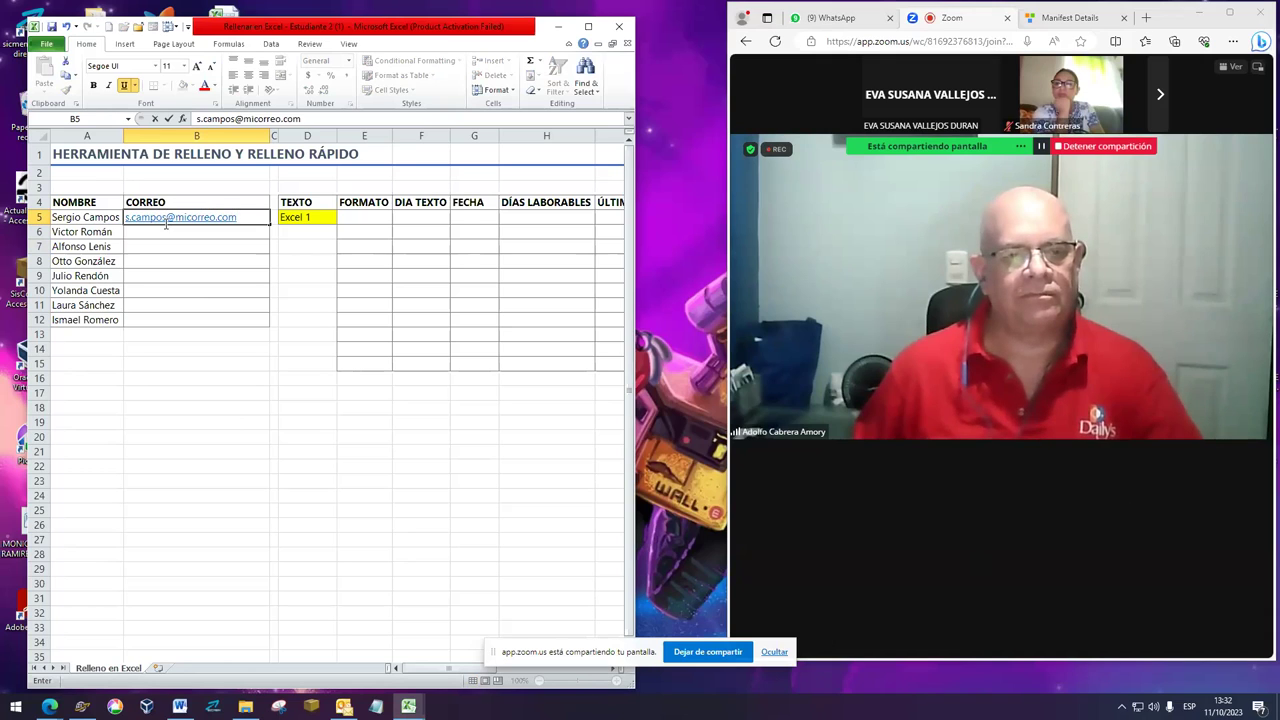
Step: Retype the first e-mail in B5, start the second in B6, then open the file Info page
key(Return)
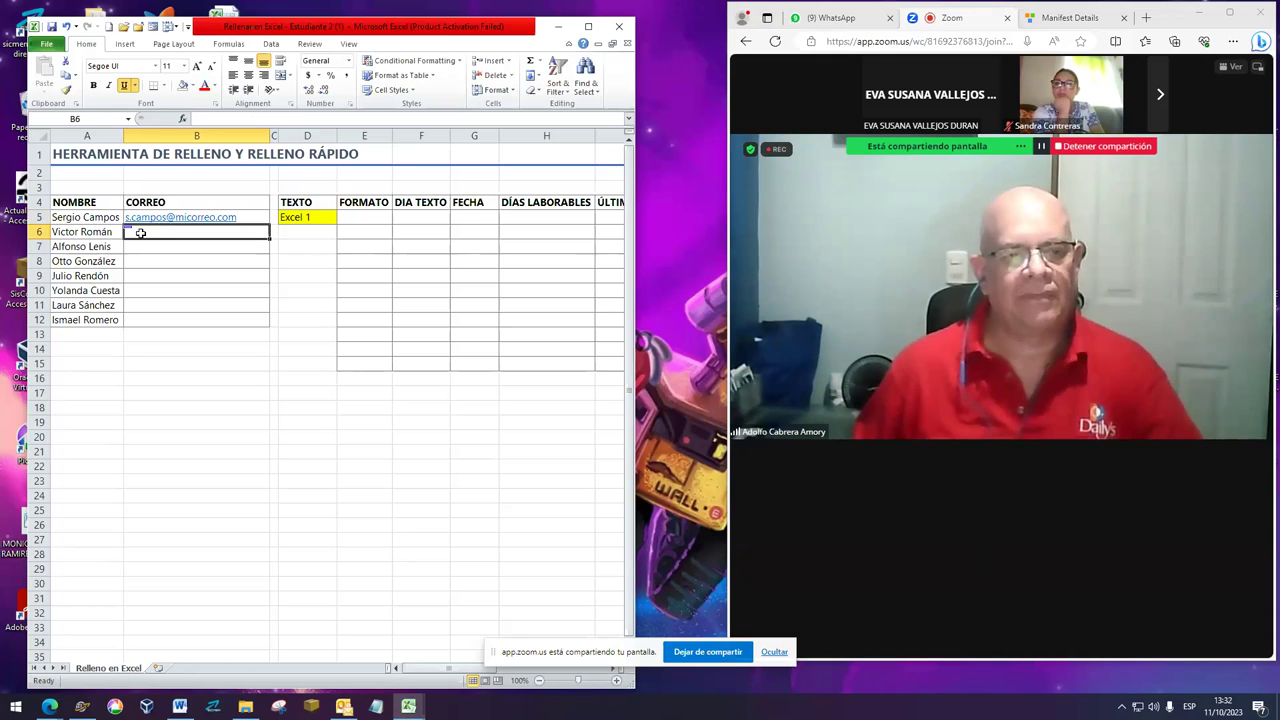
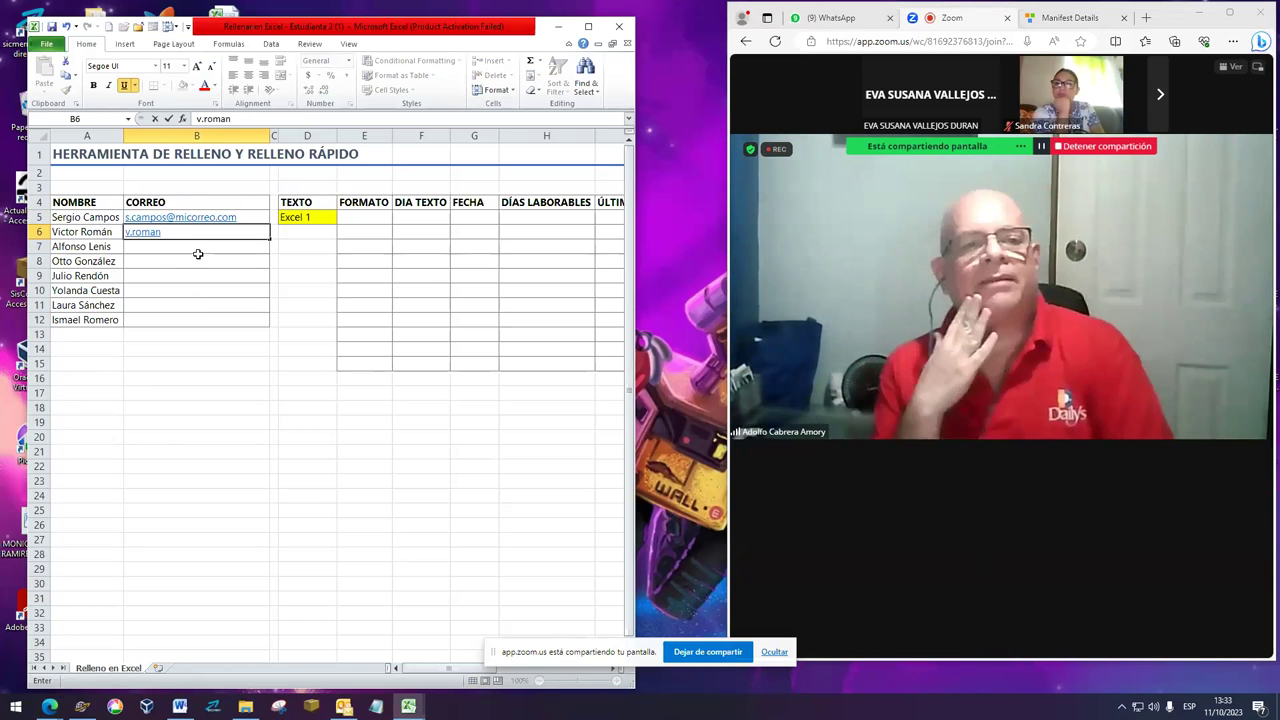
click(213, 276)
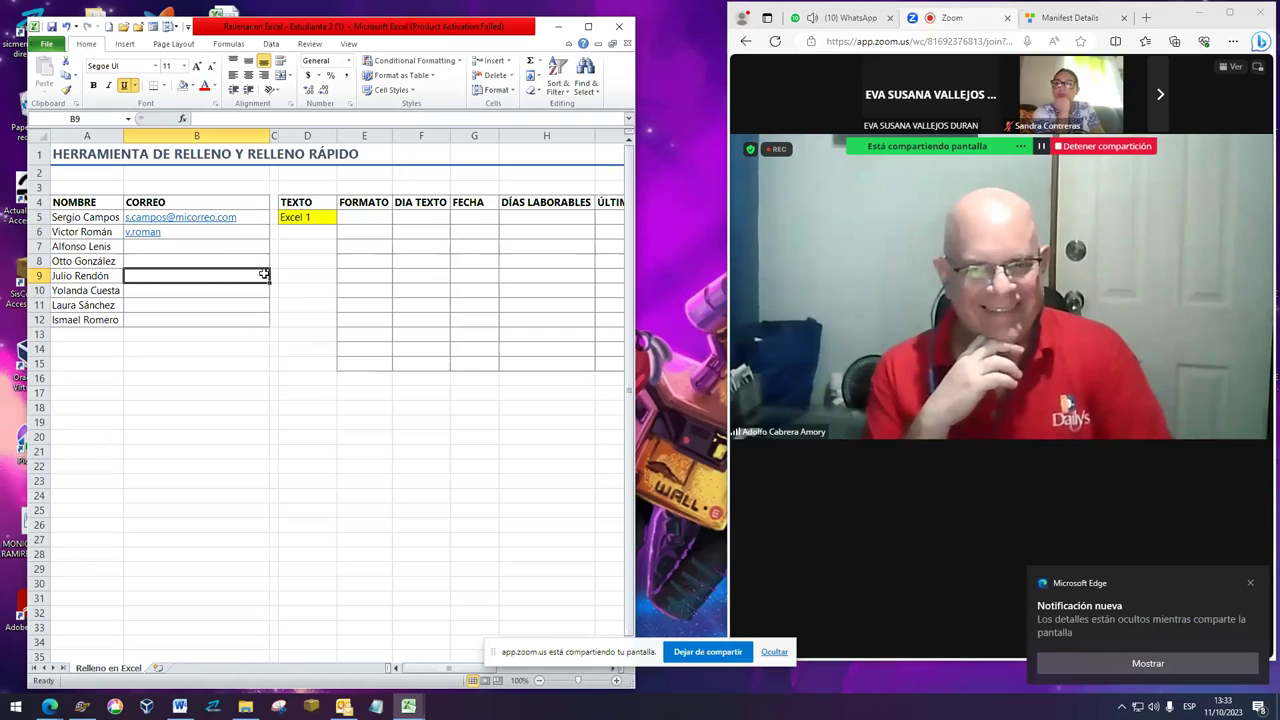
click(185, 231)
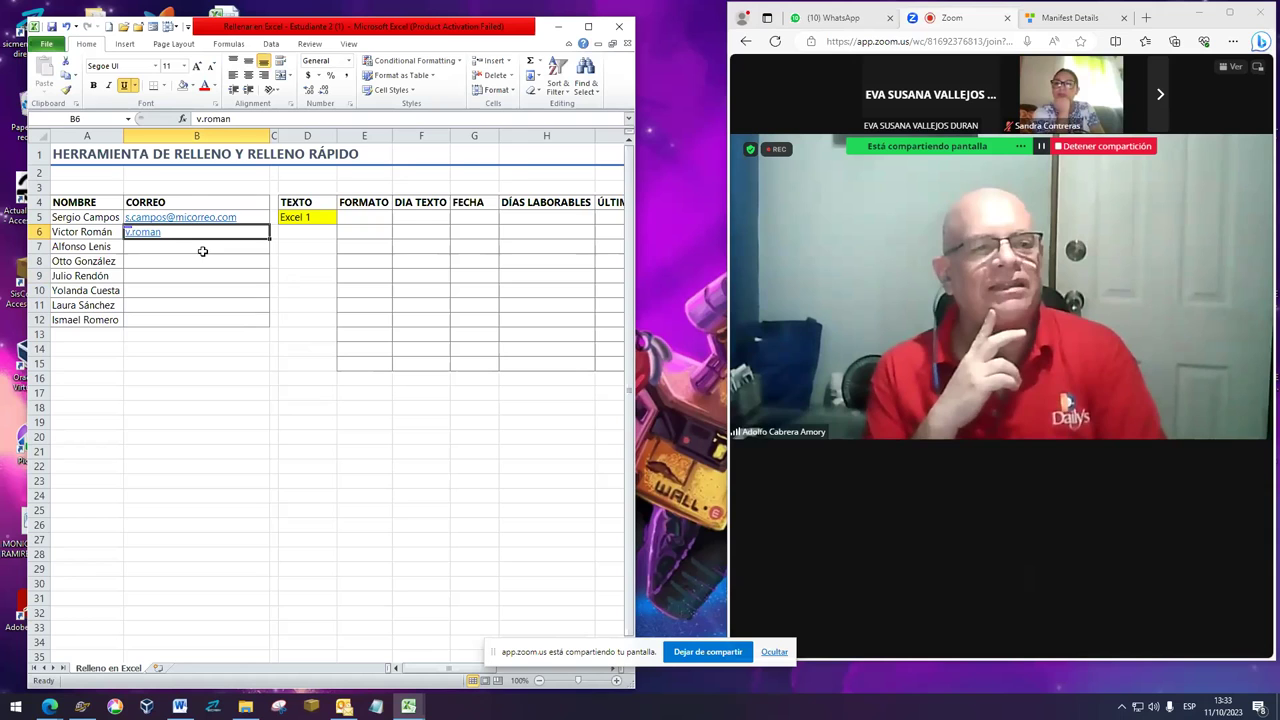
click(46, 45)
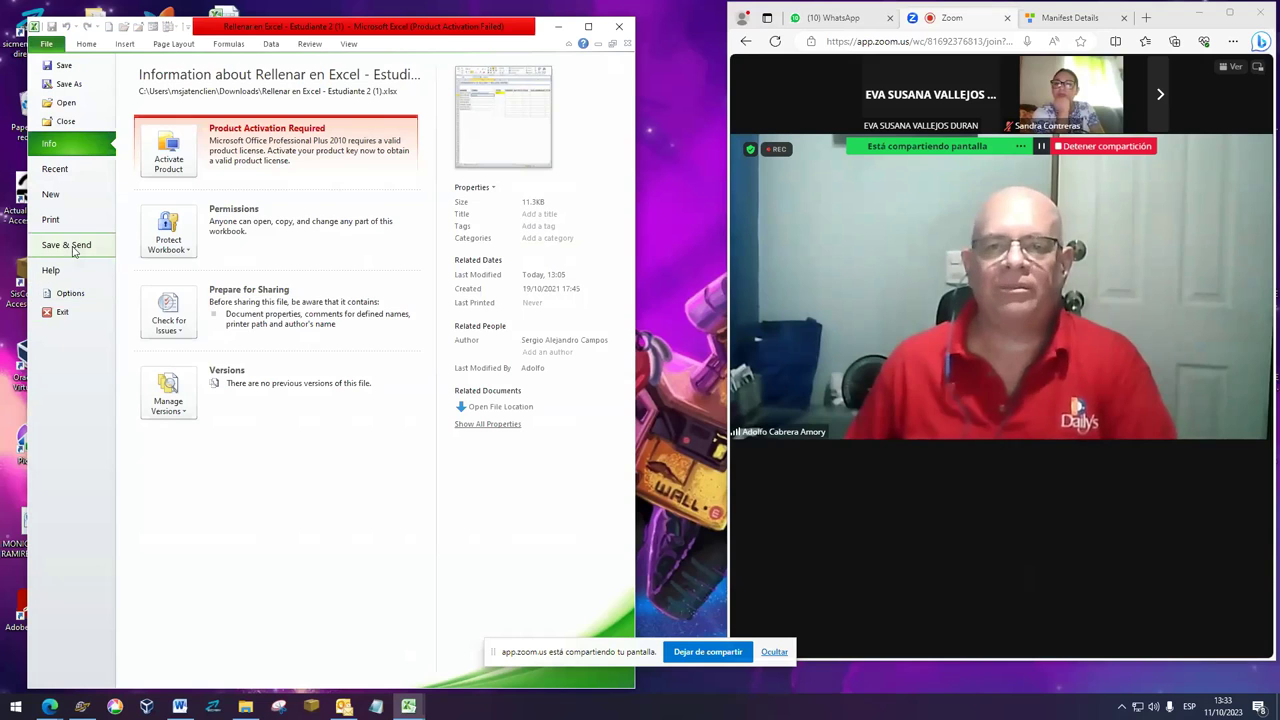
Step: Maximize the window and review the Formulas page of Excel Options, closing it unchanged
click(588, 26)
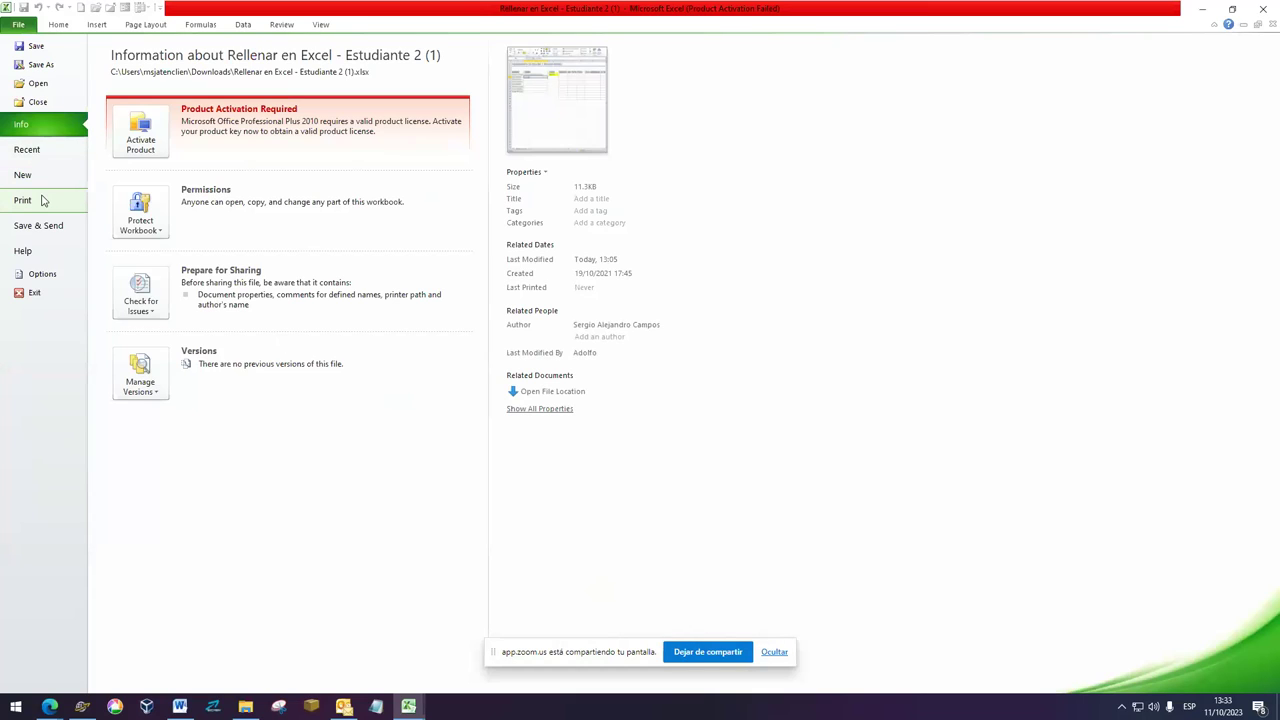
click(40, 276)
click(656, 113)
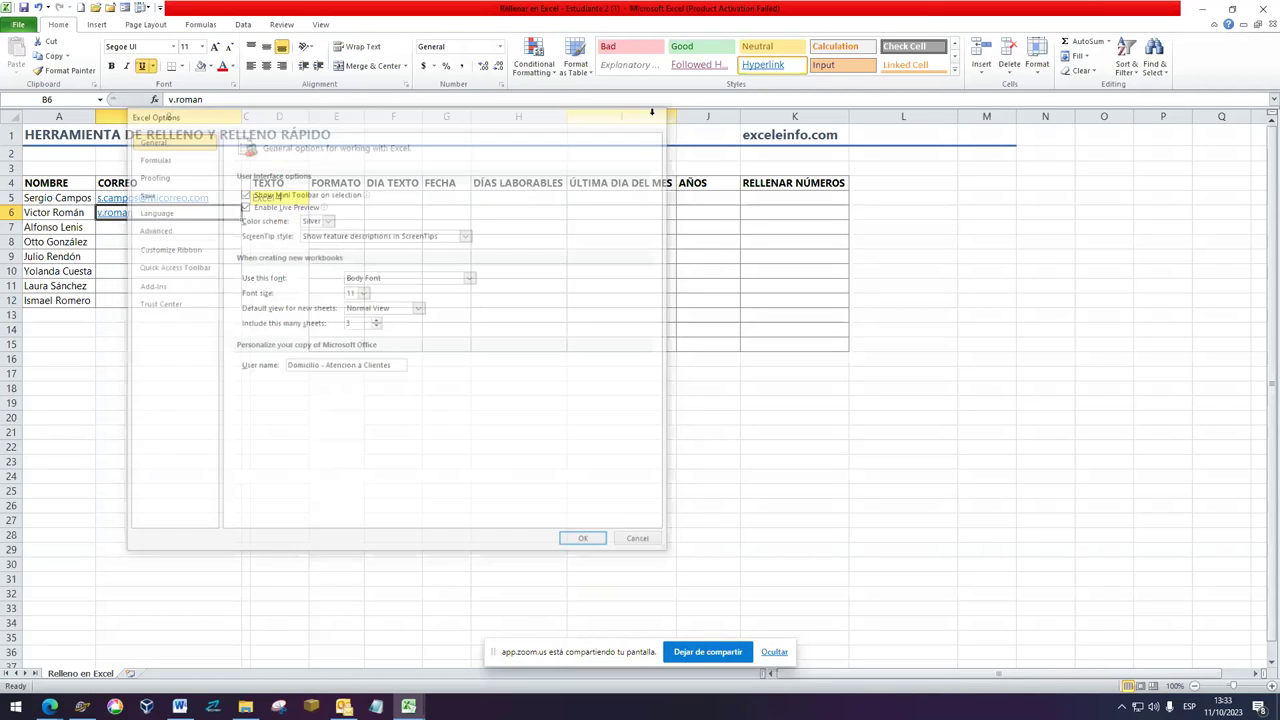
click(18, 24)
click(33, 276)
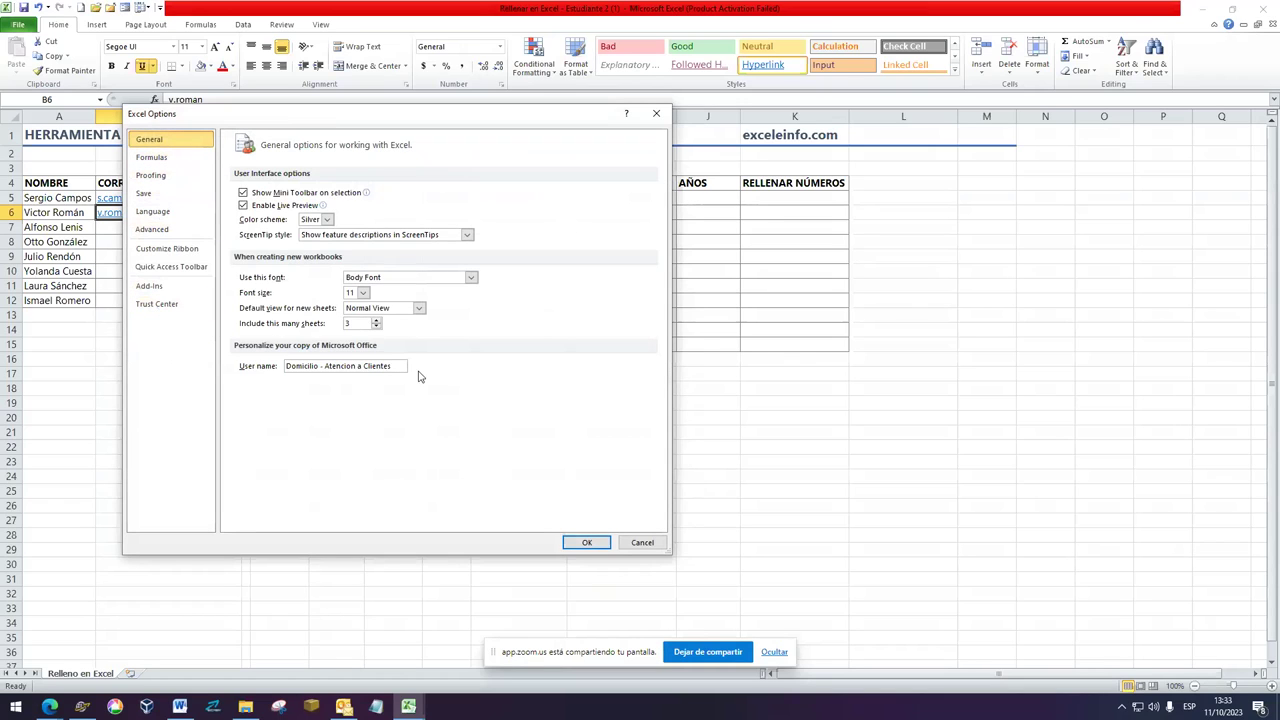
click(166, 157)
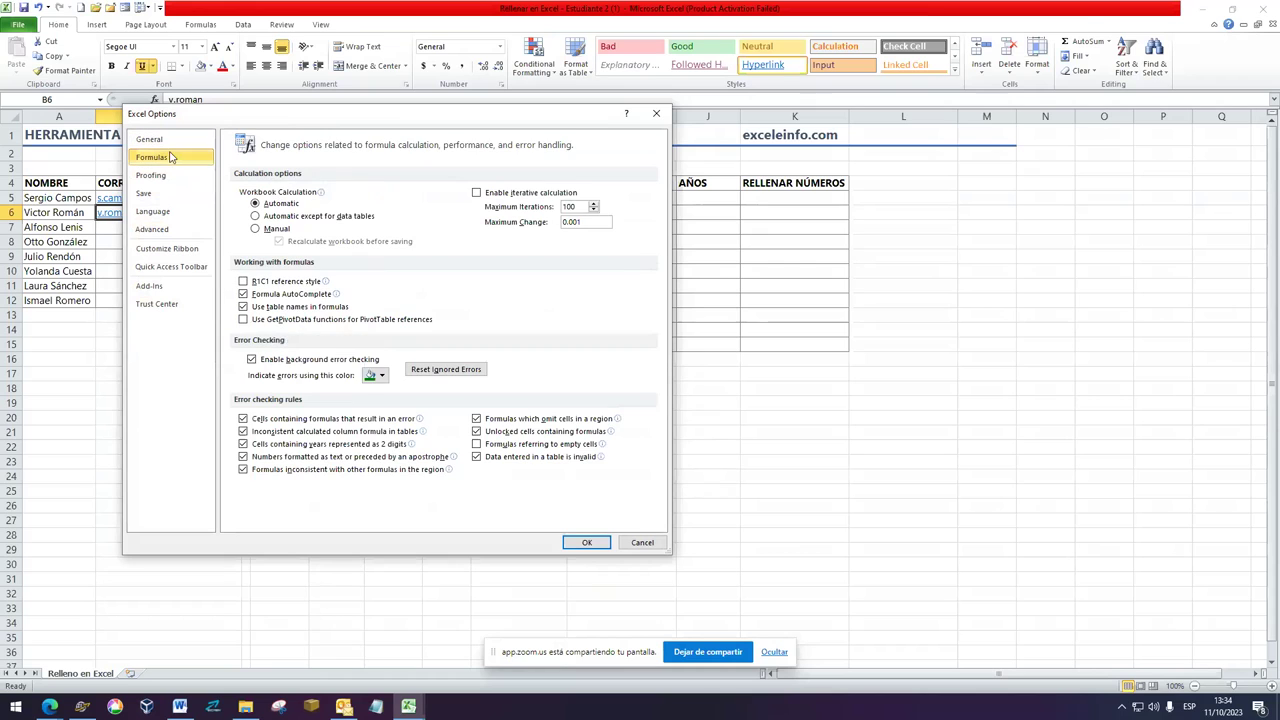
click(652, 113)
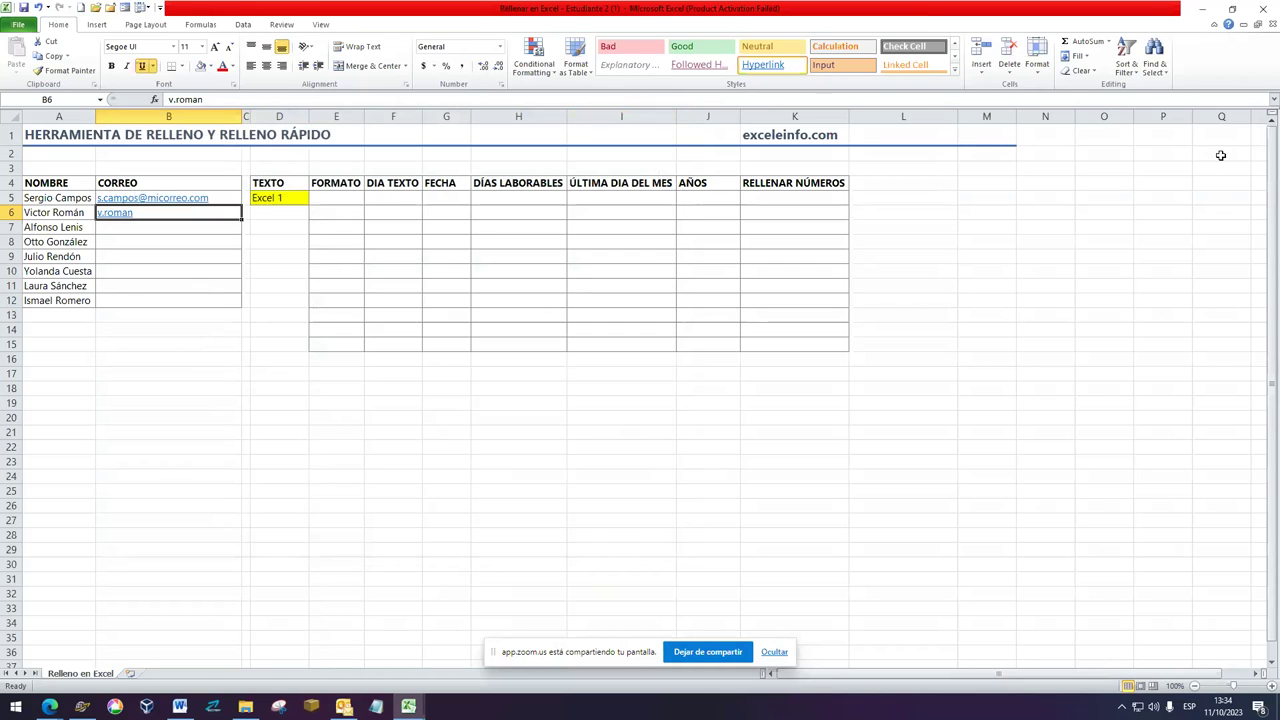
Step: Restore the Excel window to its smaller size and stop the Zoom screen share
click(1232, 8)
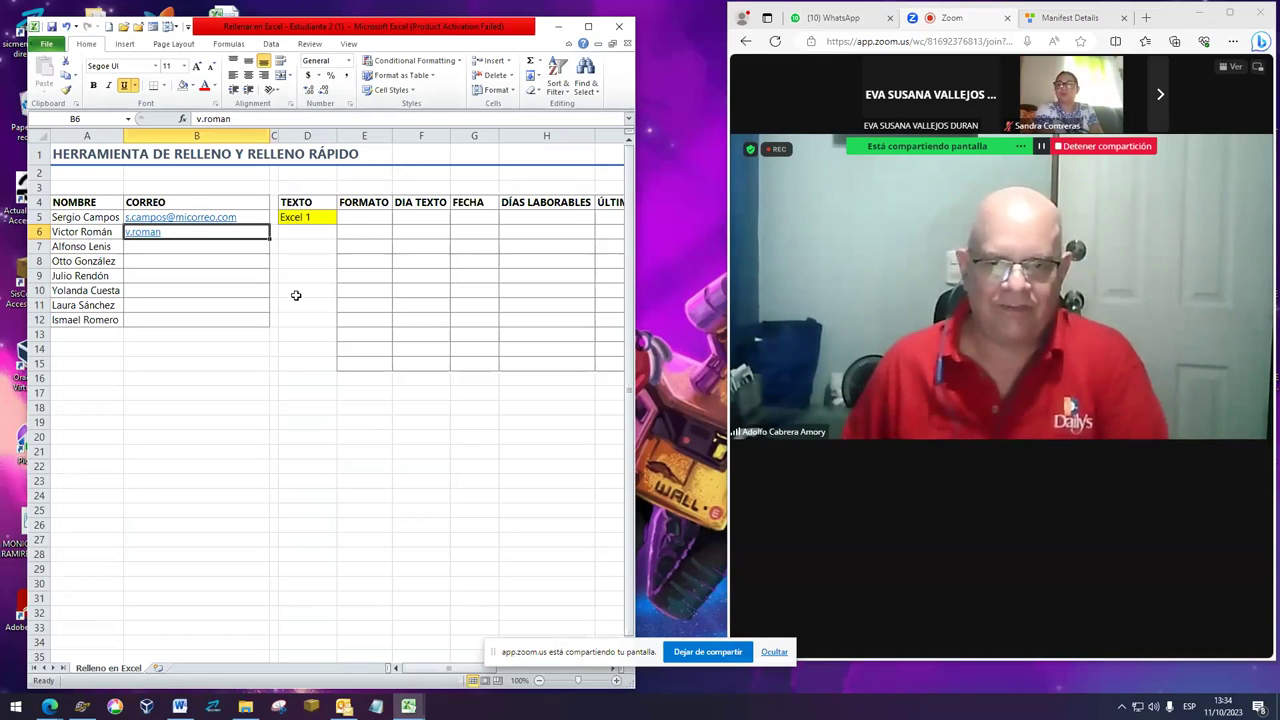
mouse_move(805, 475)
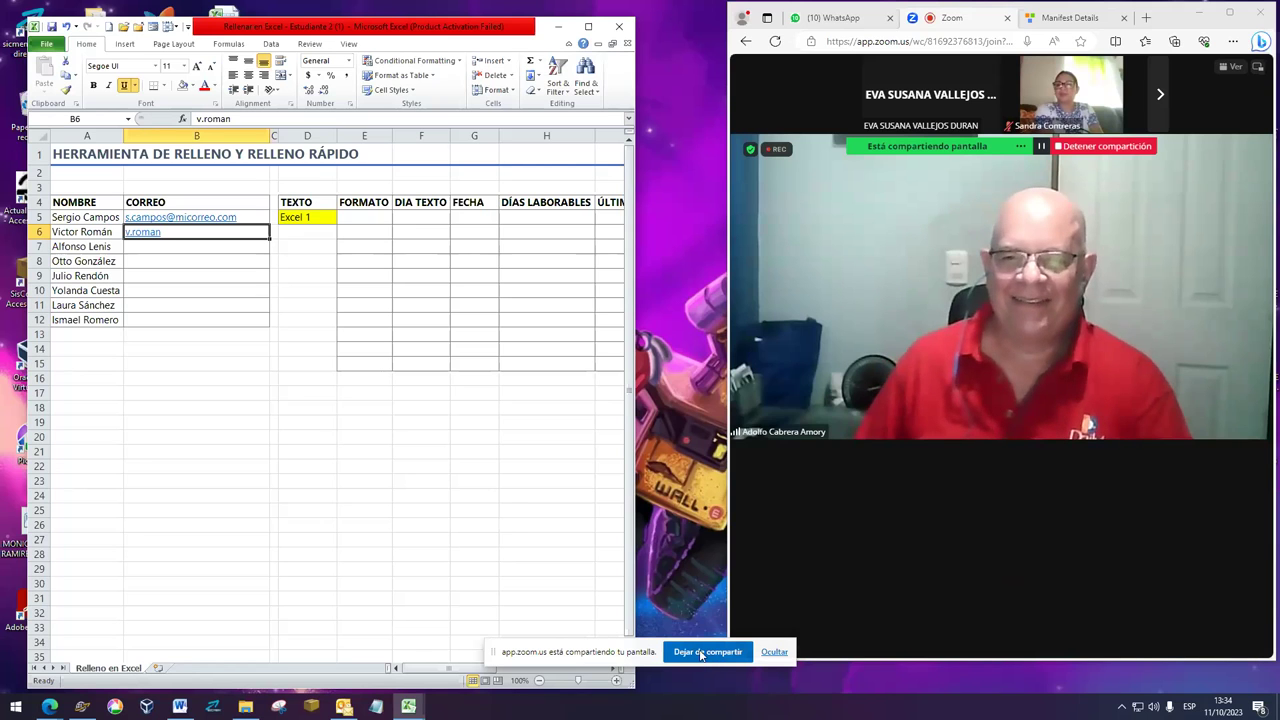
click(700, 654)
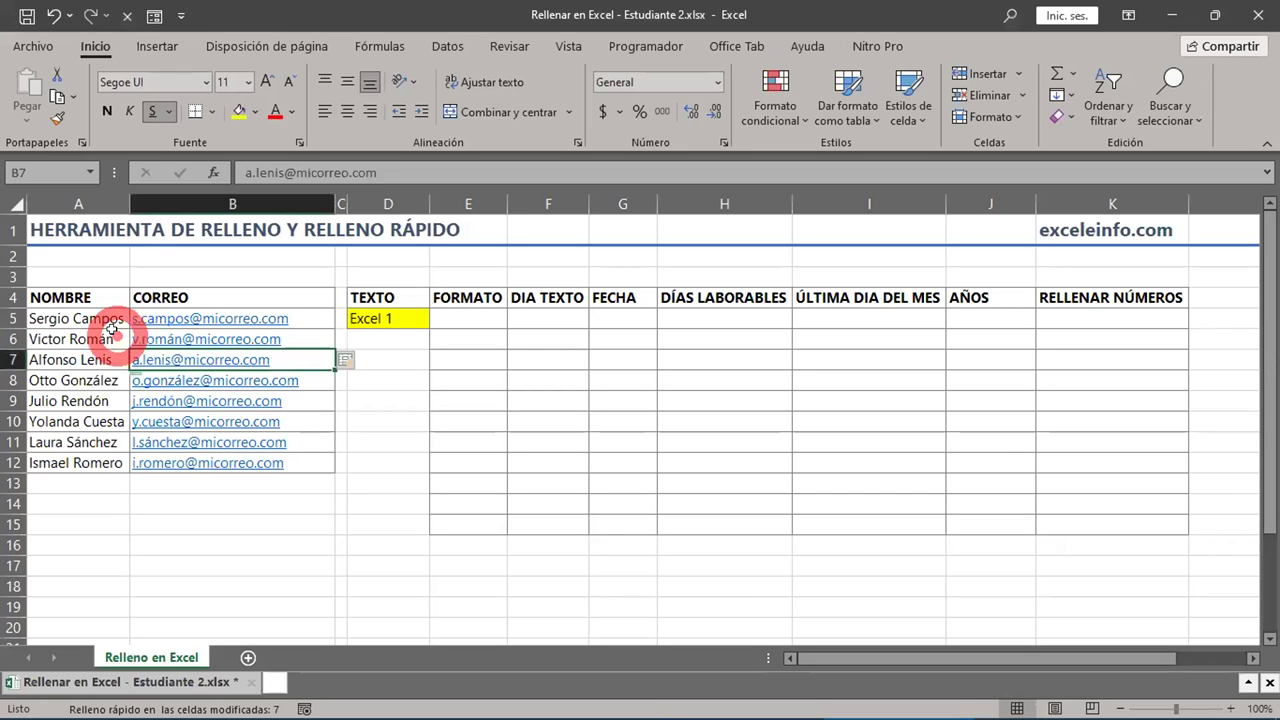
Step: Check each name from A6 downward against its generated micorreo.com e-mail
click(110, 338)
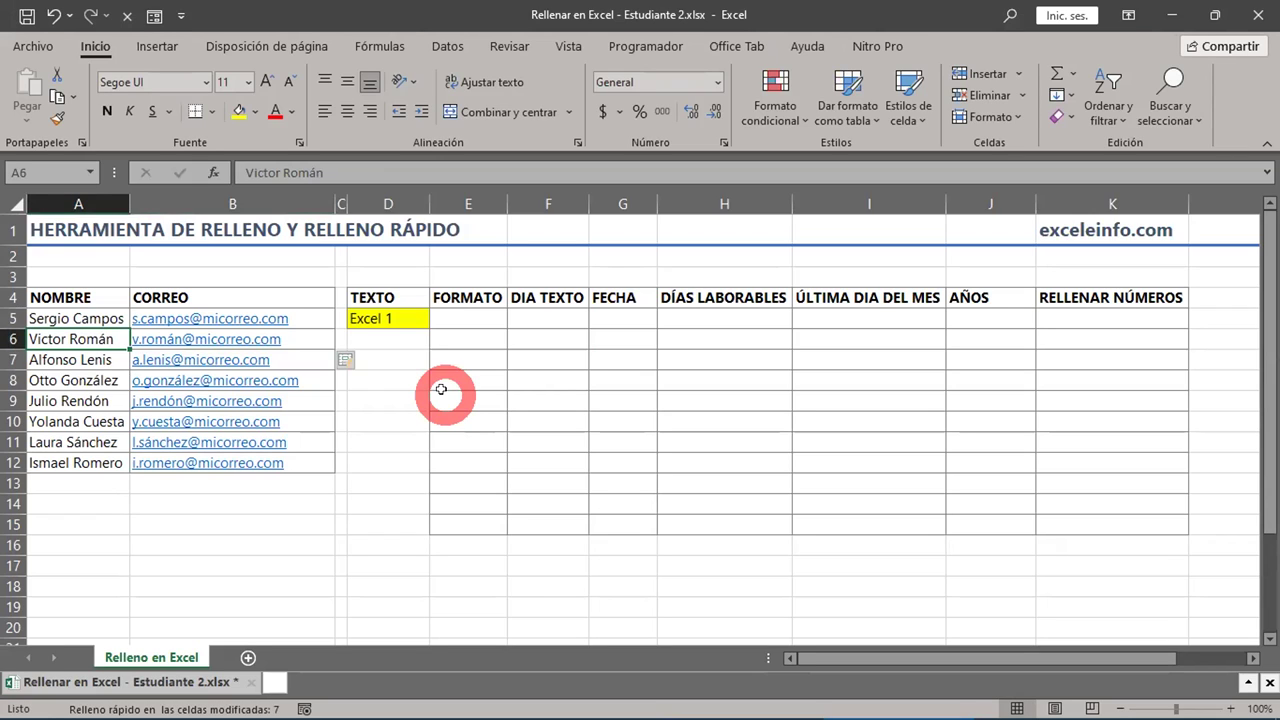
key(Down)
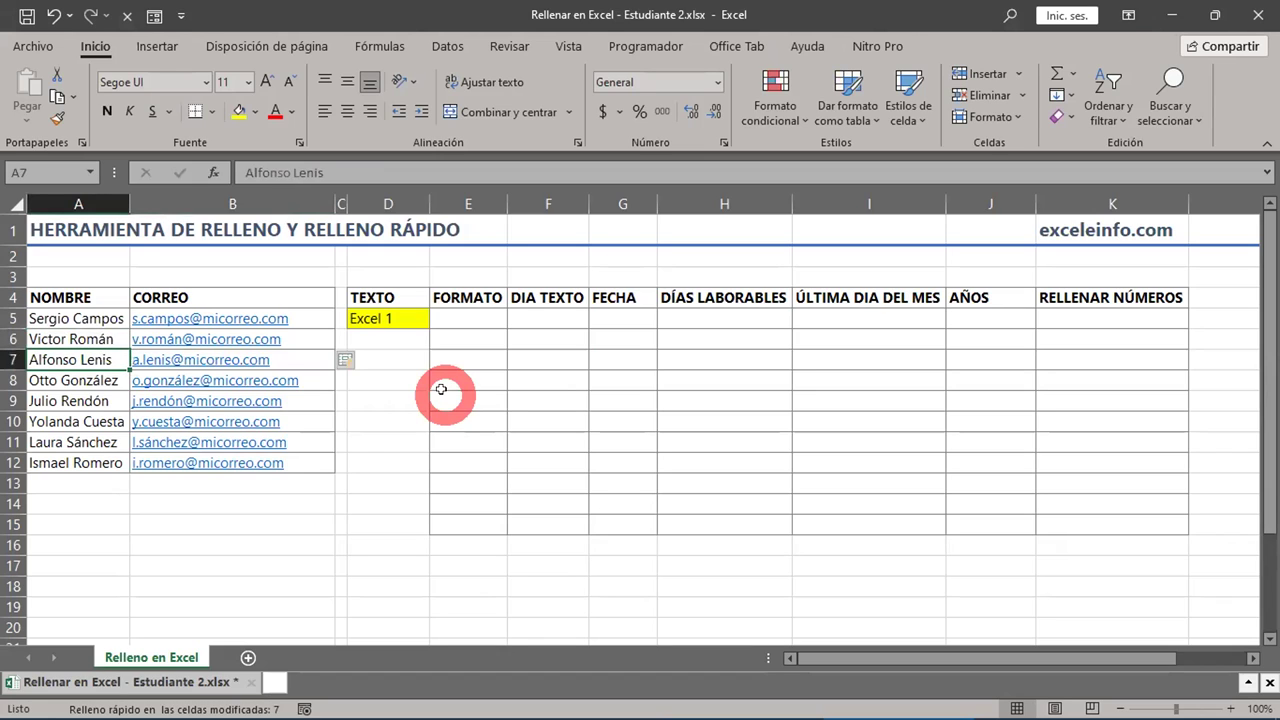
key(Down)
key(Down)
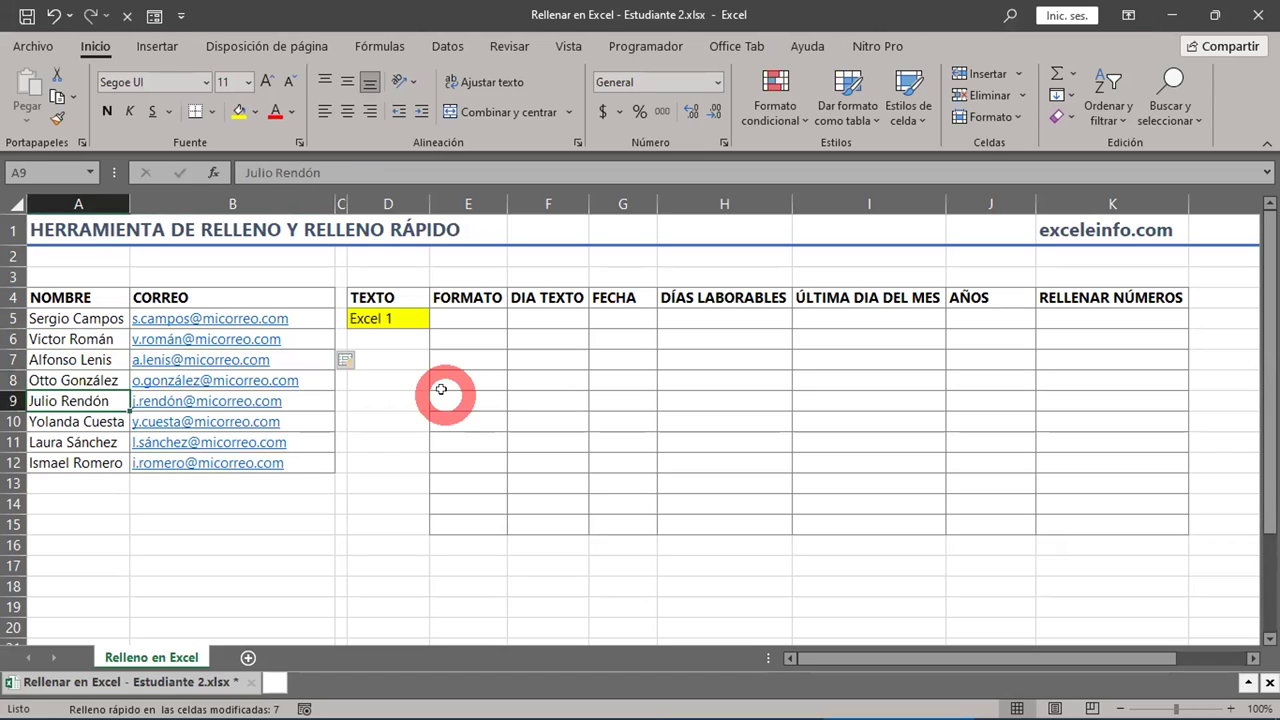
key(Down)
key(Down)
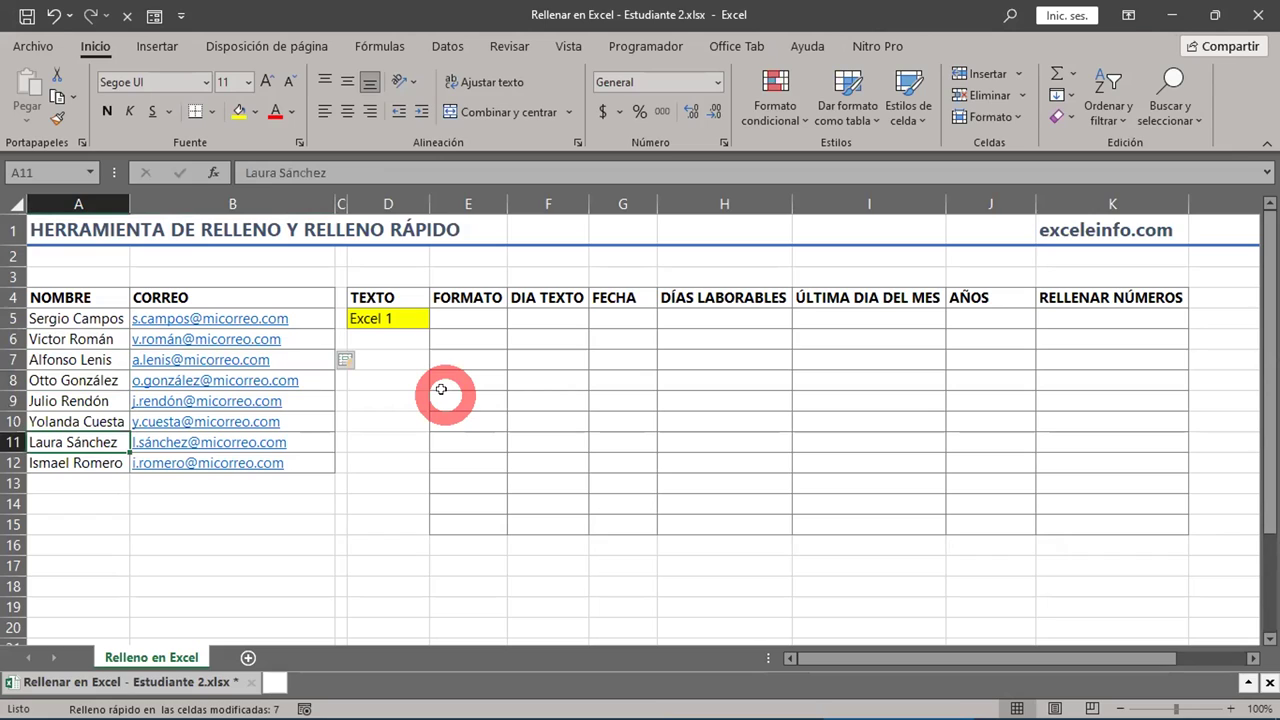
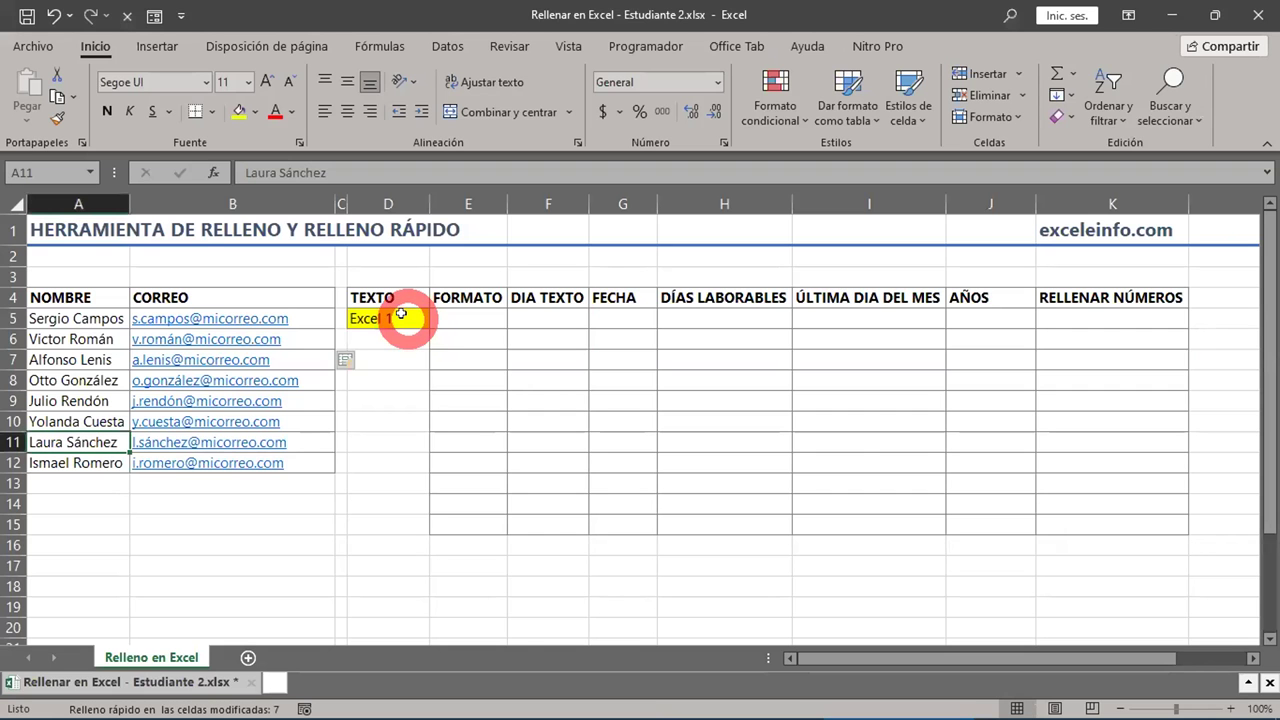
Step: Fill D5's Excel 1 down to D15 so the TEXTO column reads Excel 1 to Excel 11
click(399, 316)
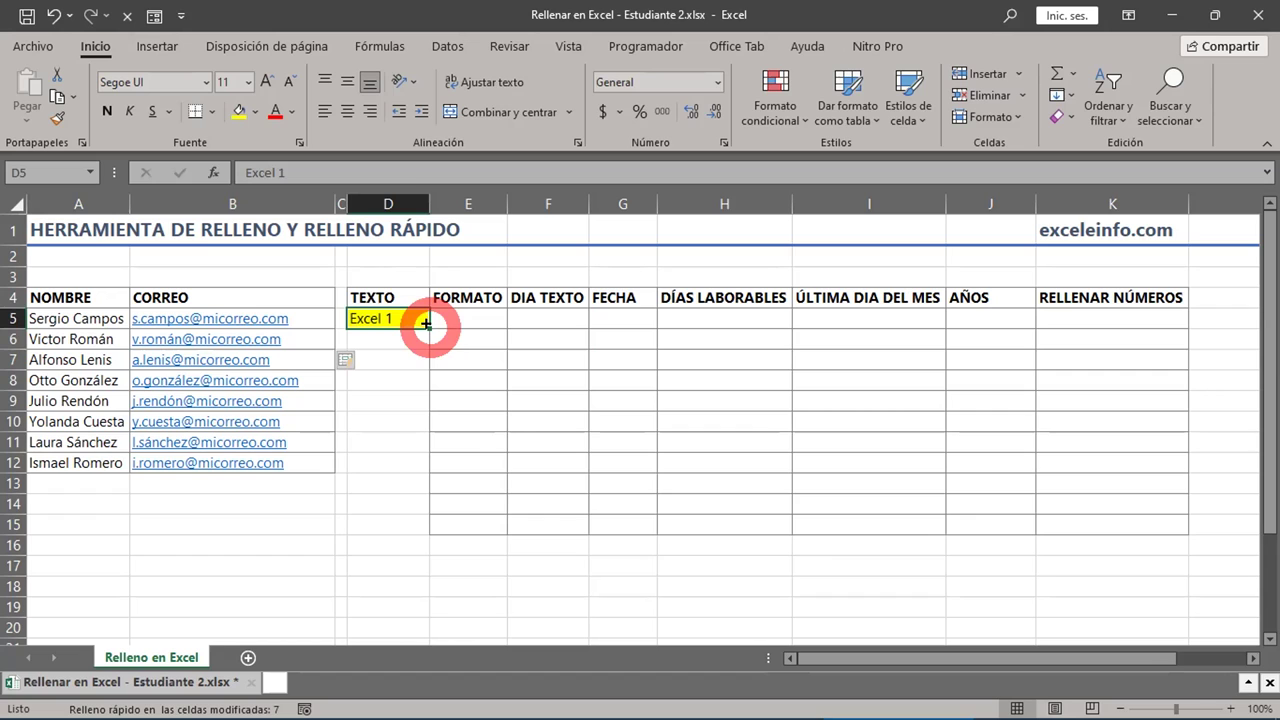
drag(426, 323, 424, 530)
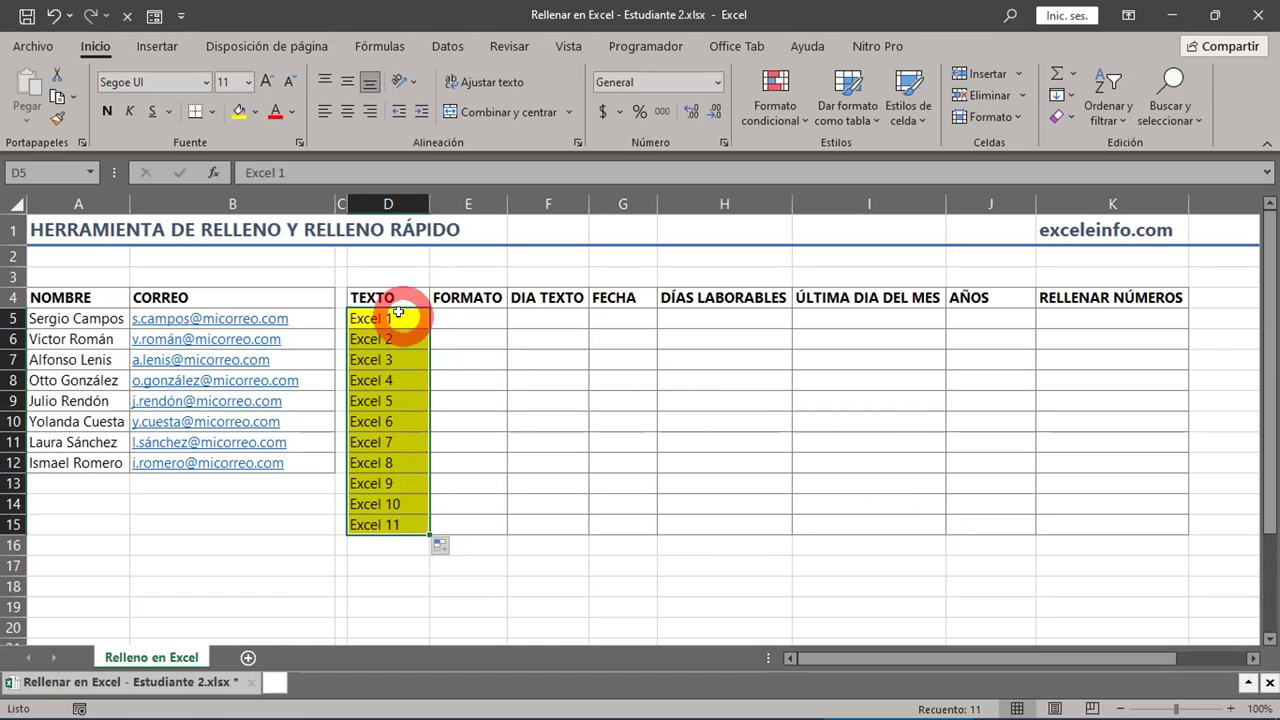
Step: Refill D5:D15 and switch the Auto Fill Options to Copiar celdas so every row shows Excel 1
drag(394, 335, 401, 528)
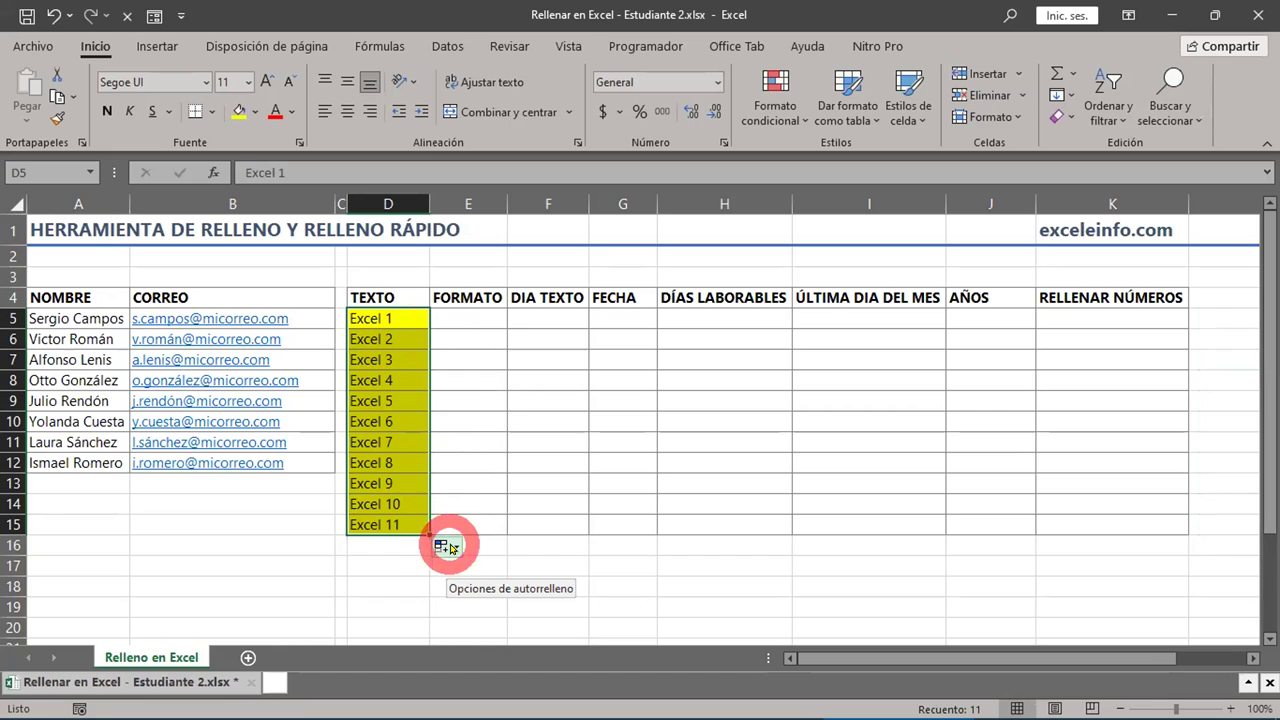
click(456, 549)
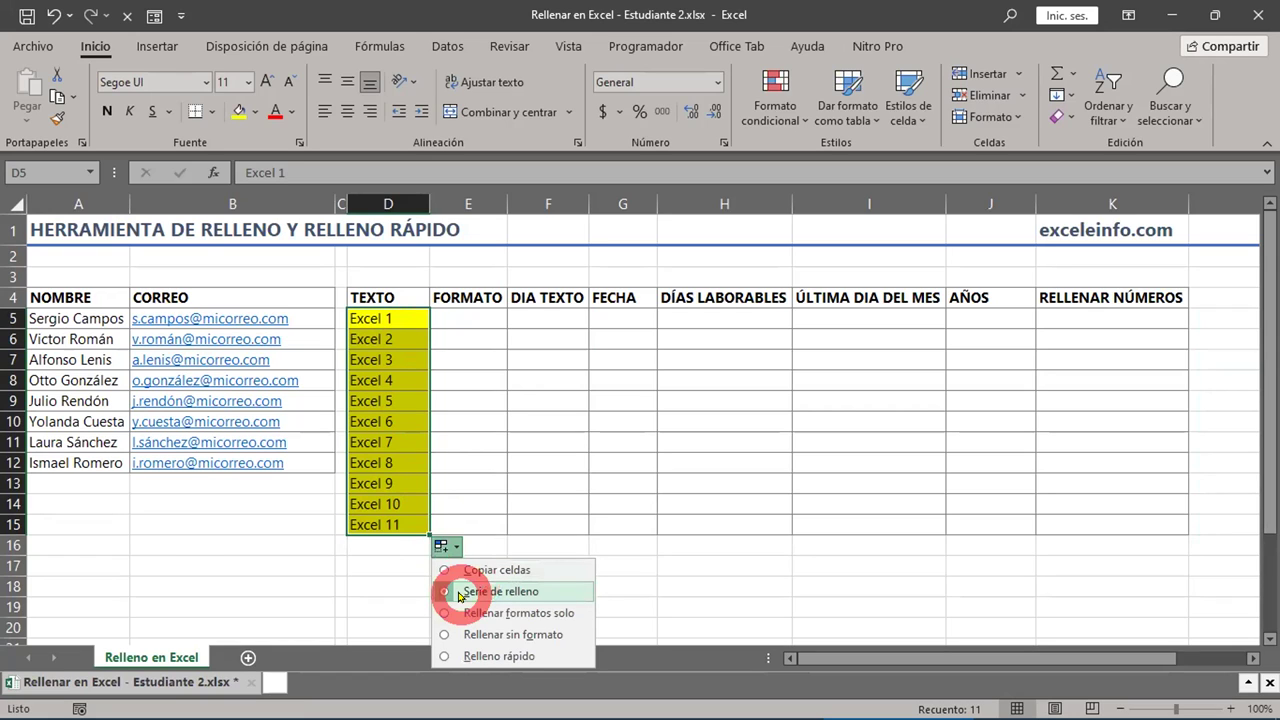
click(470, 591)
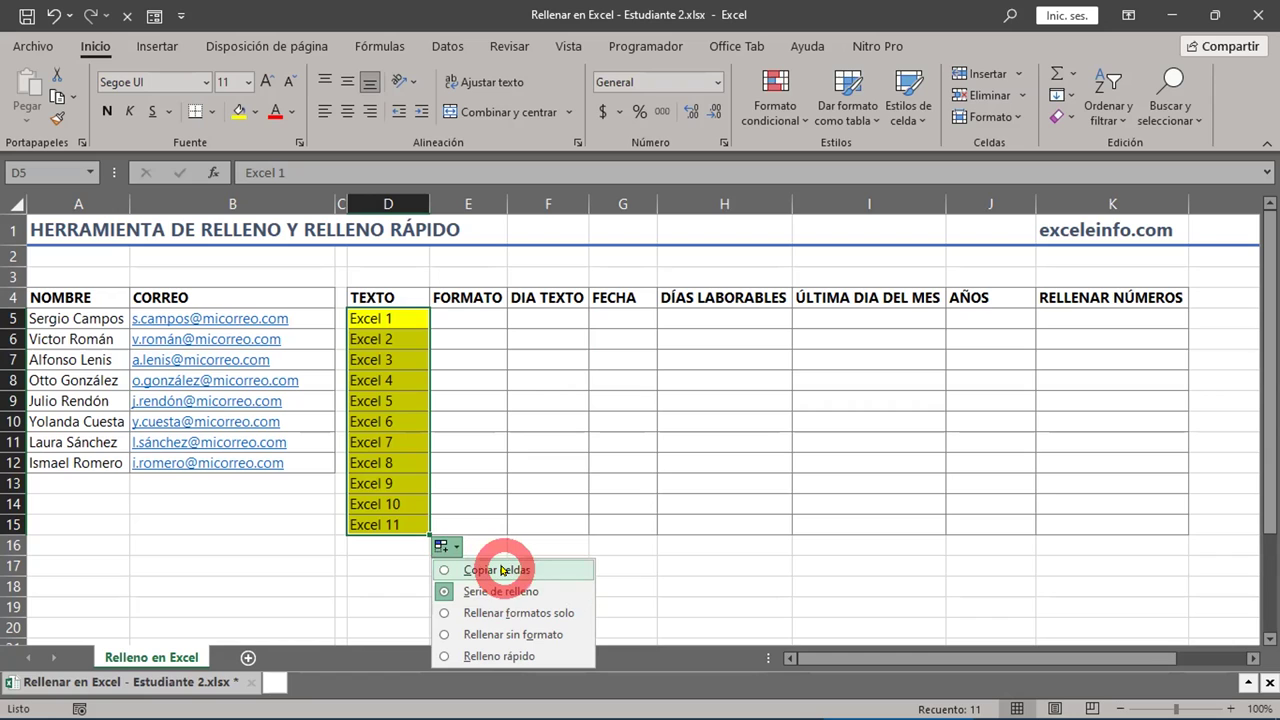
click(500, 569)
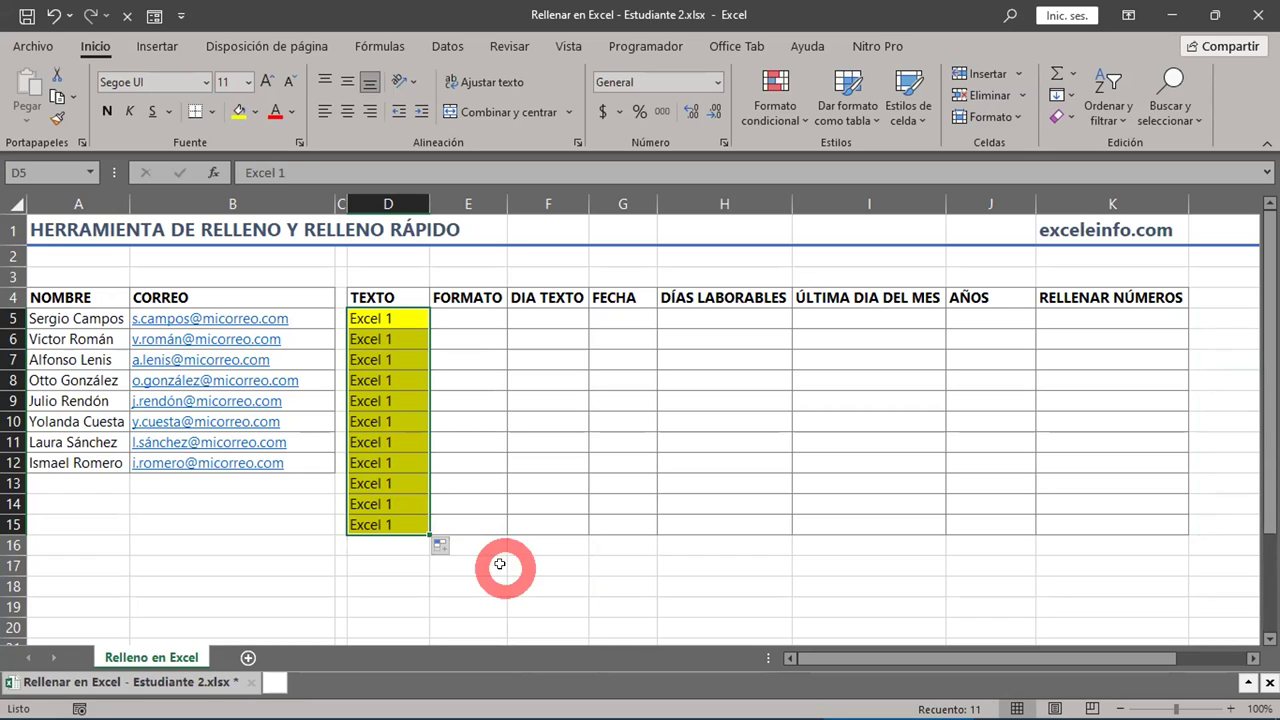
click(441, 550)
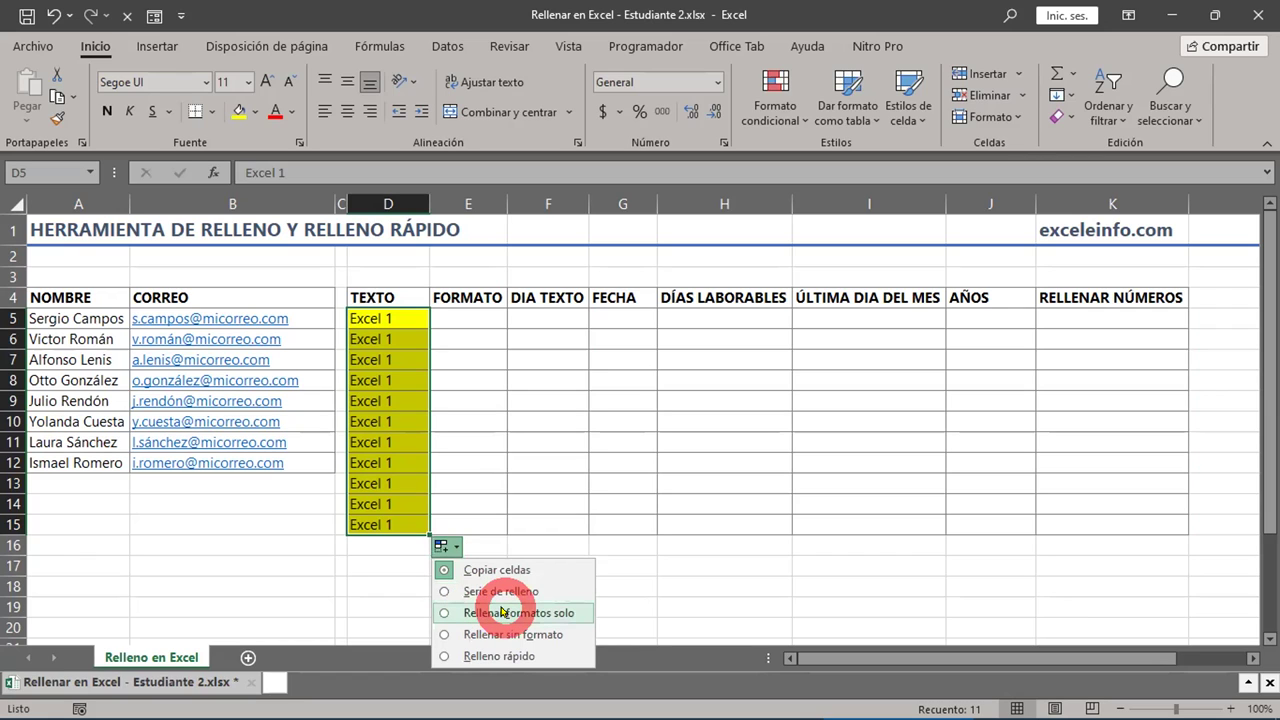
Step: Try Rellenar formatos solo, then settle on Rellenar sin formato so only D5 stays yellow
click(503, 612)
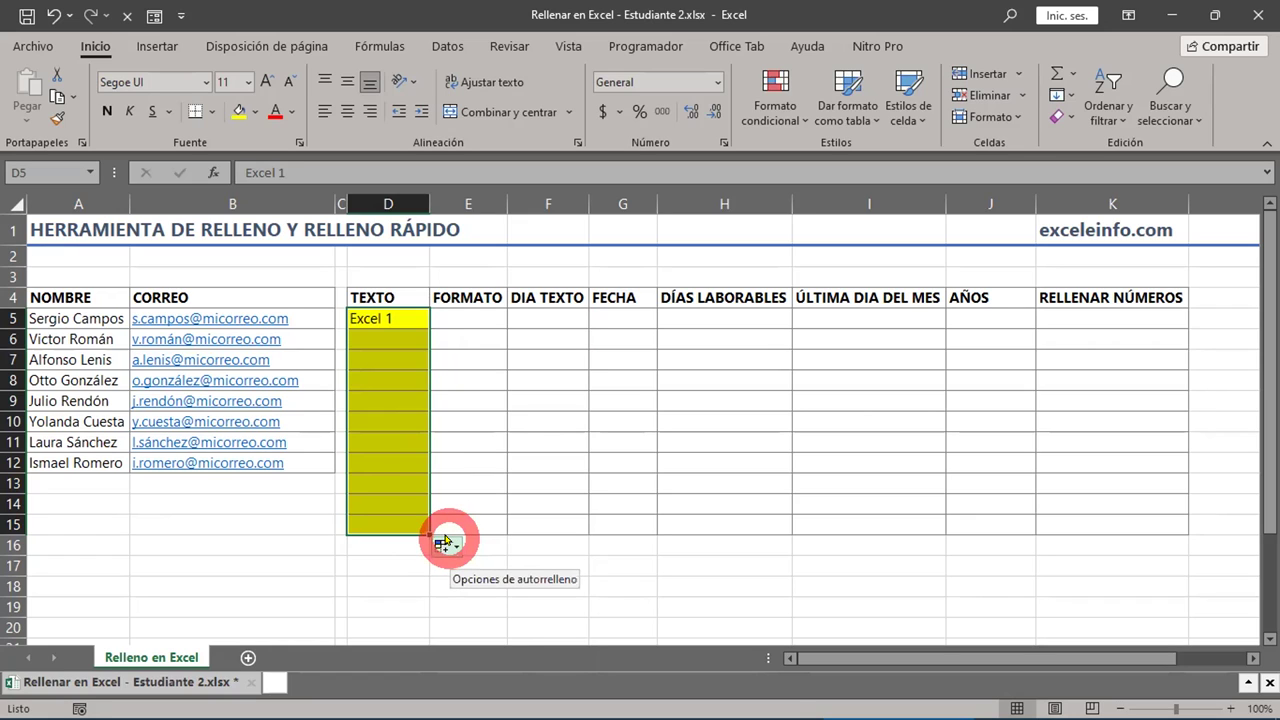
click(455, 548)
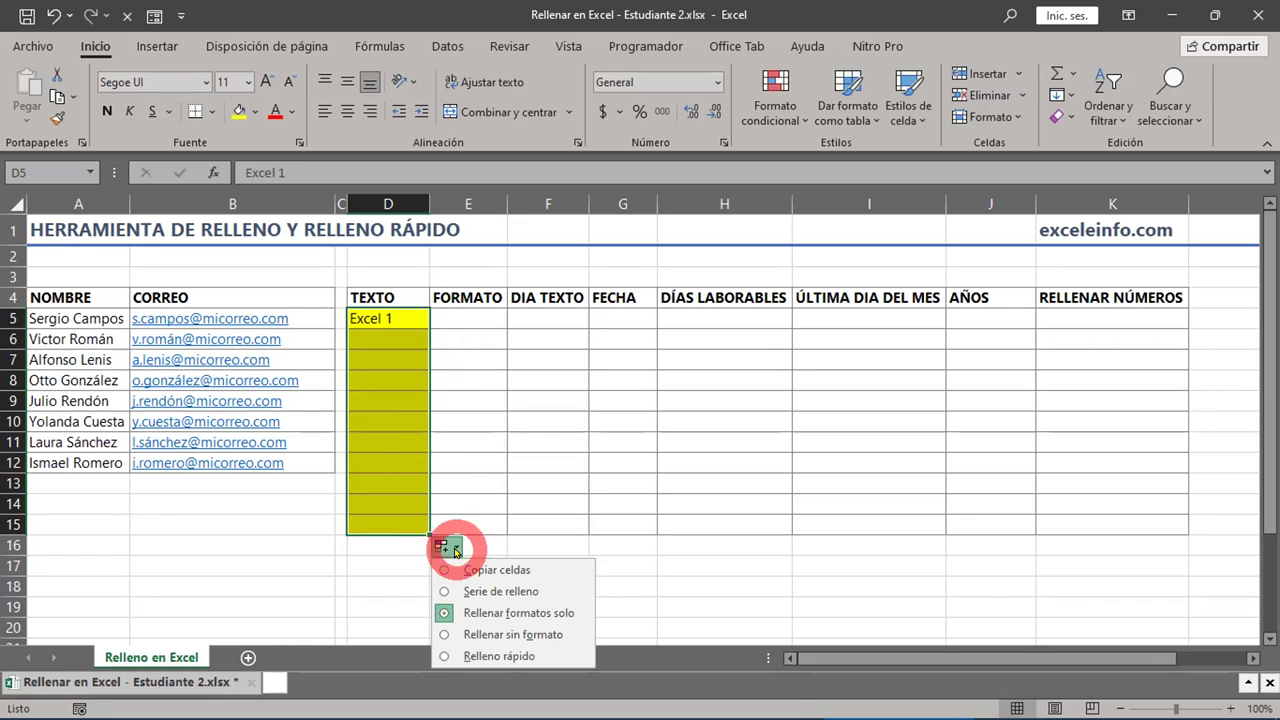
click(461, 636)
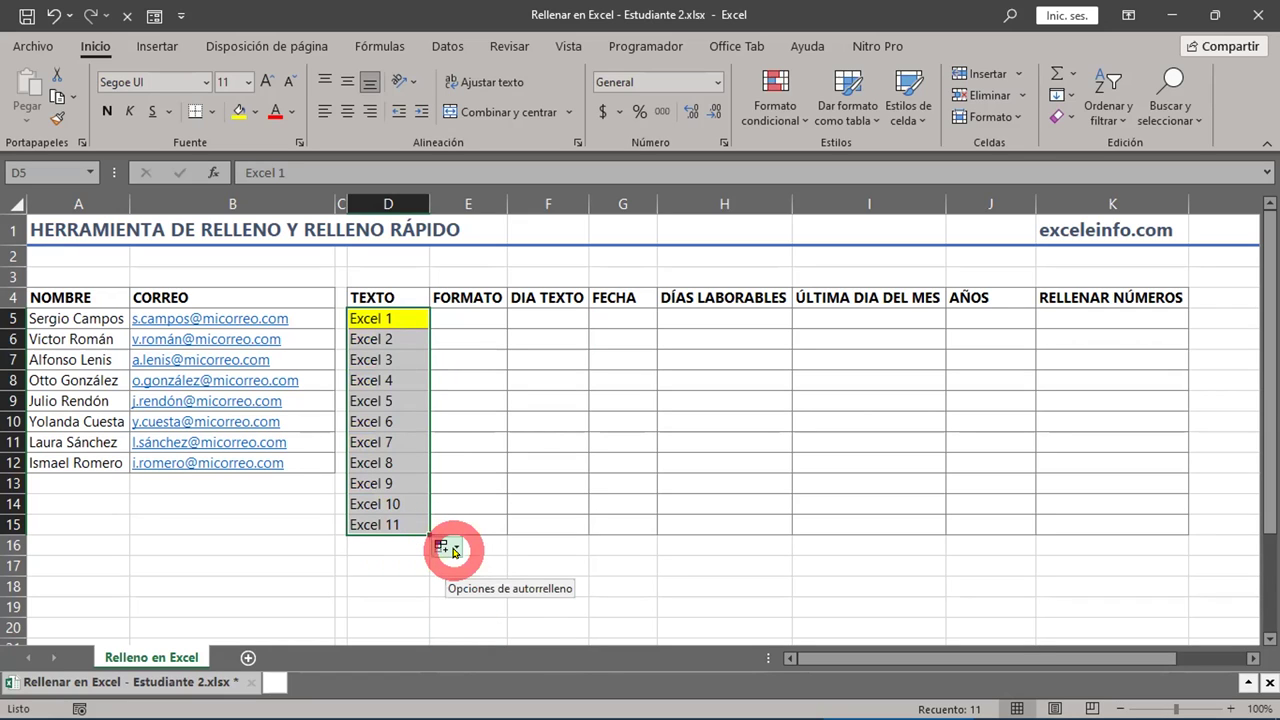
click(452, 549)
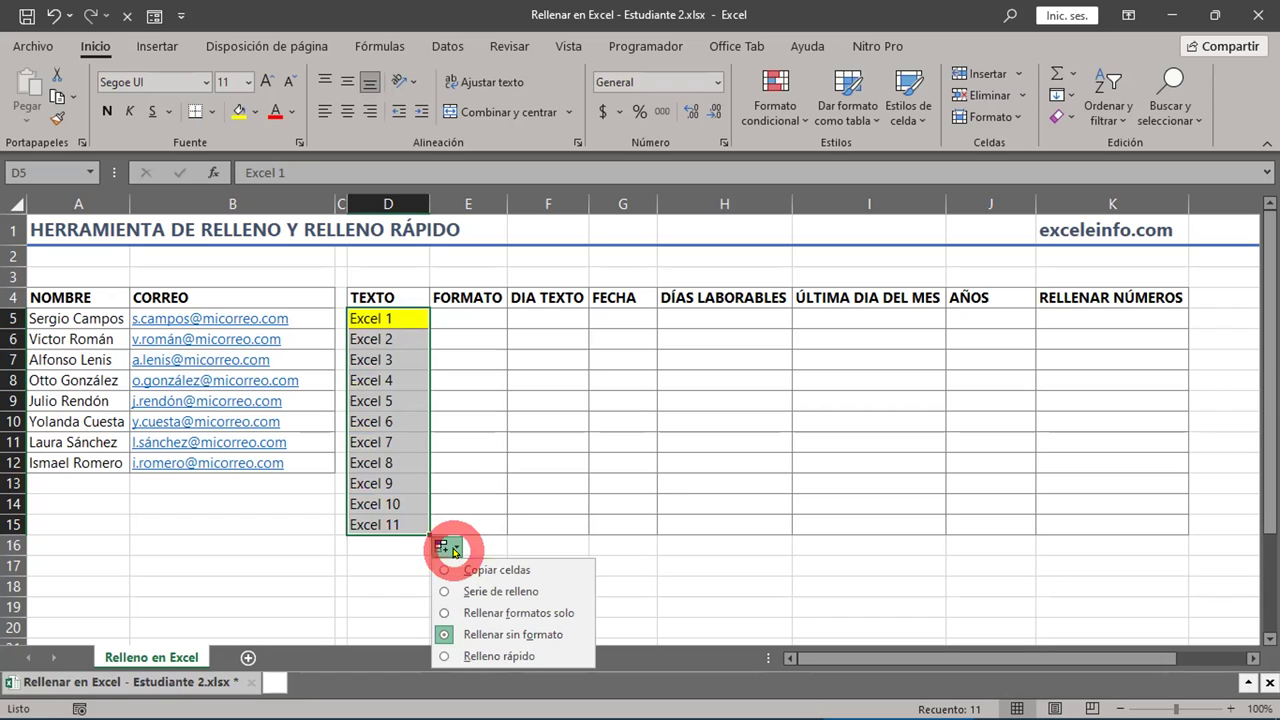
click(470, 317)
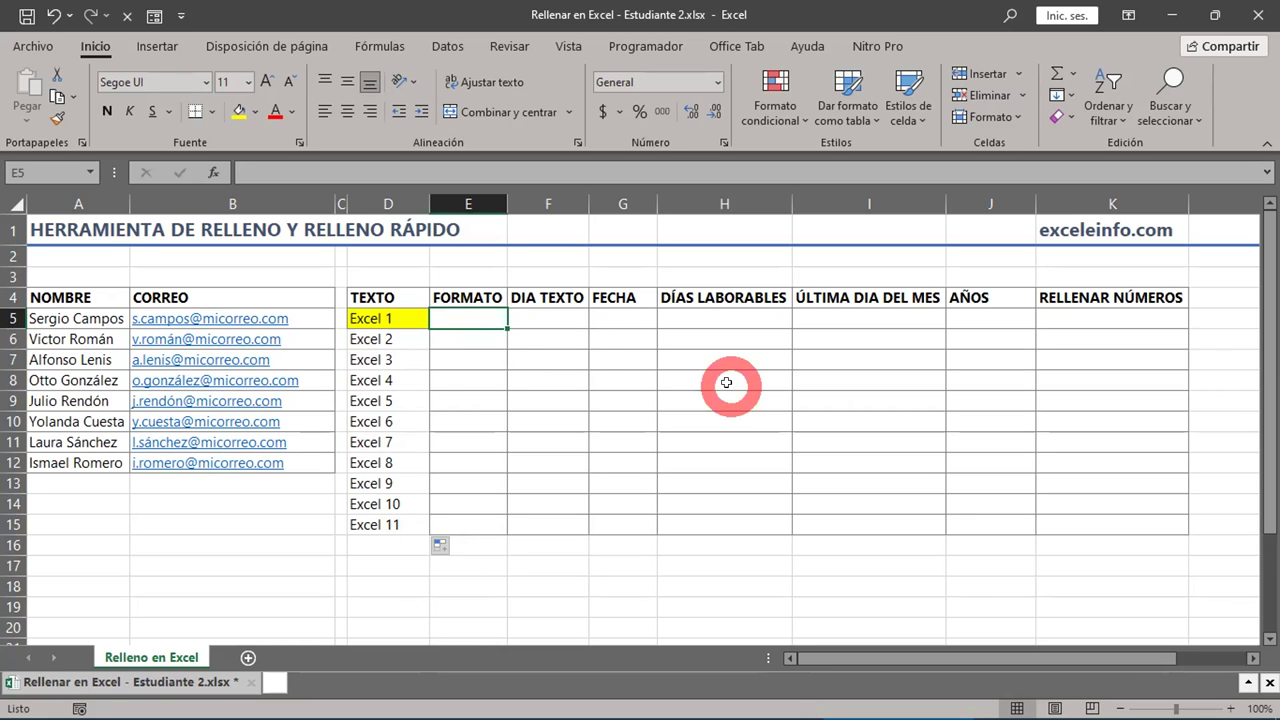
Step: Enter A in cell E5 and give it a yellow fill
text(A)
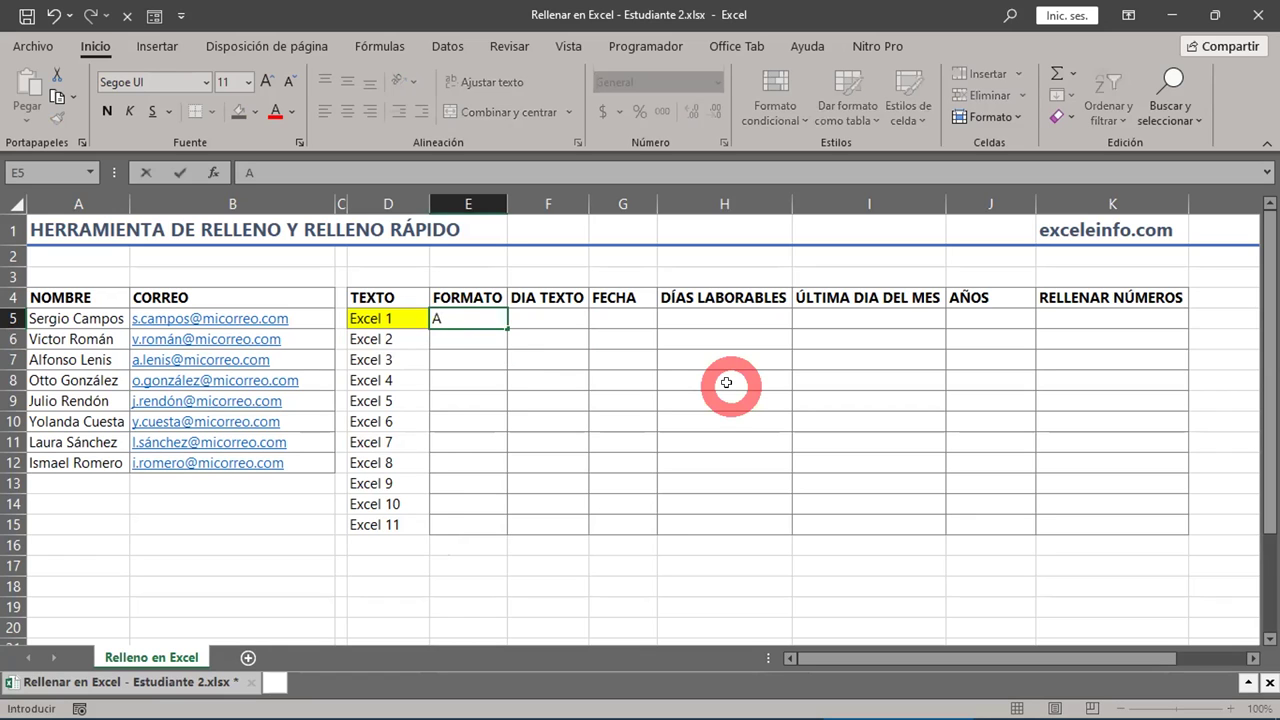
key(Return)
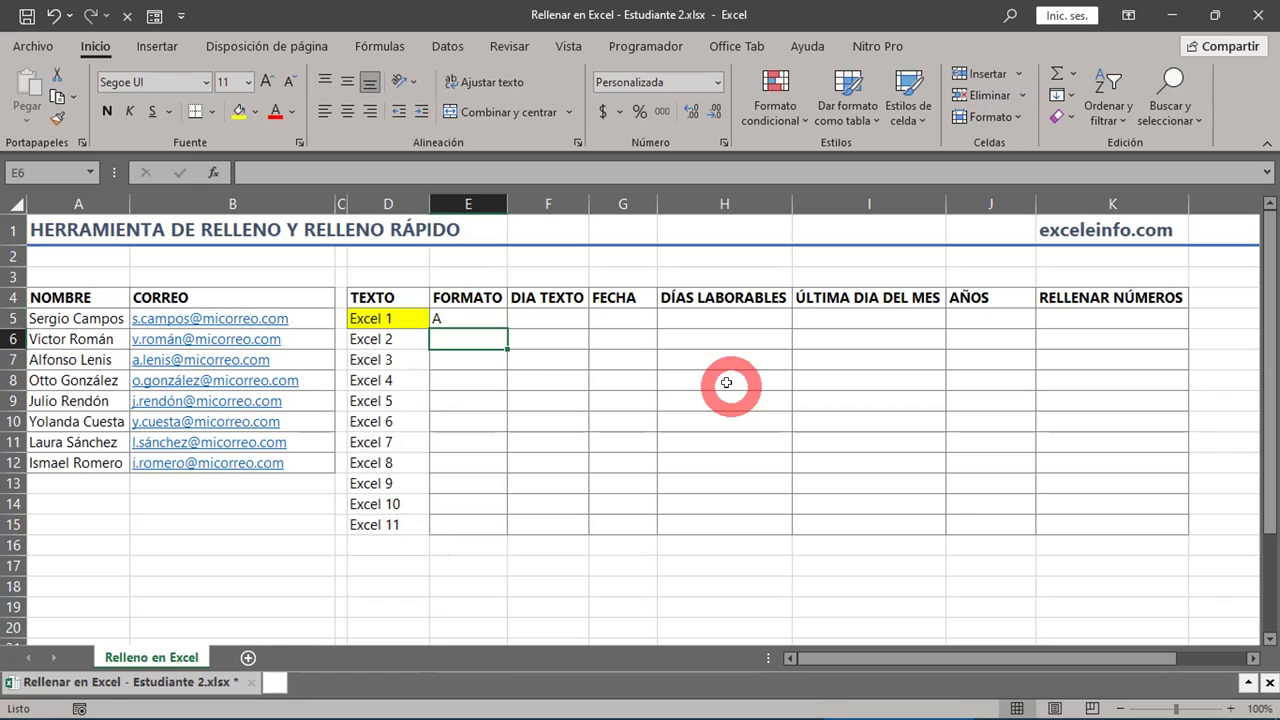
click(463, 316)
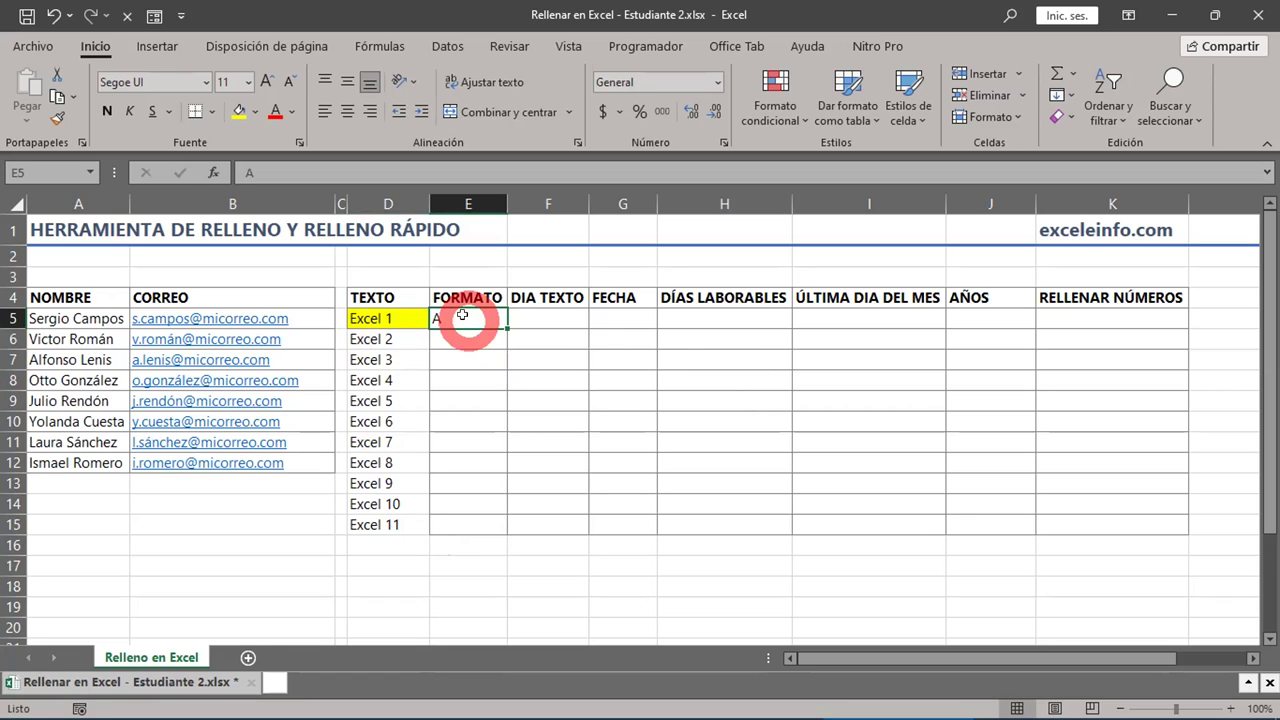
click(236, 112)
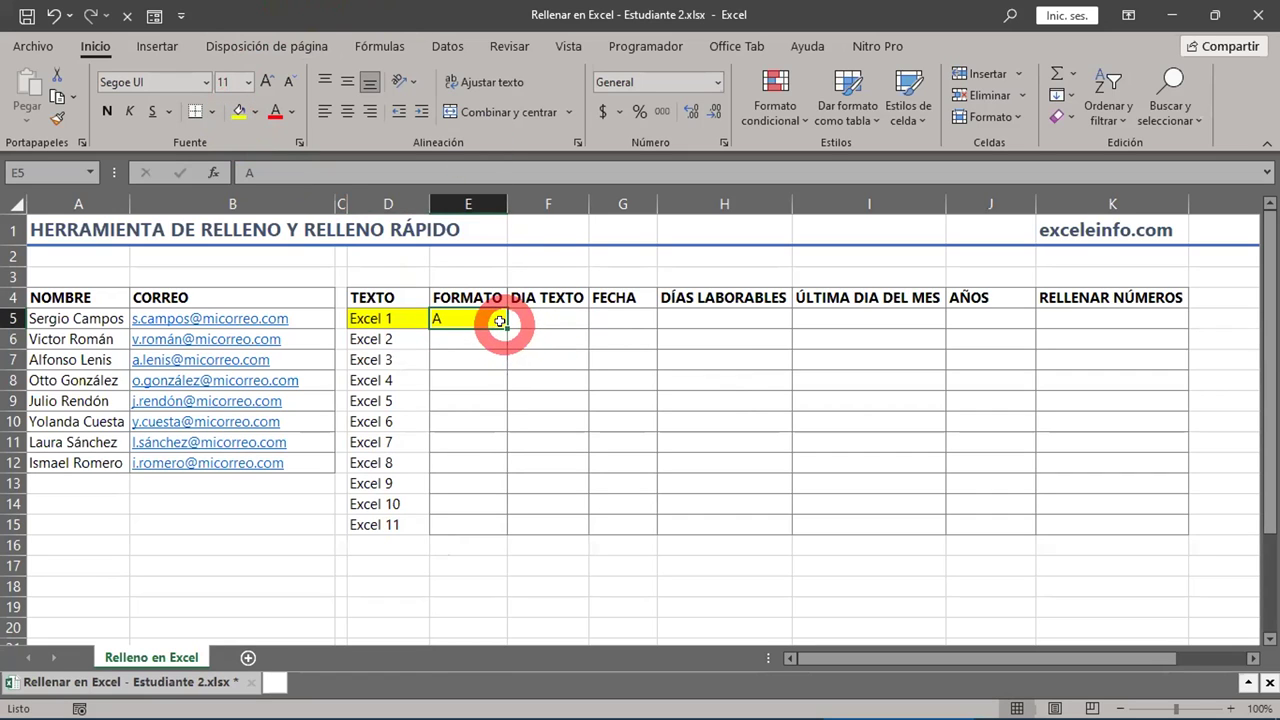
Step: Extend E5 down to E15 using Rellenar formatos solo for the yellow formatting
drag(502, 326, 502, 532)
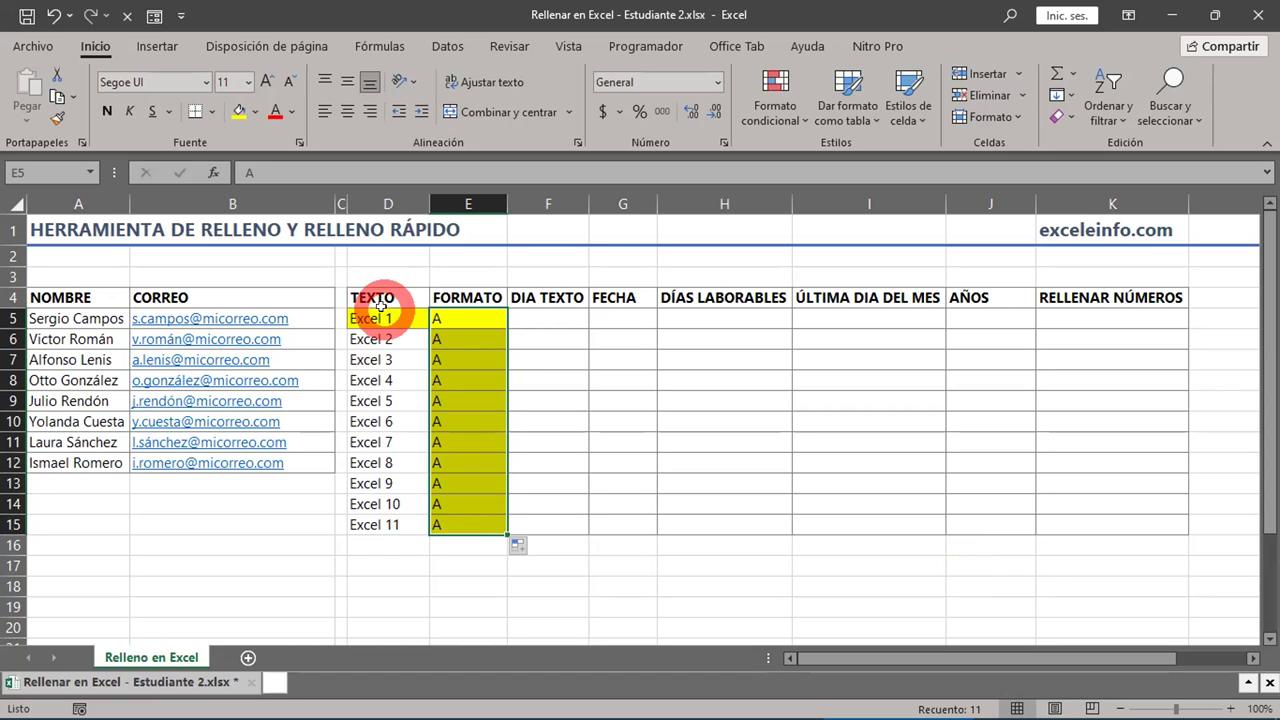
click(530, 547)
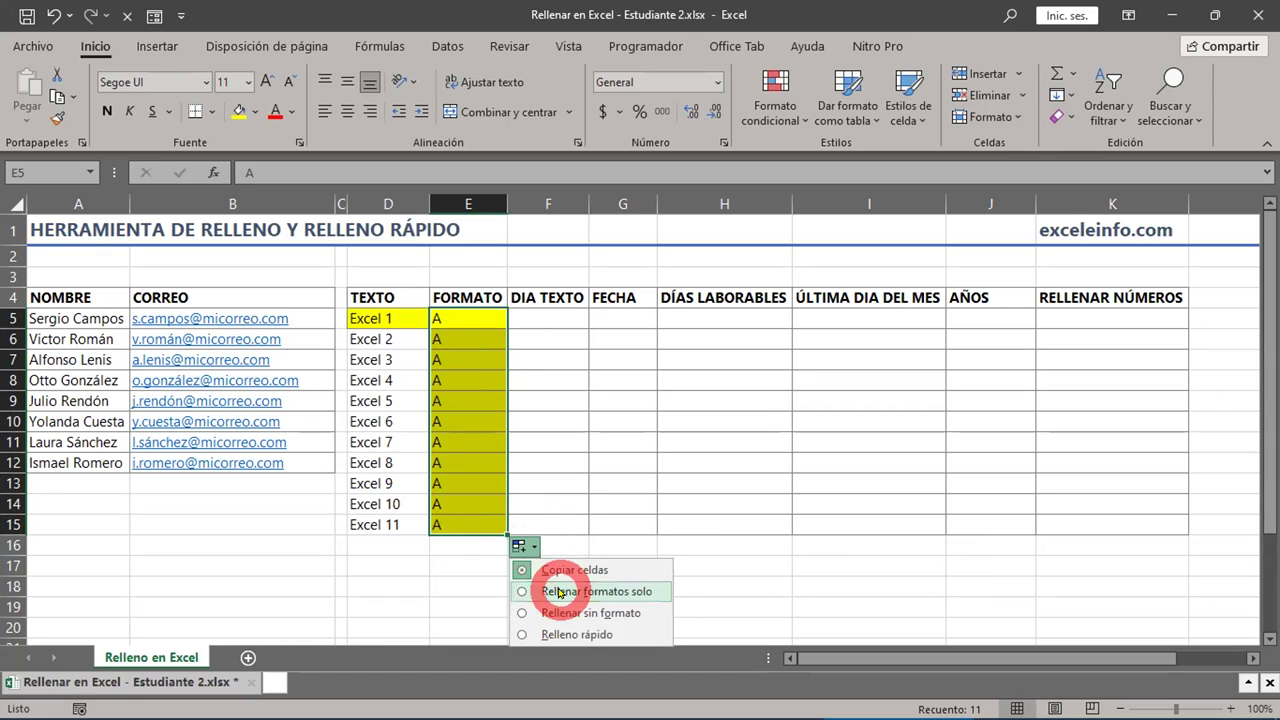
click(559, 592)
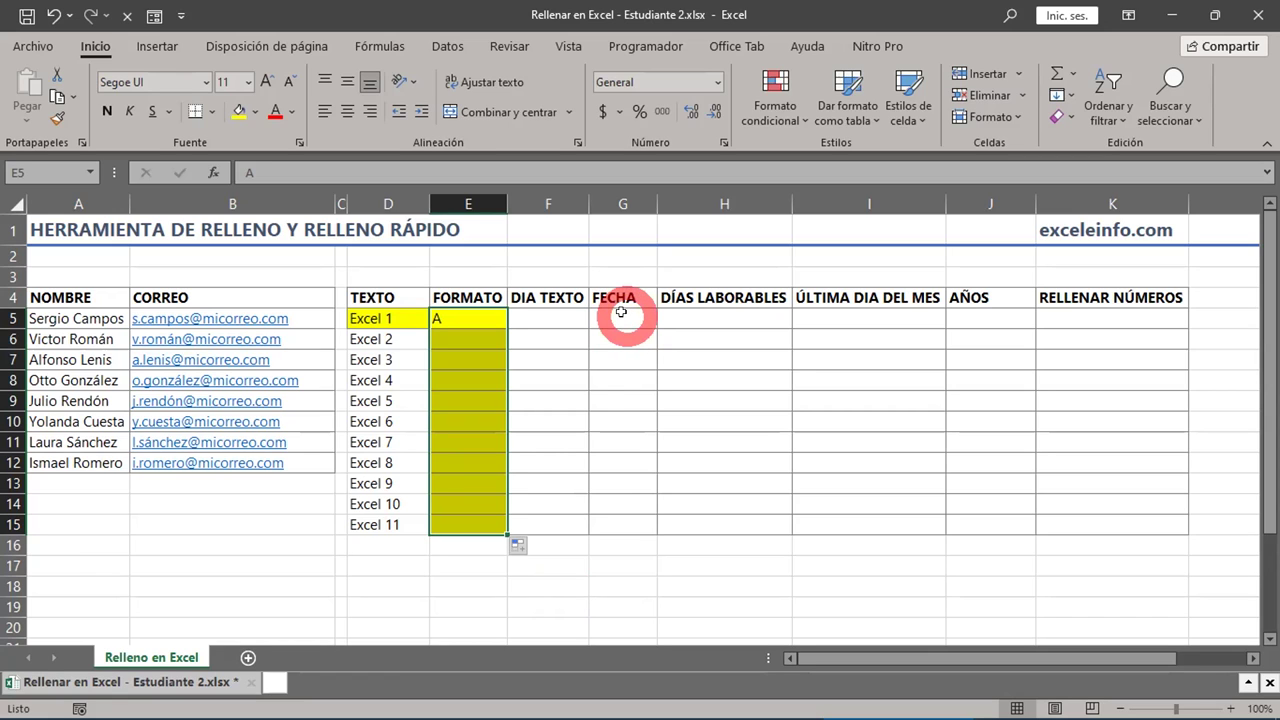
click(621, 312)
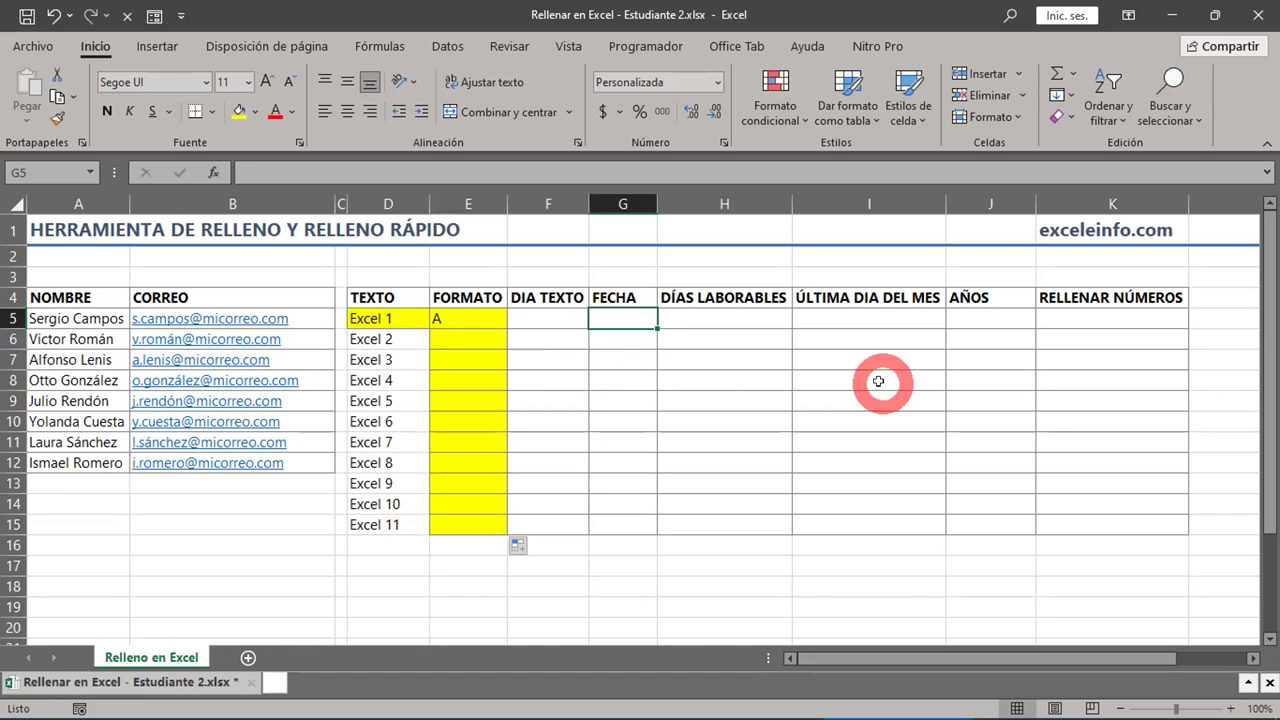
text(01/)
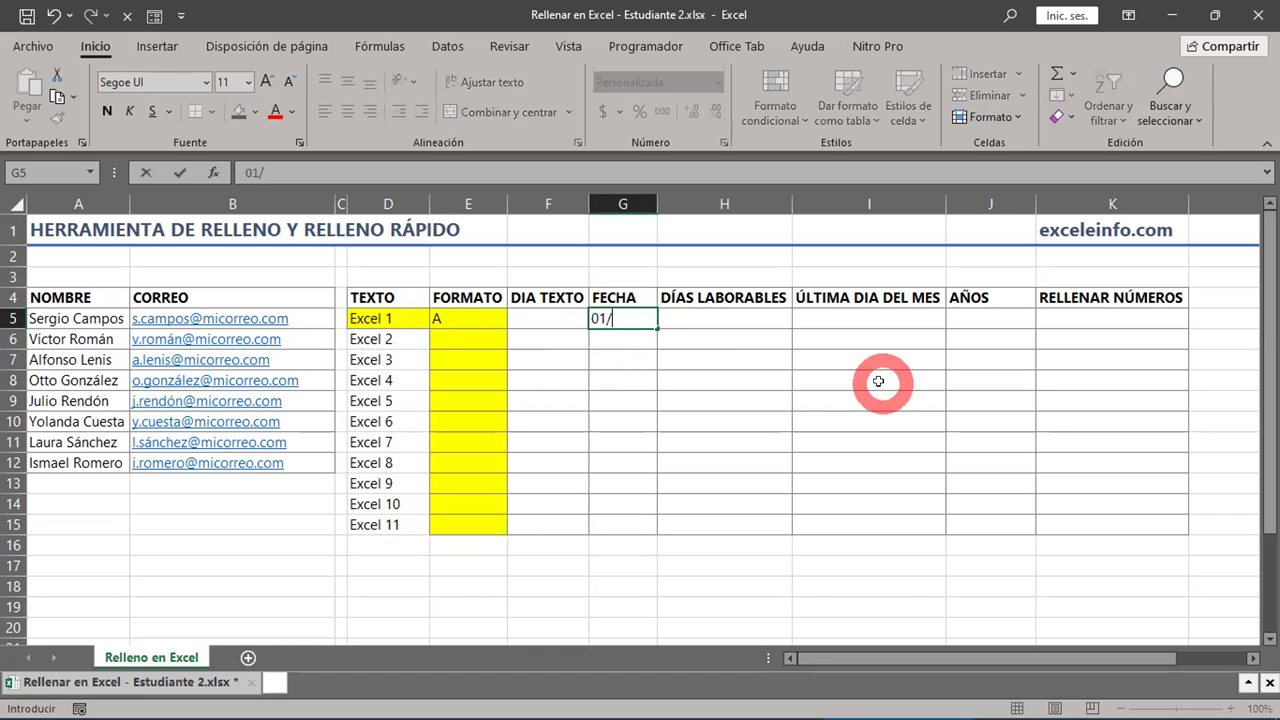
text(01)
key(Return)
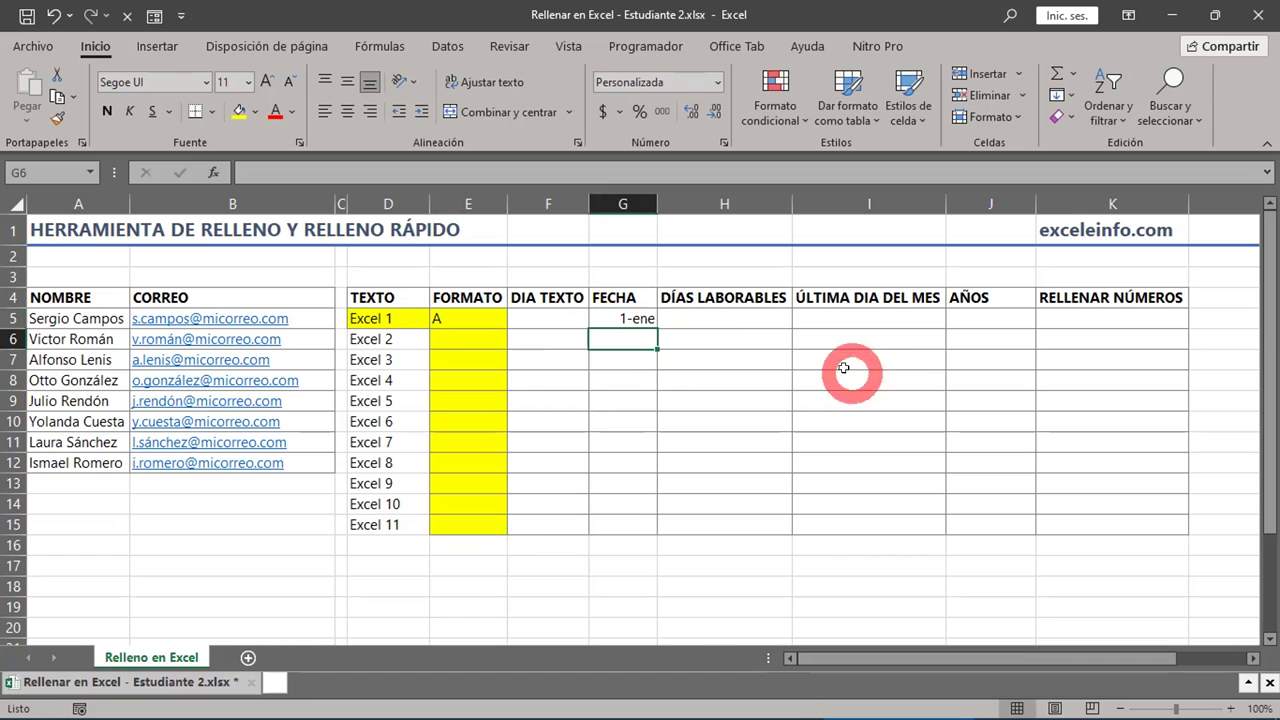
click(638, 313)
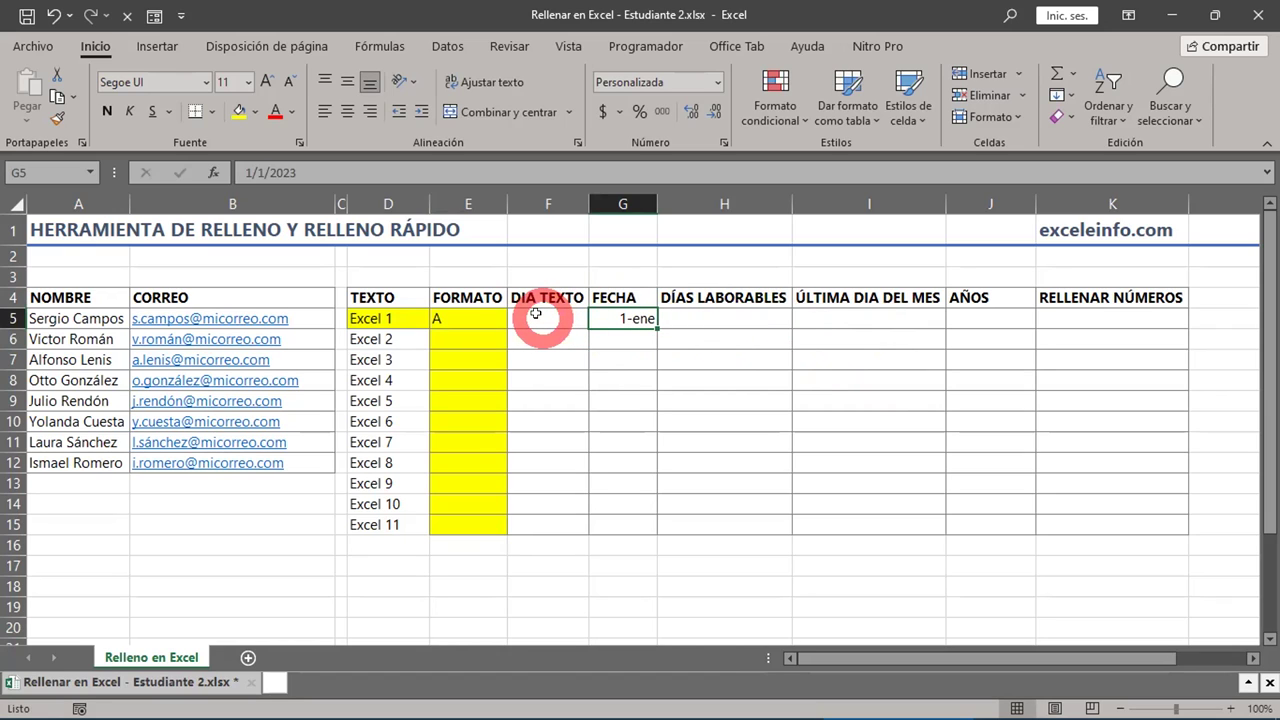
click(536, 314)
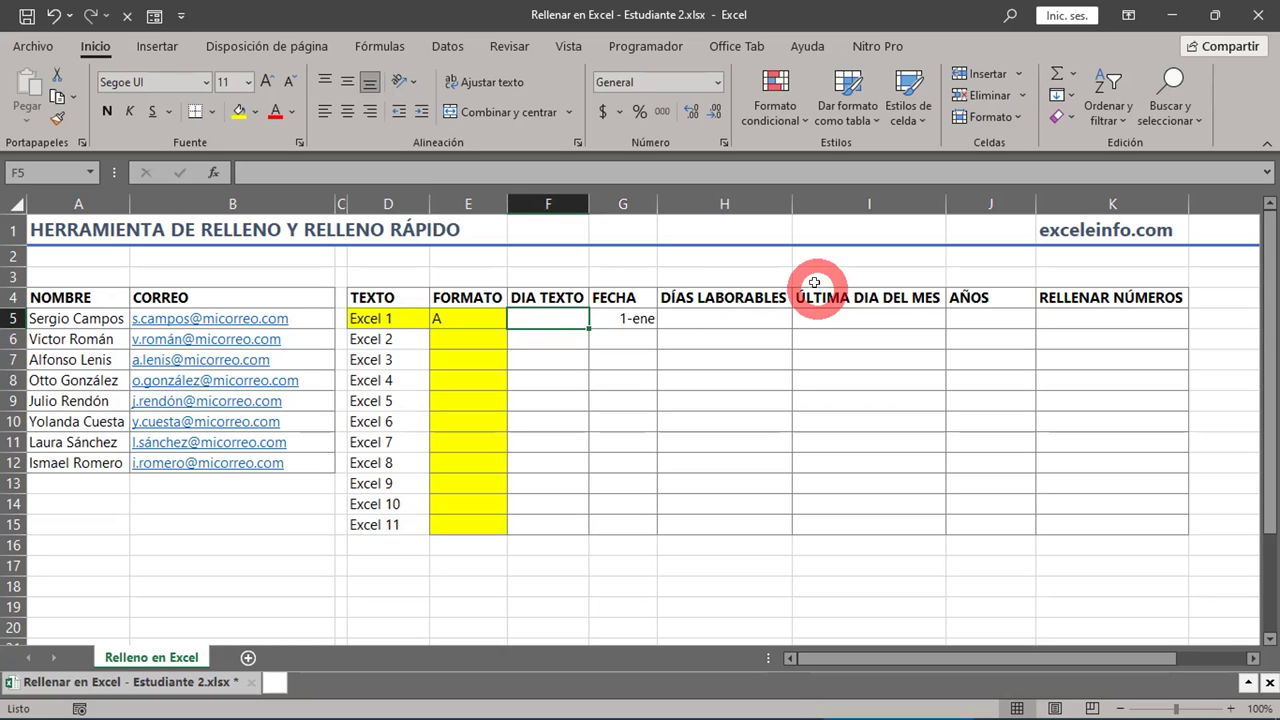
Step: Enter =TEXTO(G5;"dddd") in F5 so it shows the weekday name domingo
text(=)
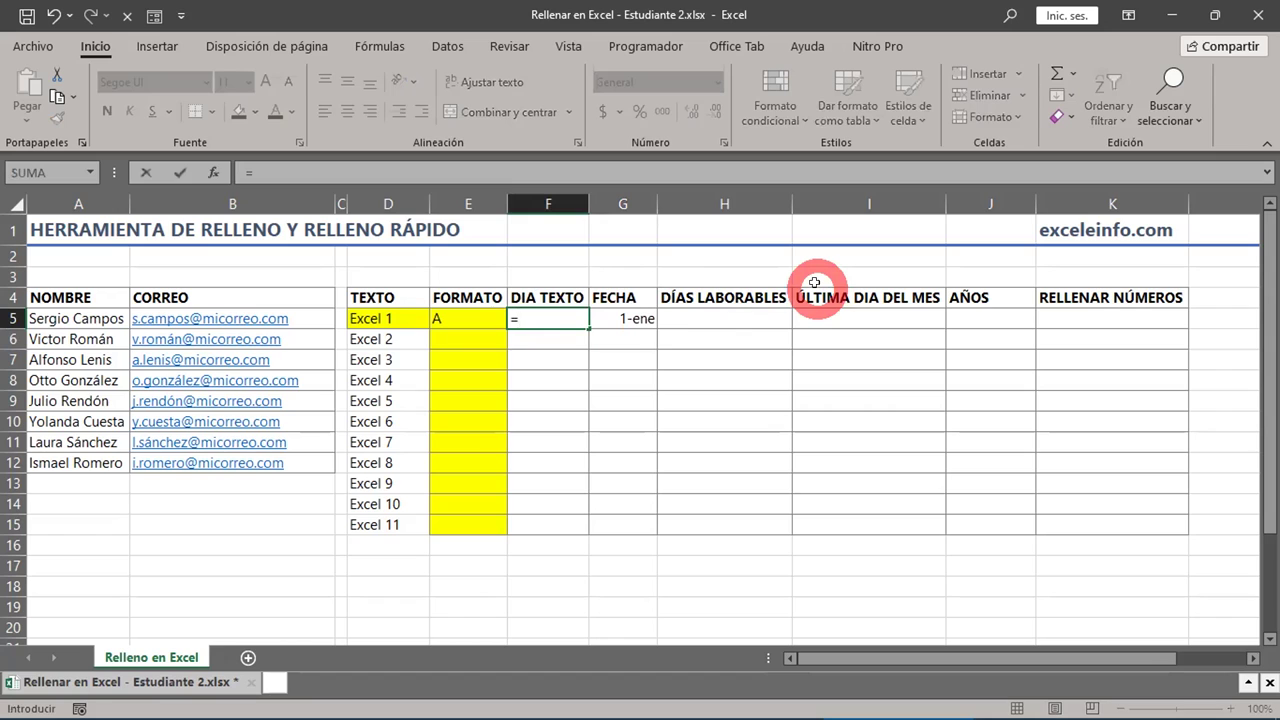
text(TEXTO)
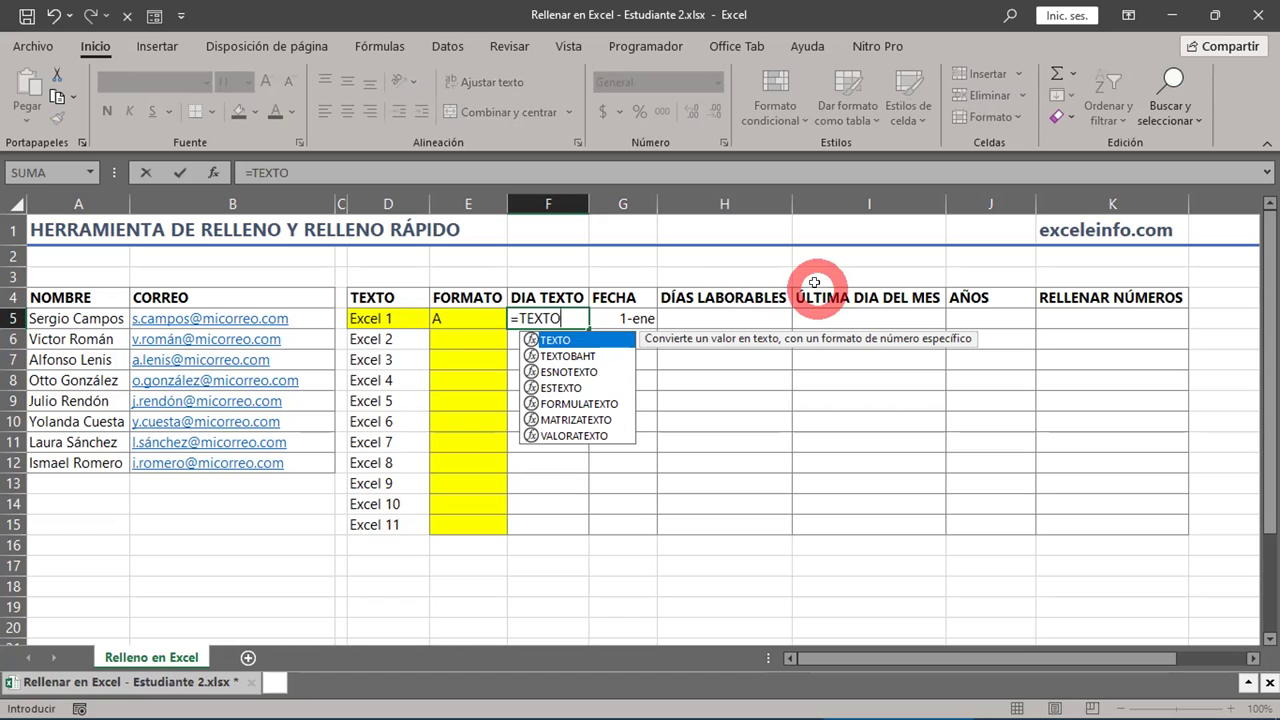
text(()
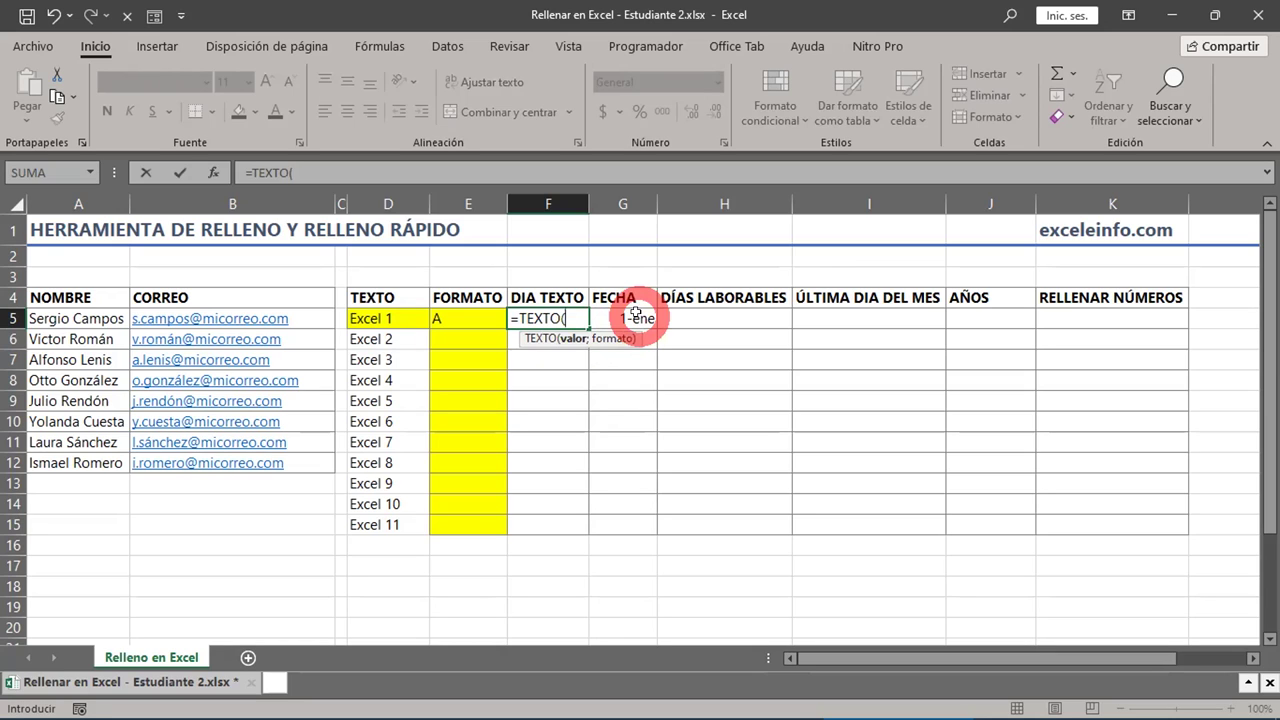
click(636, 313)
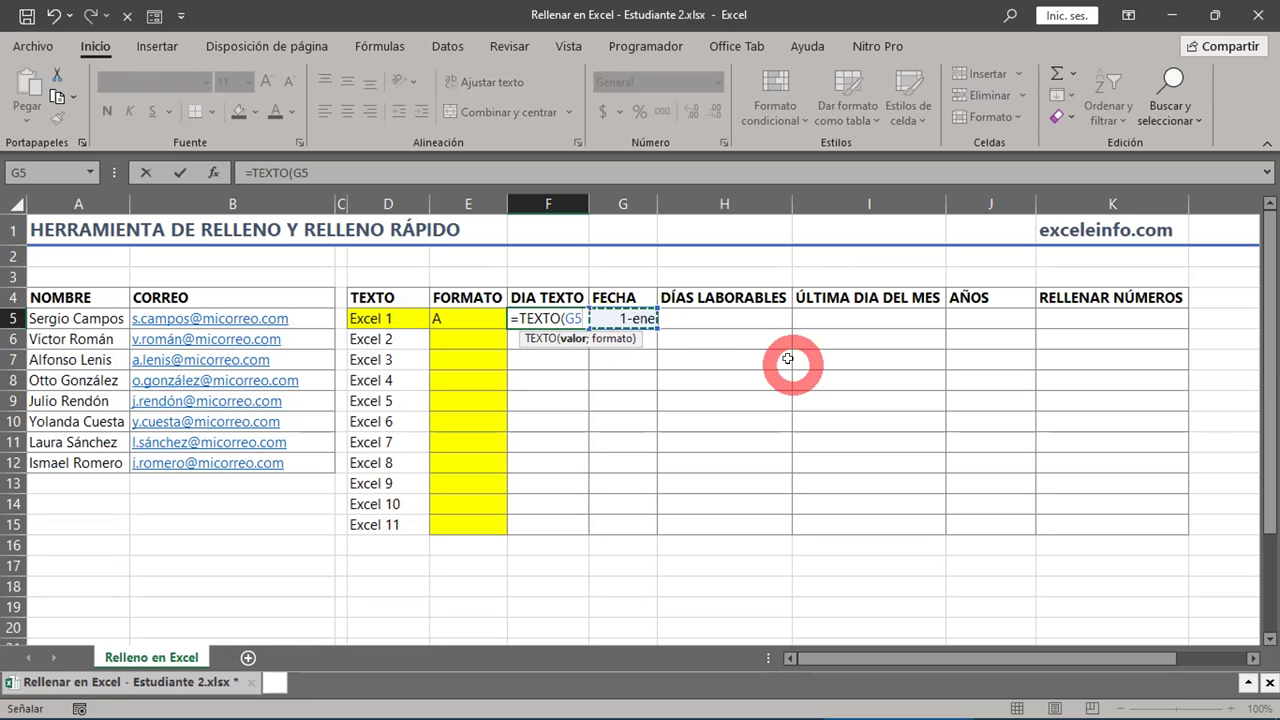
text(;)
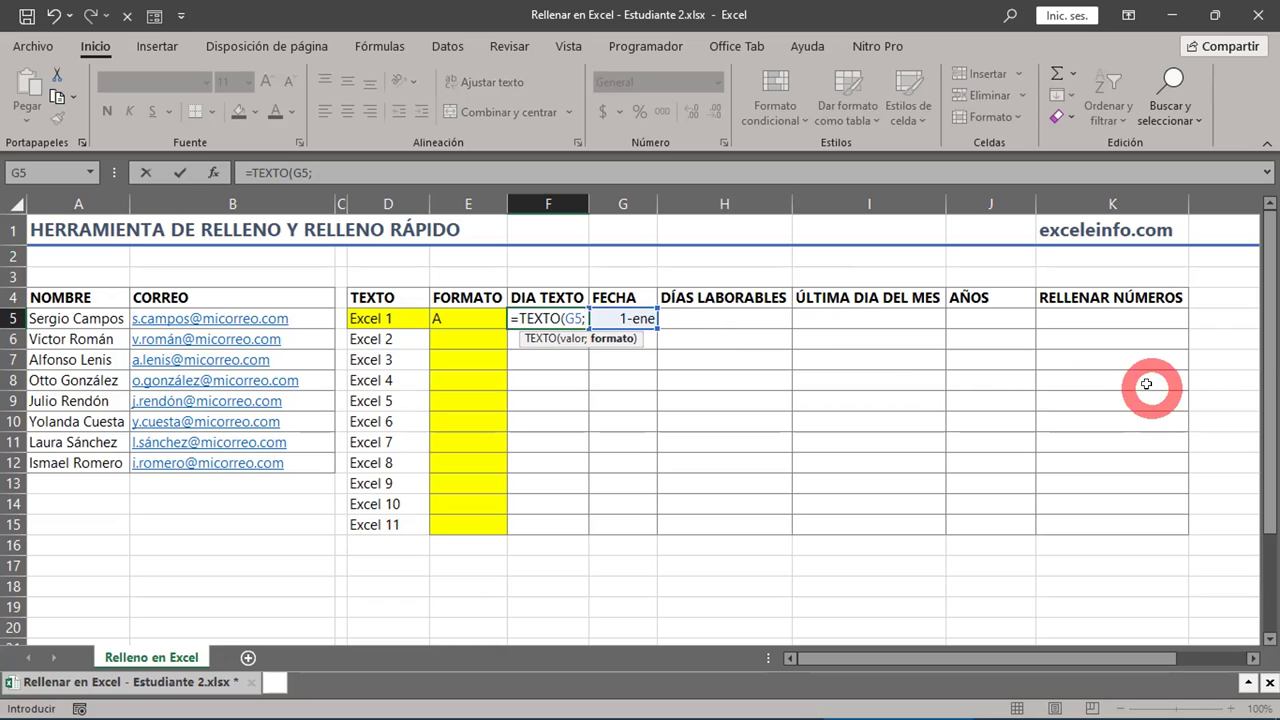
text(")
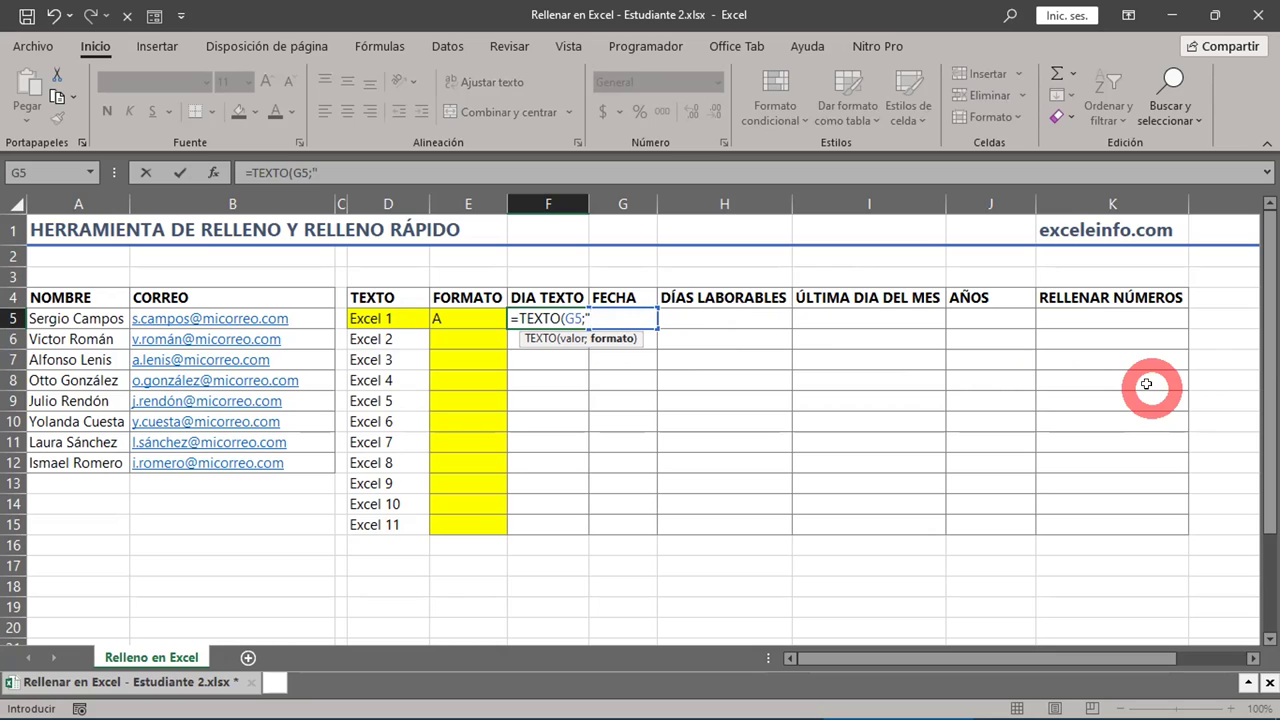
text(dddd)
text())
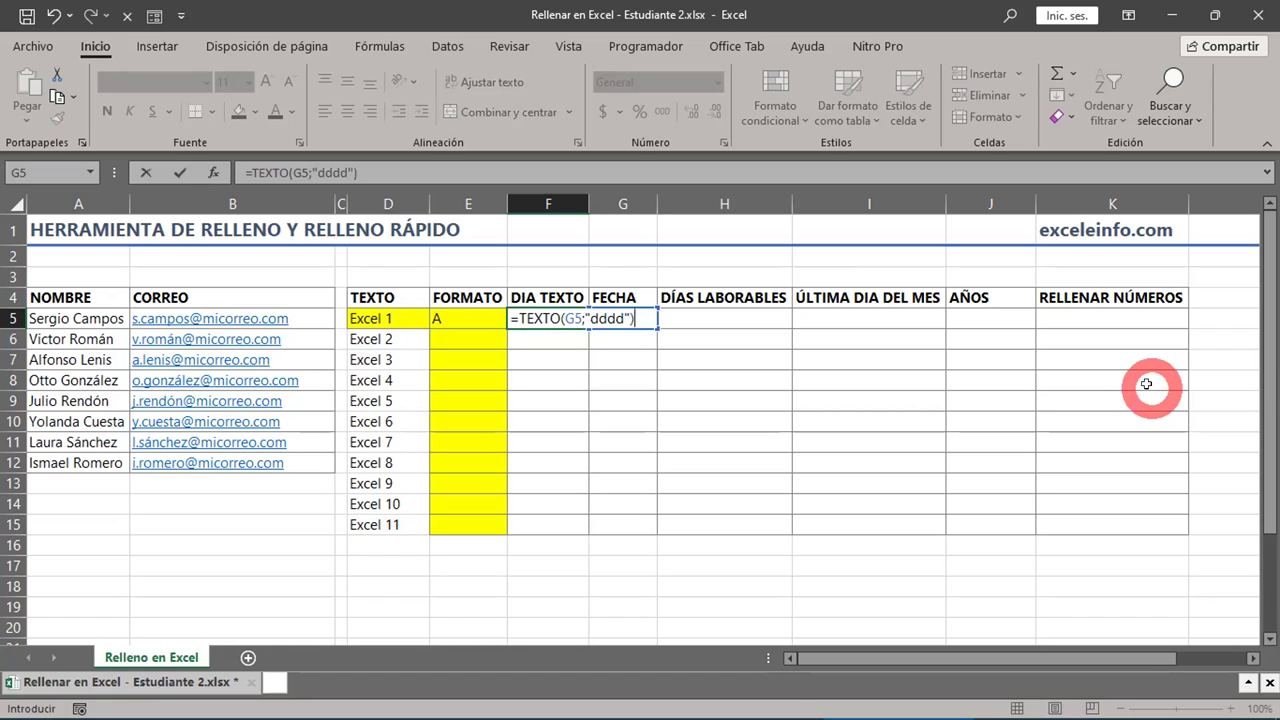
key(Return)
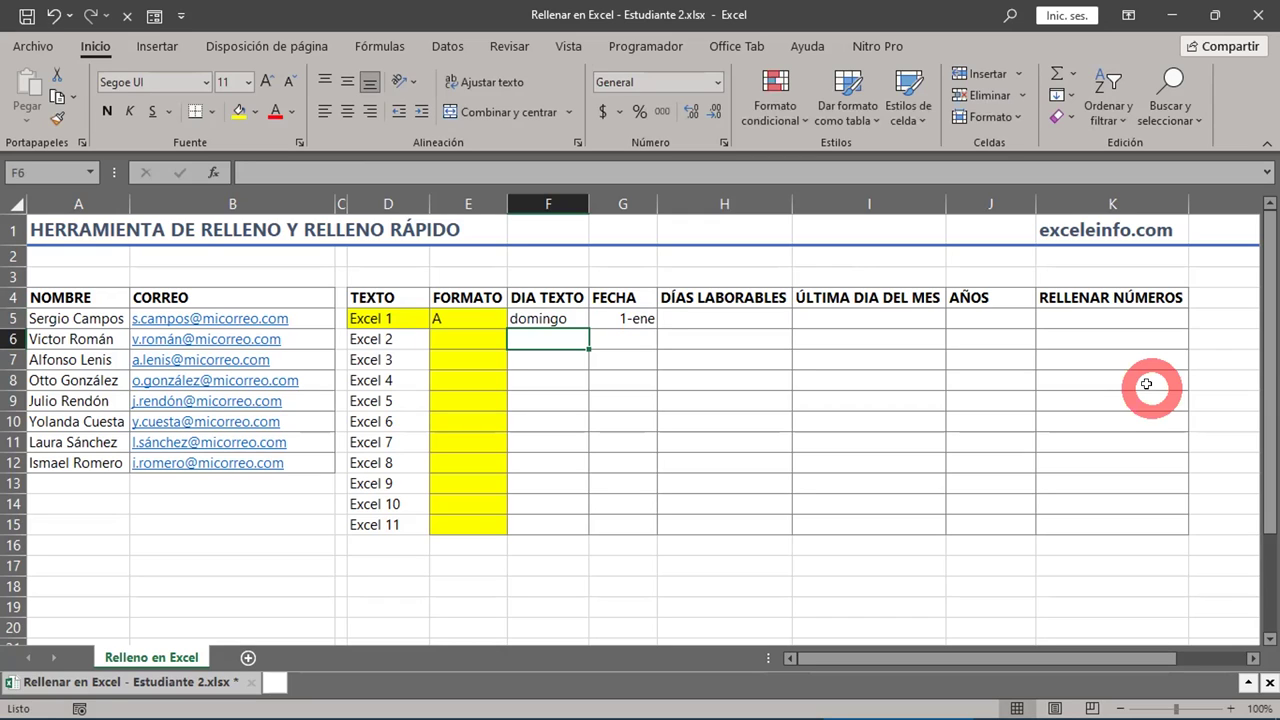
click(551, 320)
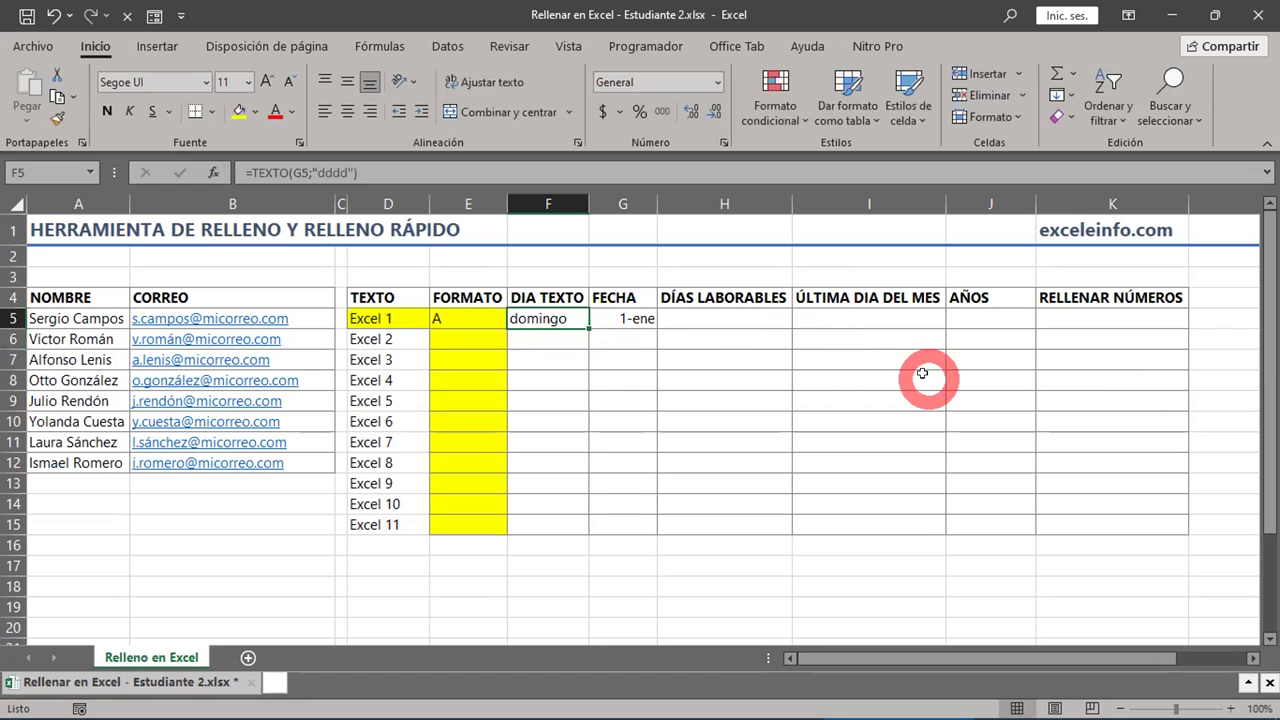
click(622, 316)
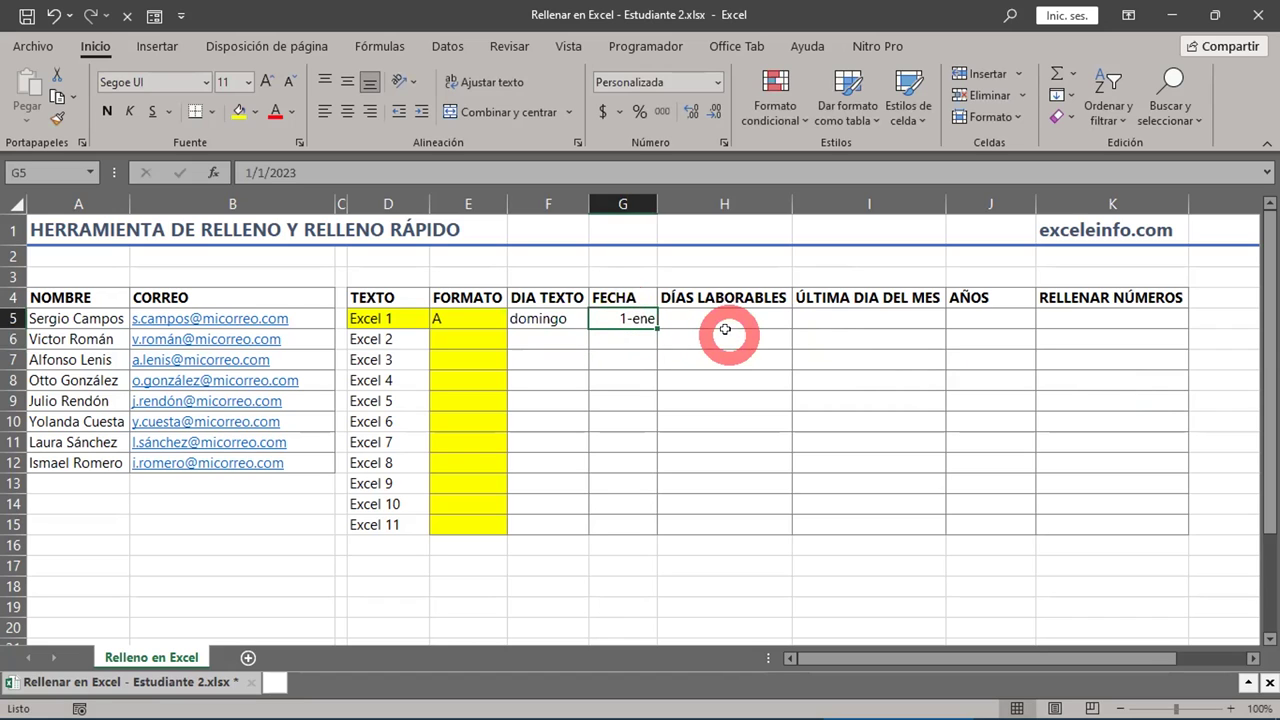
double_click(626, 317)
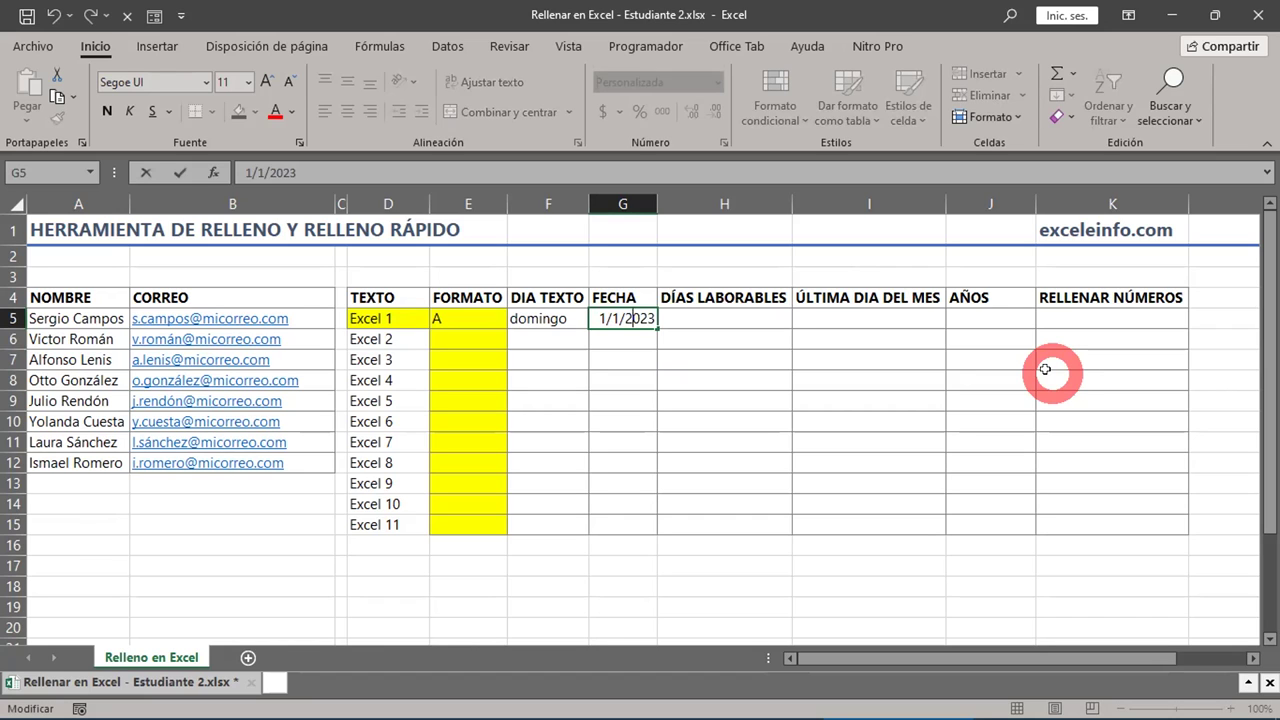
click(1045, 370)
click(549, 318)
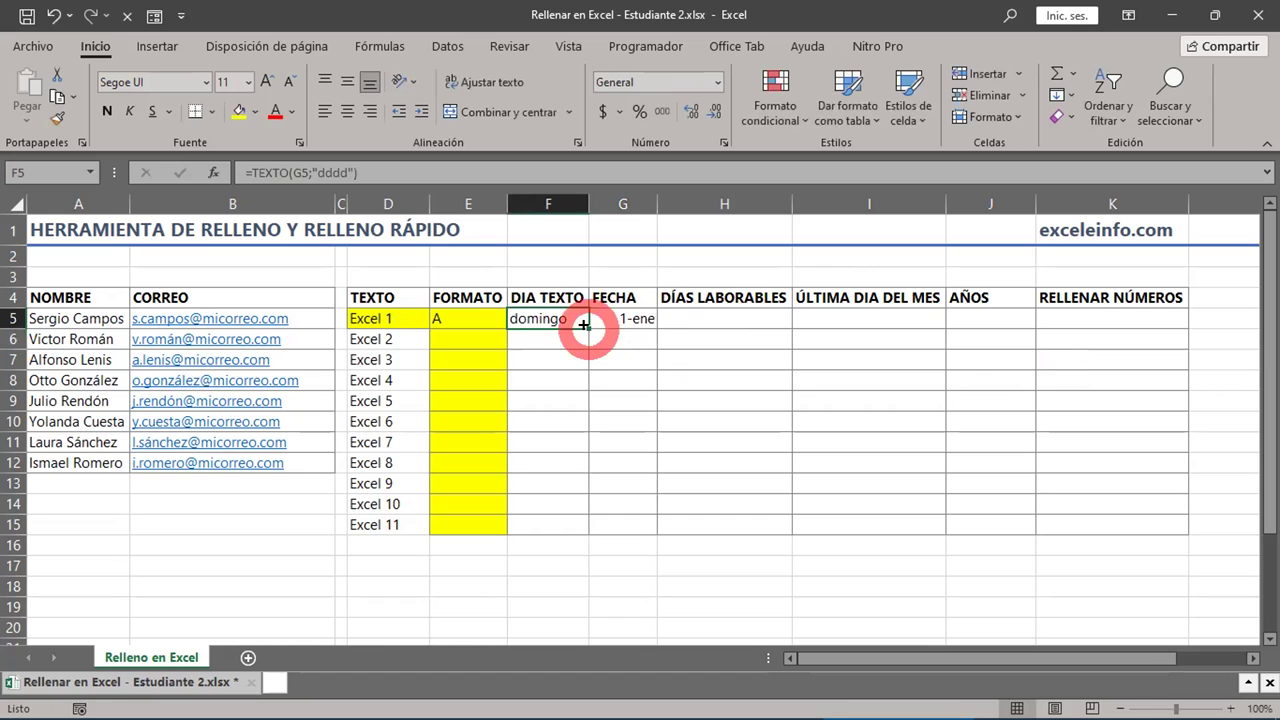
Step: Copy F5's weekday formula down to F15 and extend G5's dates to 11-ene in G15
drag(584, 325, 589, 528)
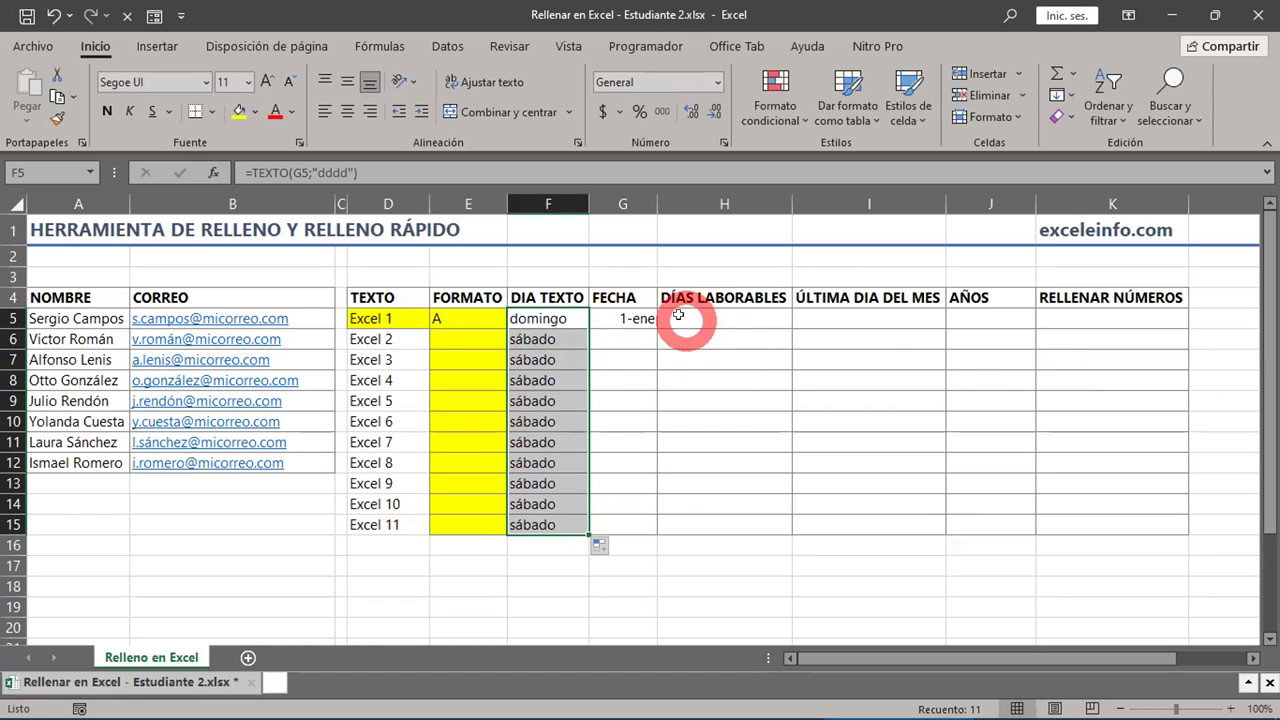
click(640, 338)
drag(657, 340, 627, 514)
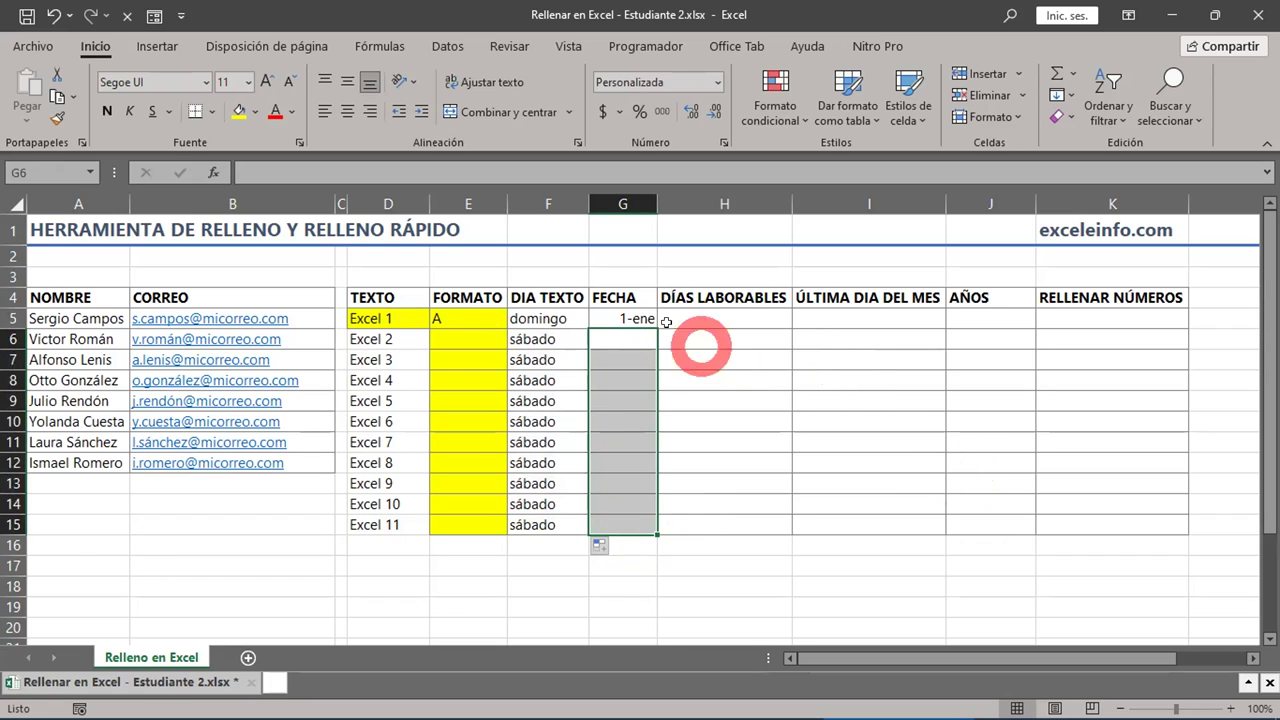
click(627, 317)
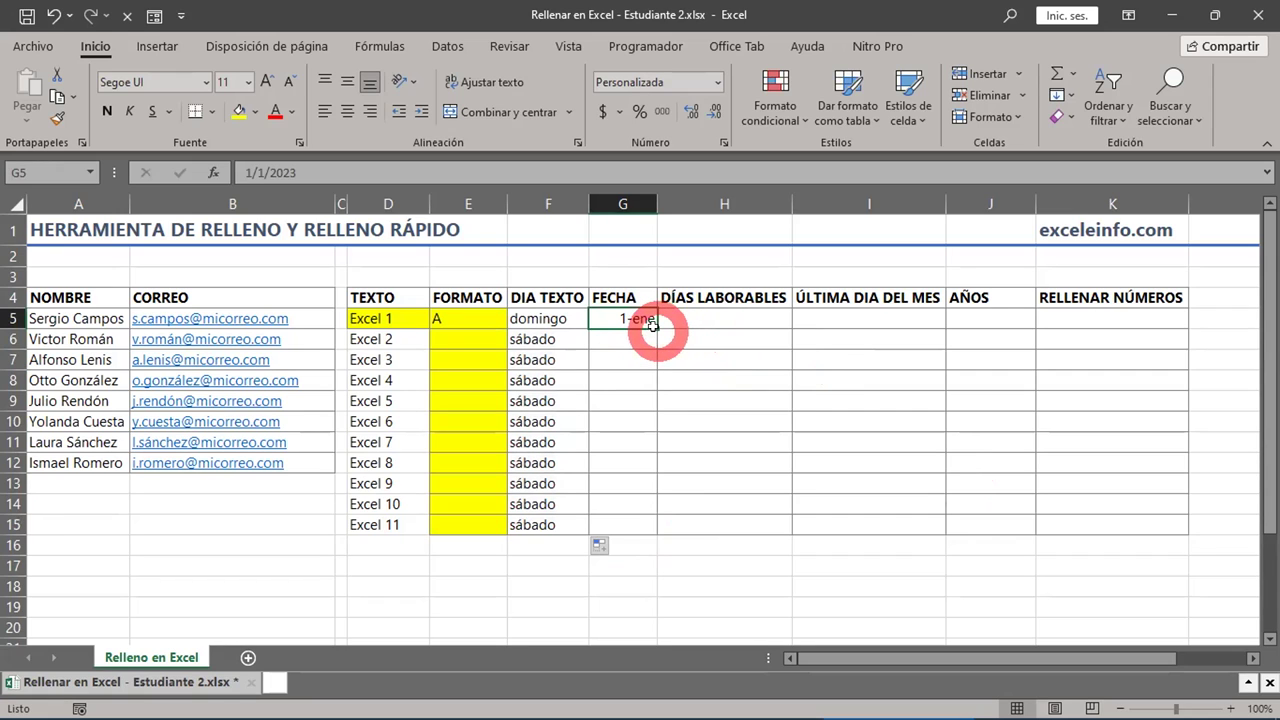
drag(655, 324, 648, 522)
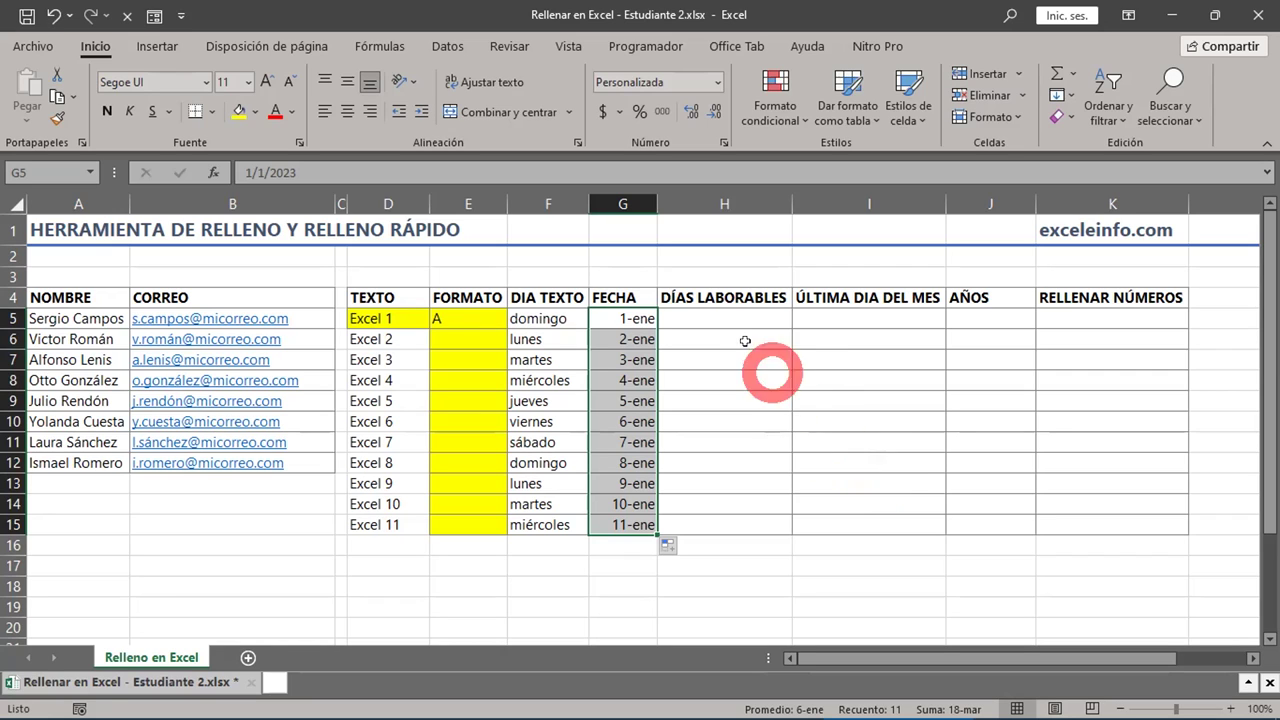
click(727, 312)
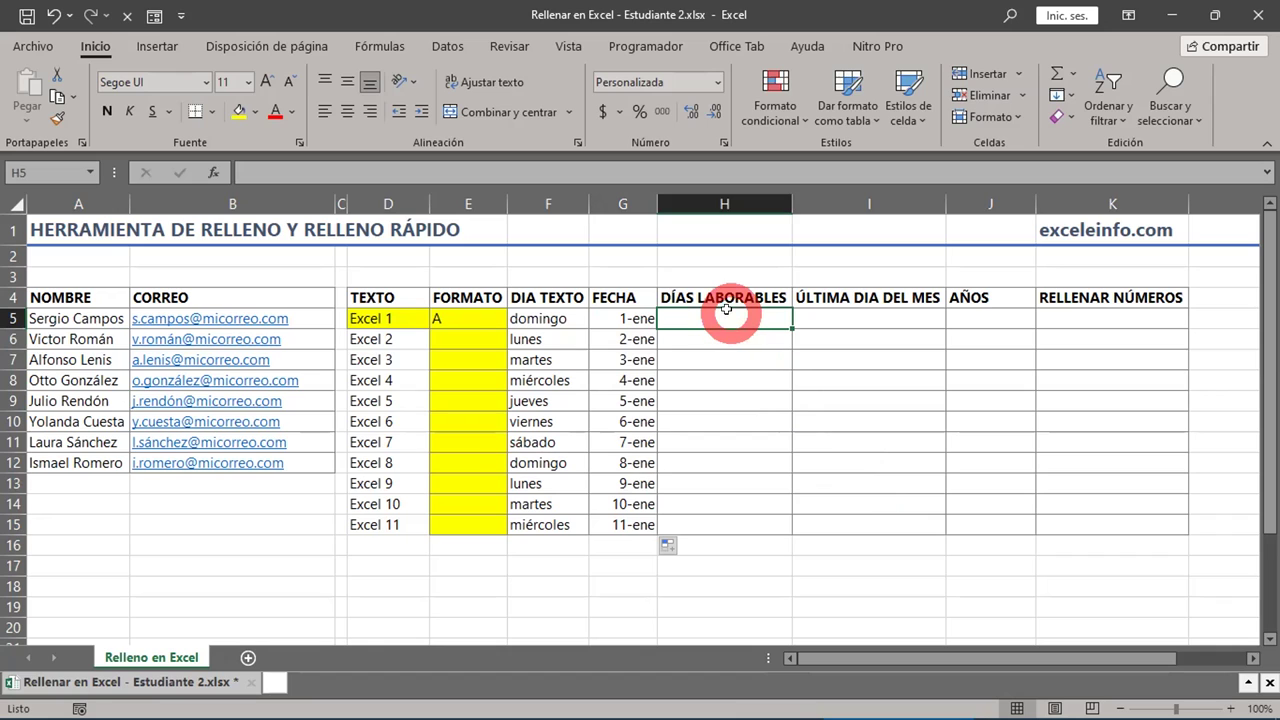
Step: Enter 01/01 in H5 and fill a daily date series down to 11-ene in H15
text(0)
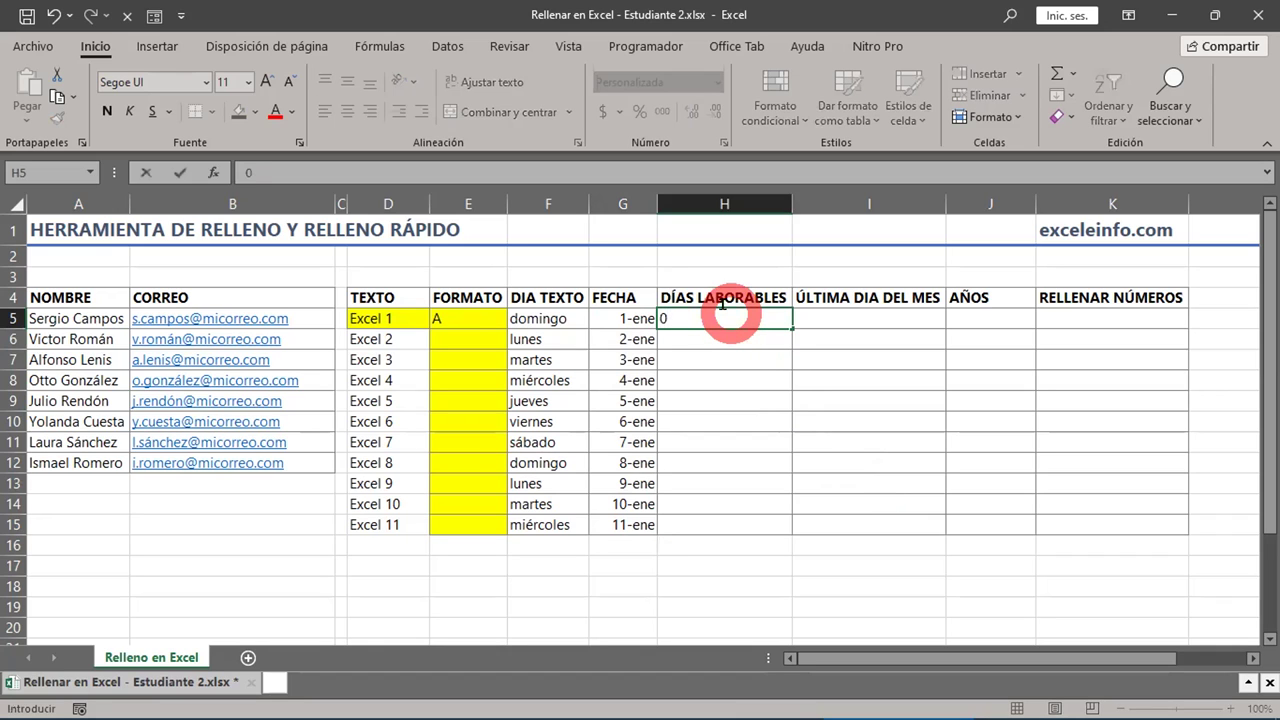
text(1/01)
key(Return)
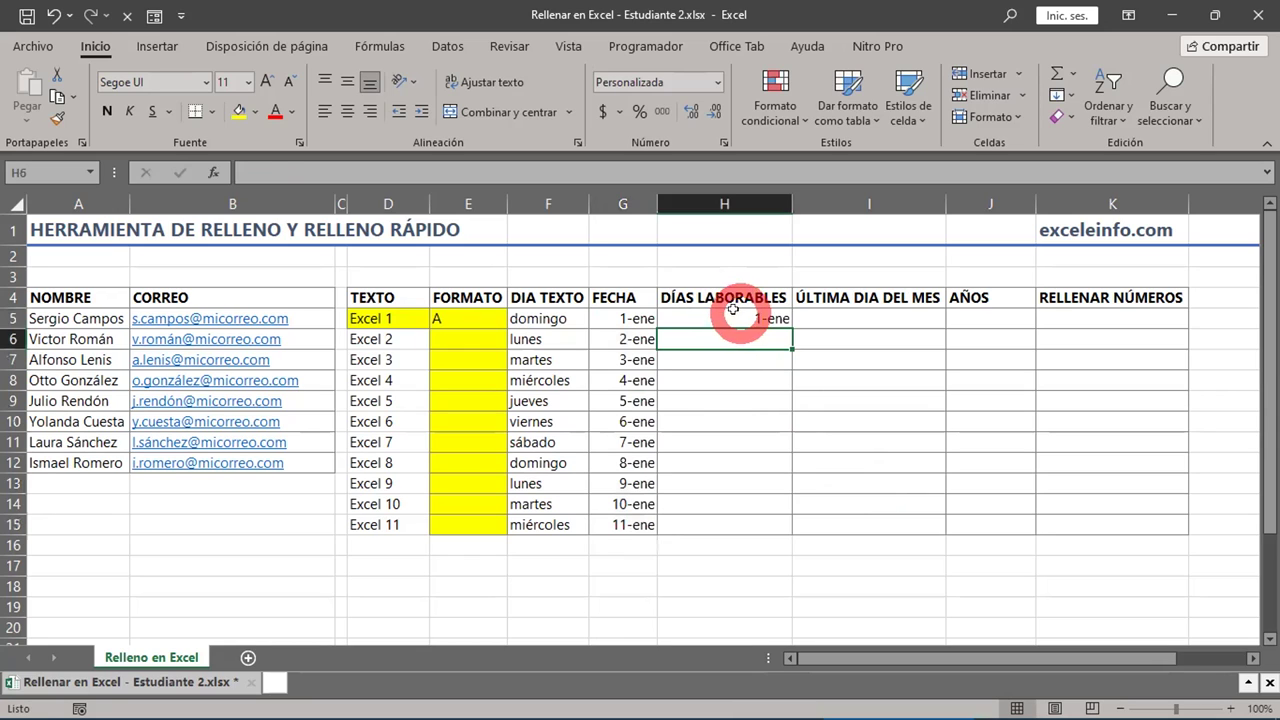
click(740, 316)
drag(790, 324, 772, 527)
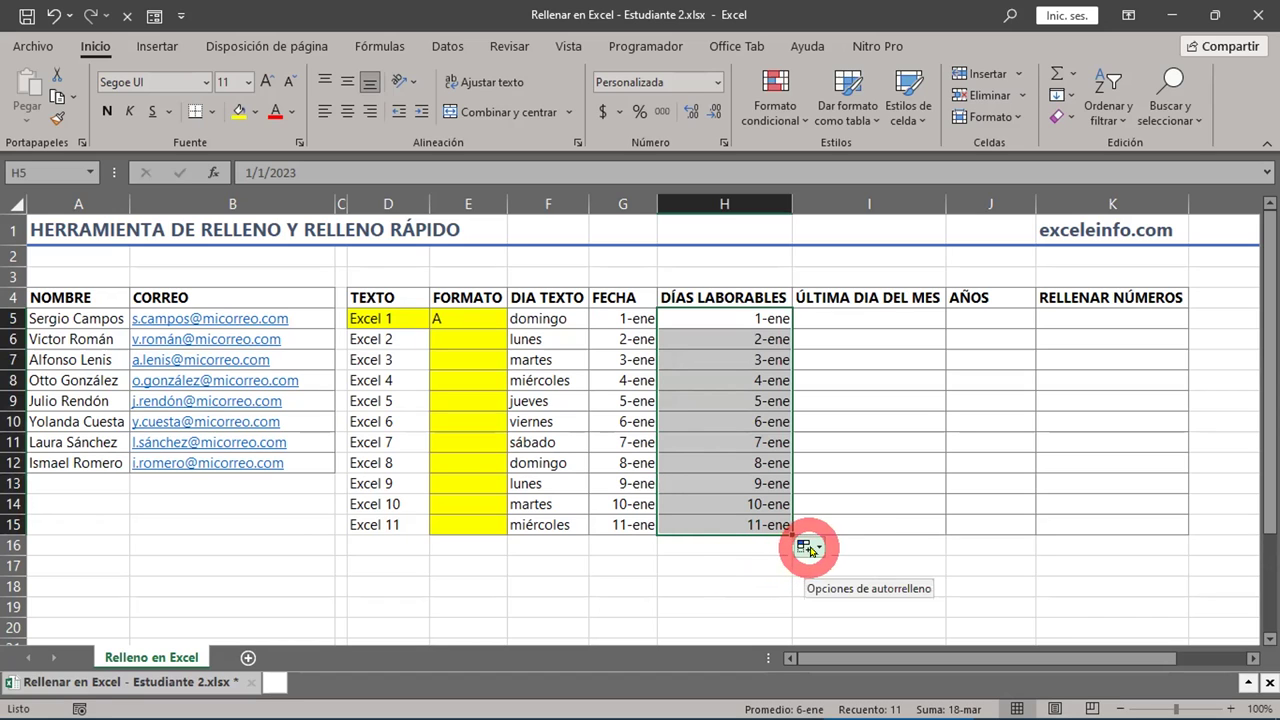
Step: Change the H5:H15 fill to Rellenar días laborables de la semana, running 1-ene to 13-ene
click(807, 549)
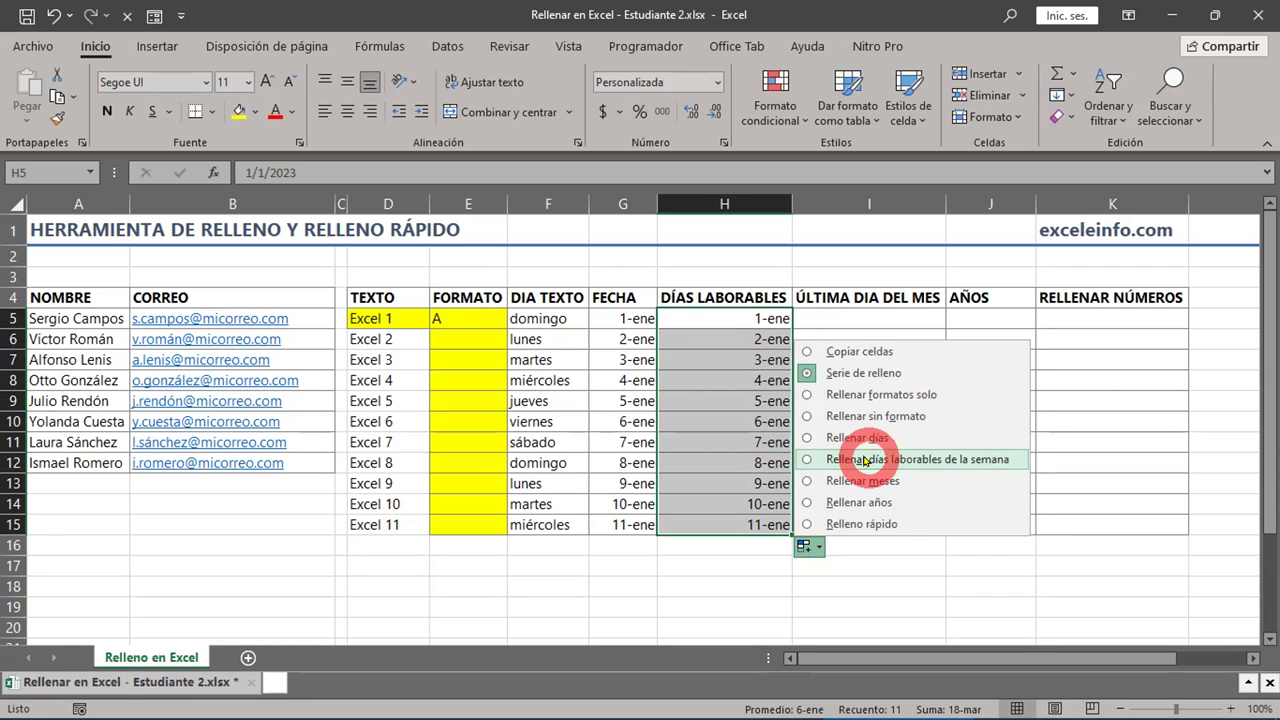
click(866, 461)
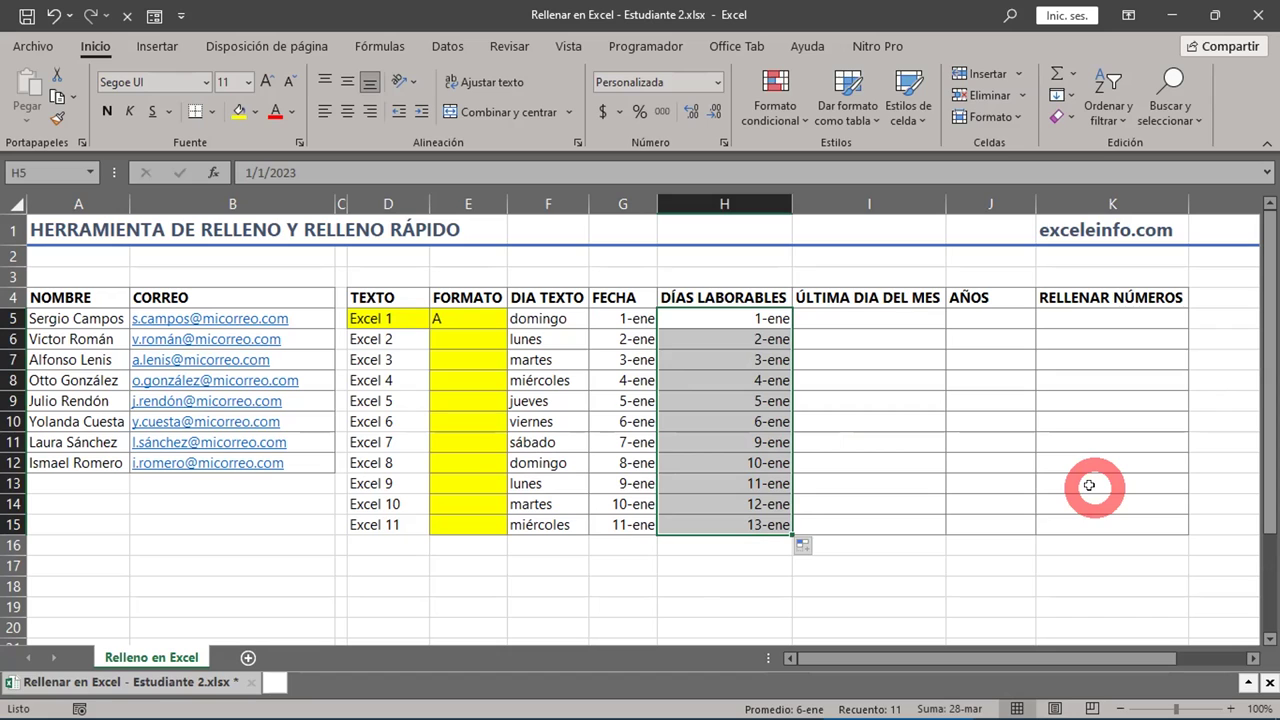
click(864, 316)
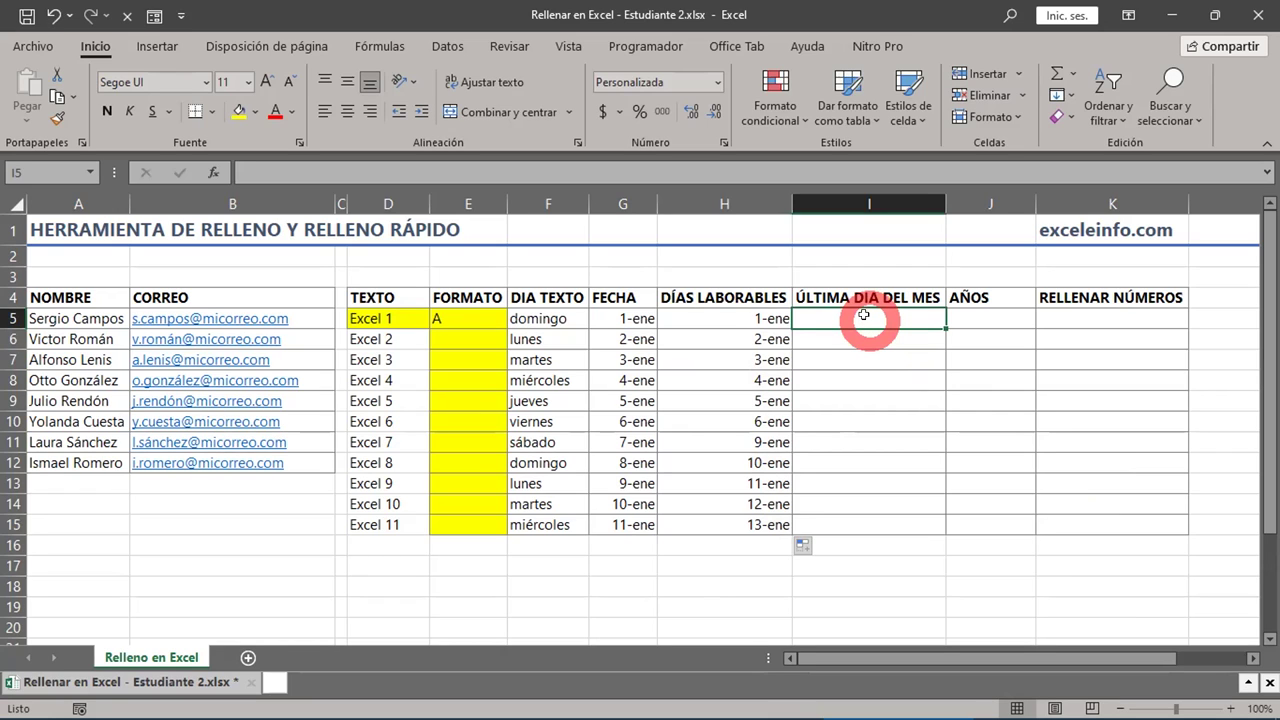
Step: Enter 31/01 in I5 so the column starts at 31-ene
text(1)
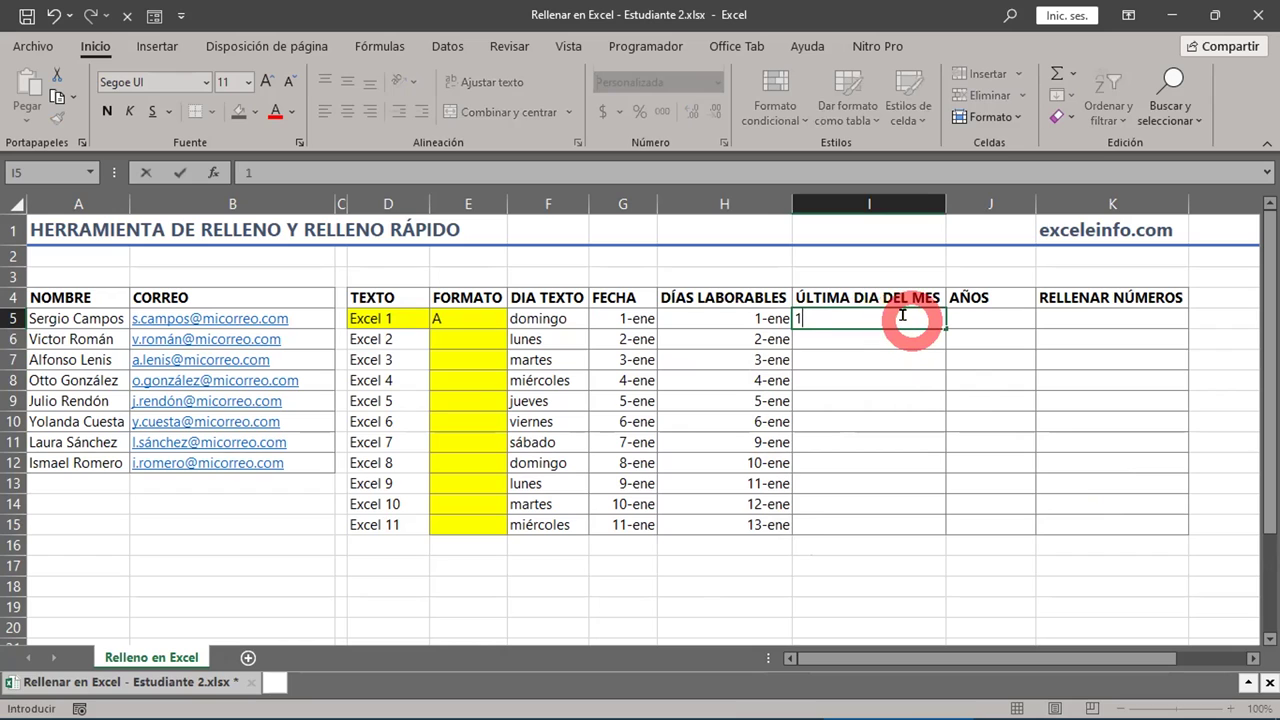
key(BackSpace)
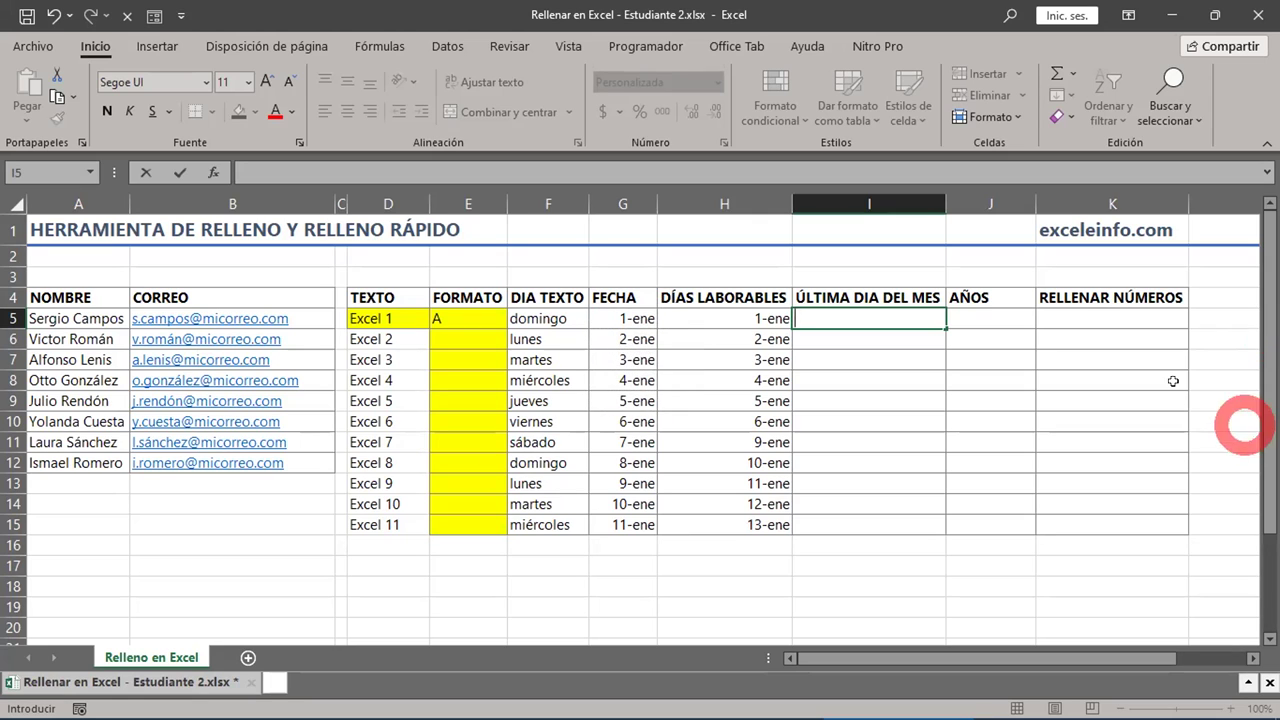
key(Escape)
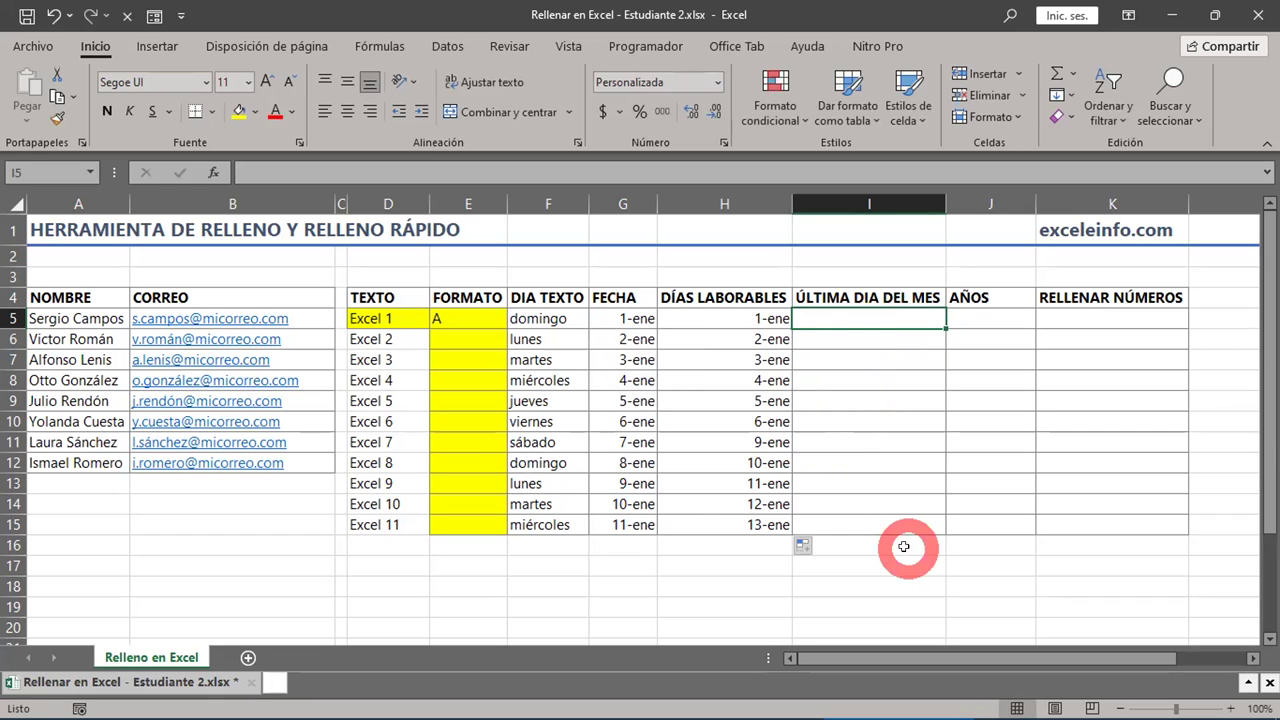
text(31)
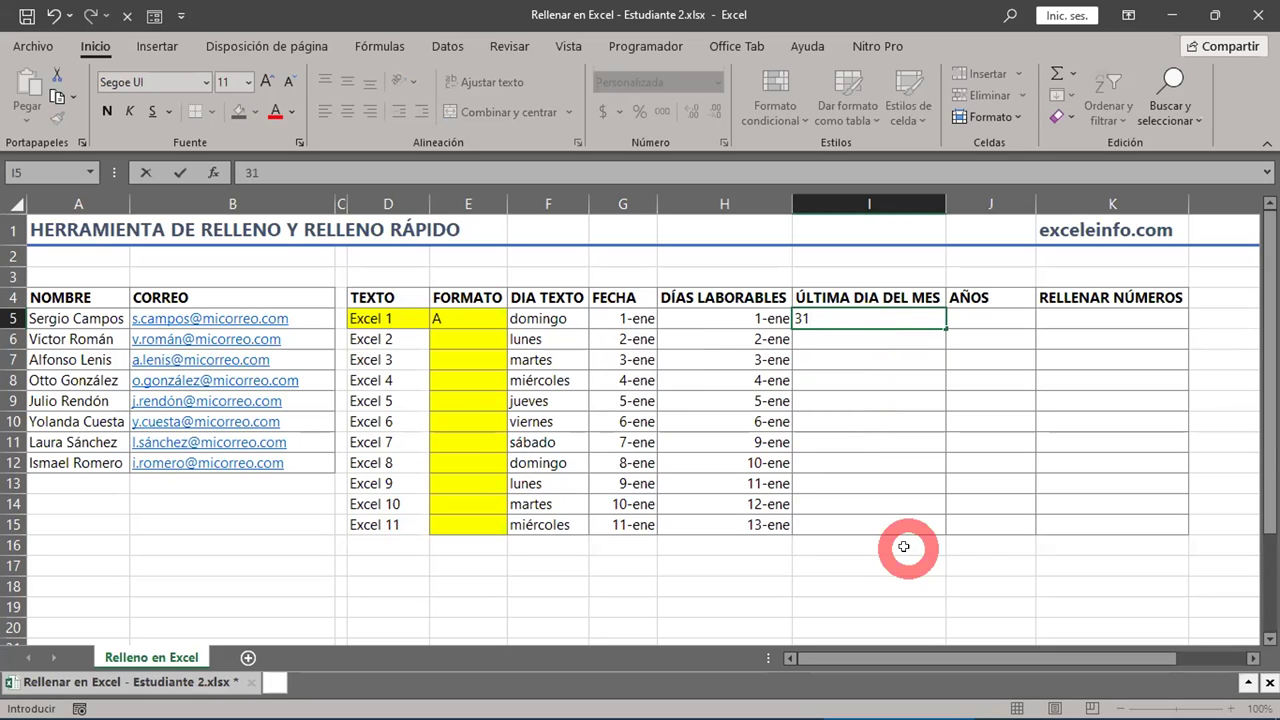
text(/01)
key(Return)
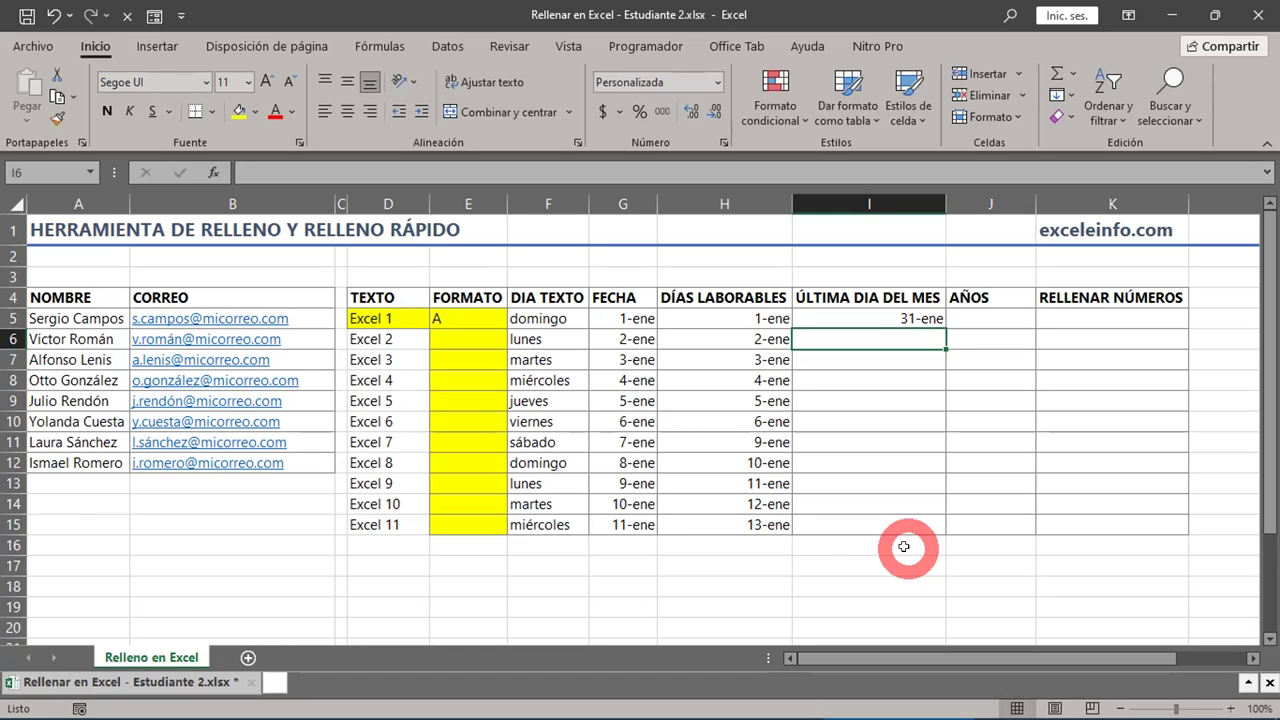
Step: Fill I5 down to I15 with Rellenar meses, giving month-end dates 31-ene through 30-nov
click(897, 312)
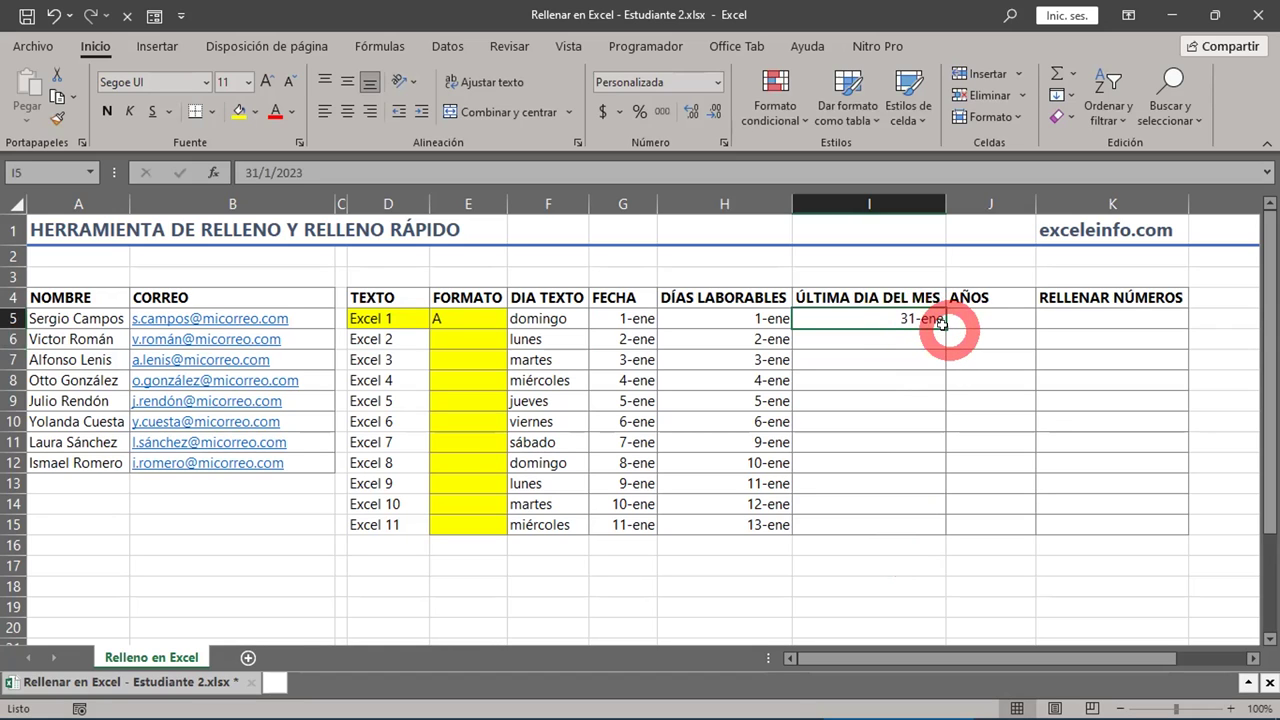
drag(941, 322, 930, 531)
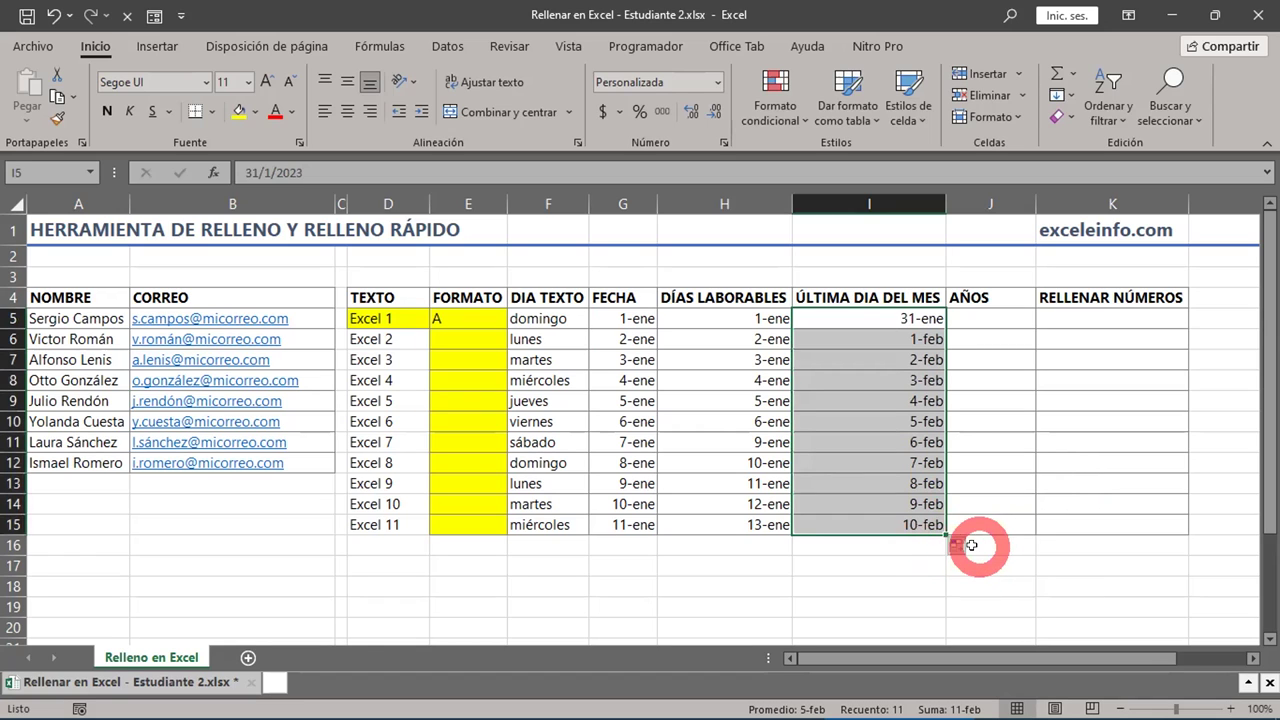
click(964, 548)
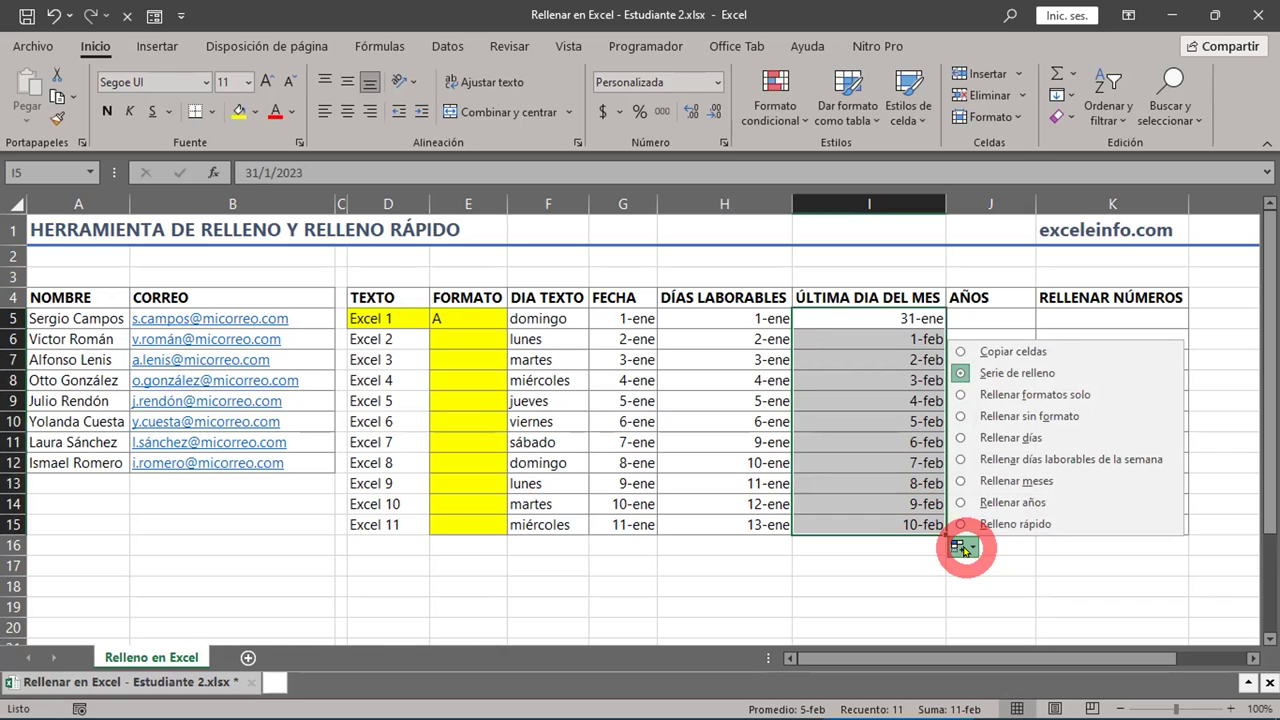
click(1014, 480)
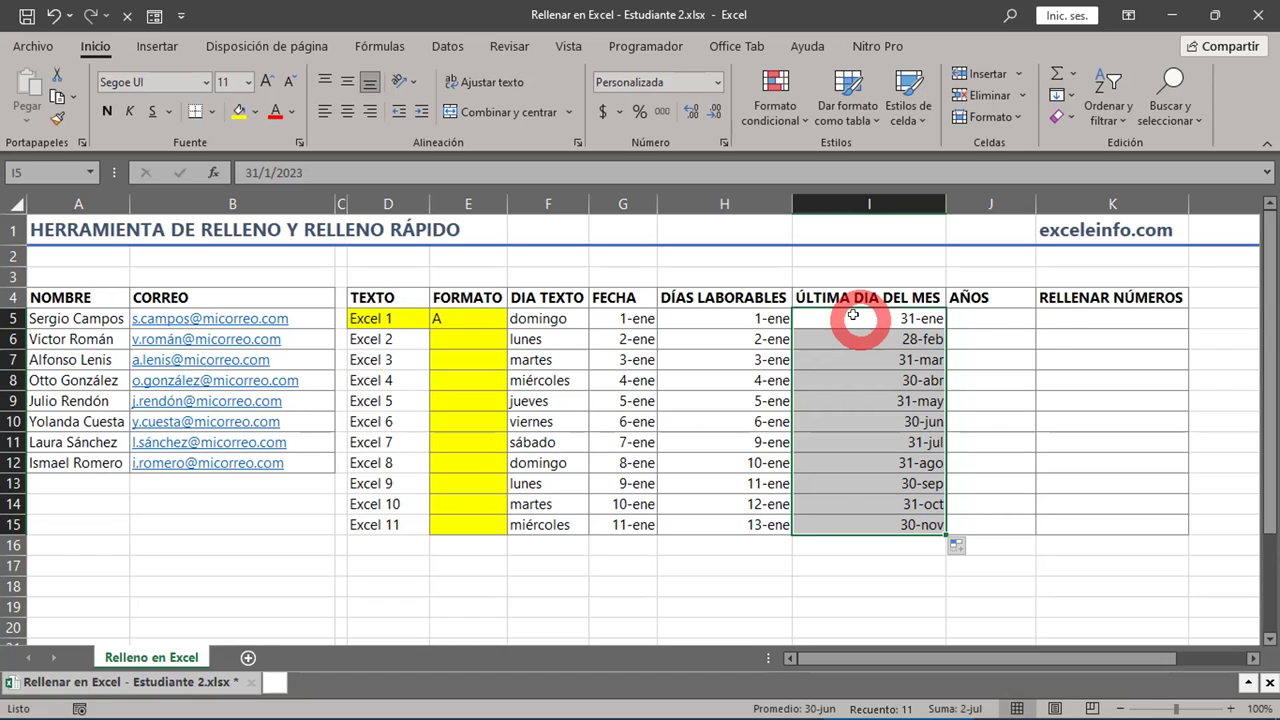
click(1000, 316)
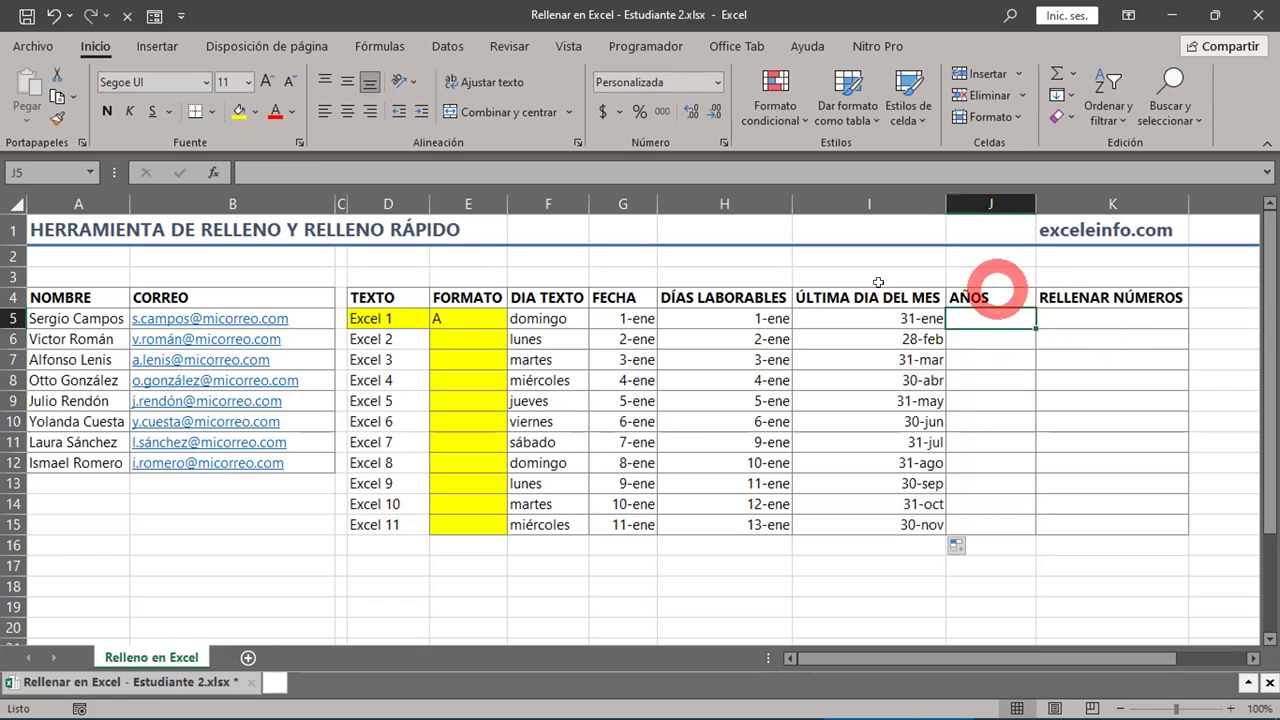
Step: Enter 01/01 in J5 and fill it down to J15 as 1-ene through 11-ene
text(01/01)
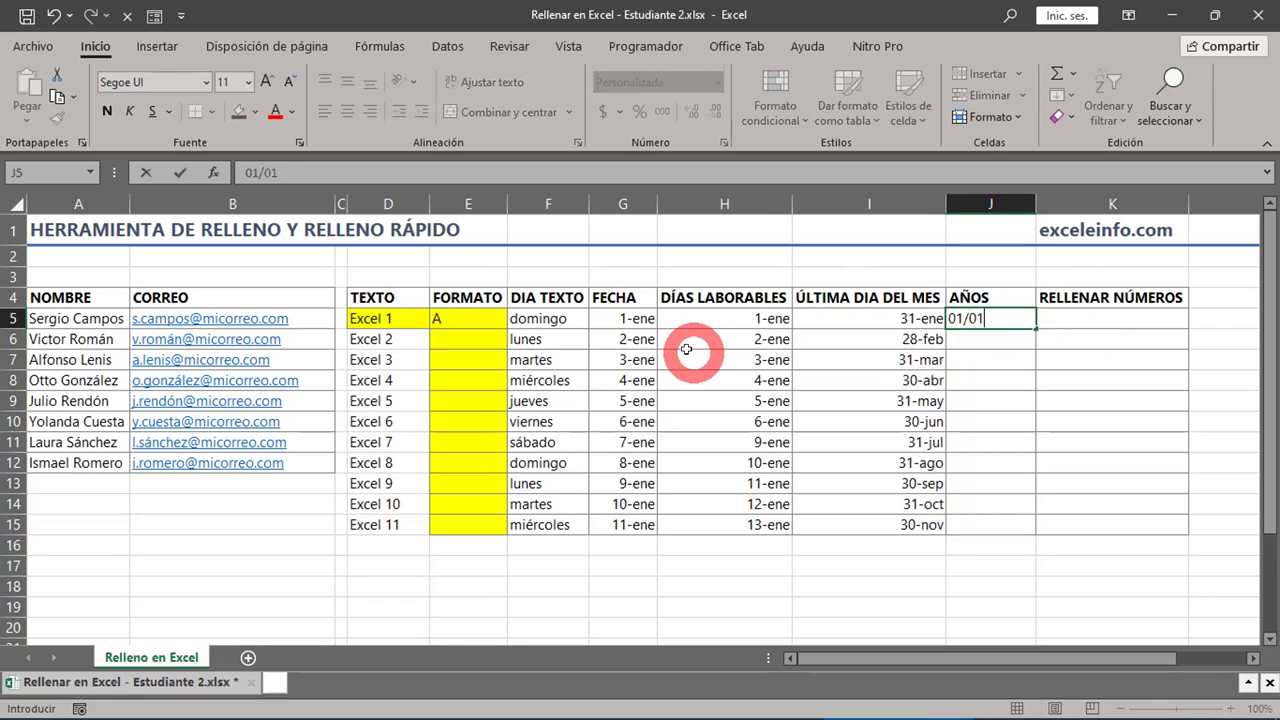
key(Return)
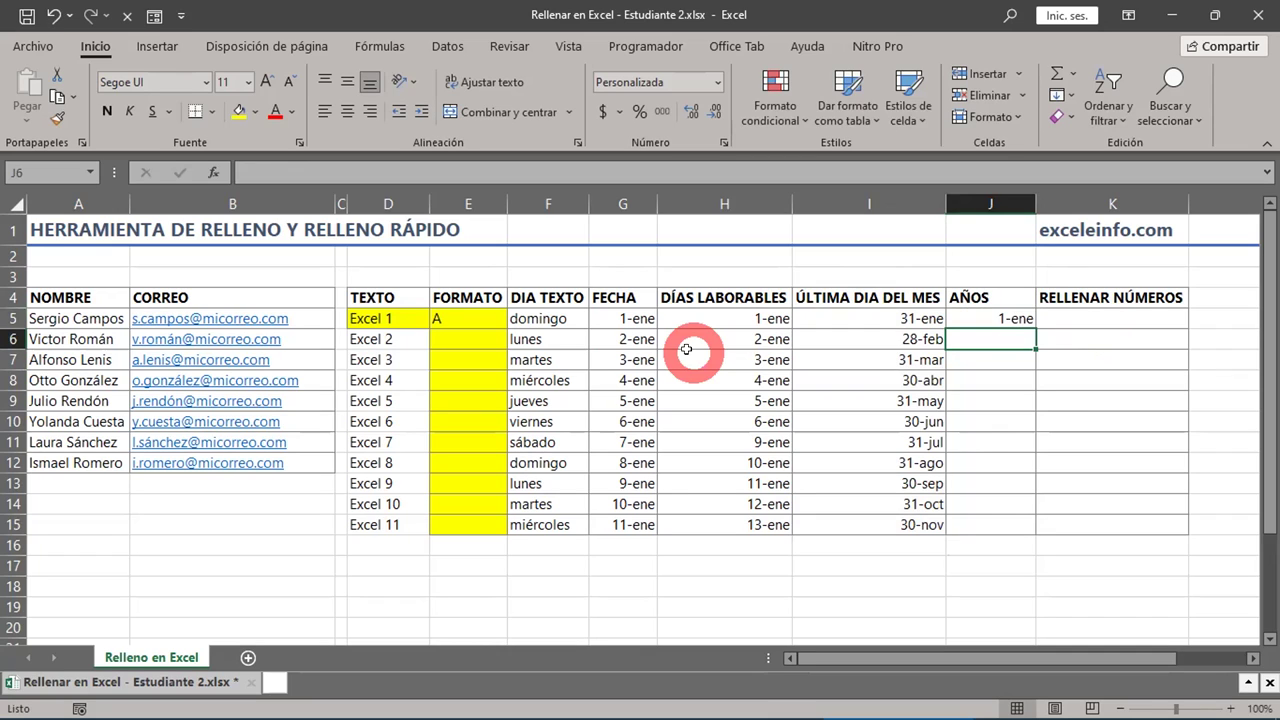
click(988, 319)
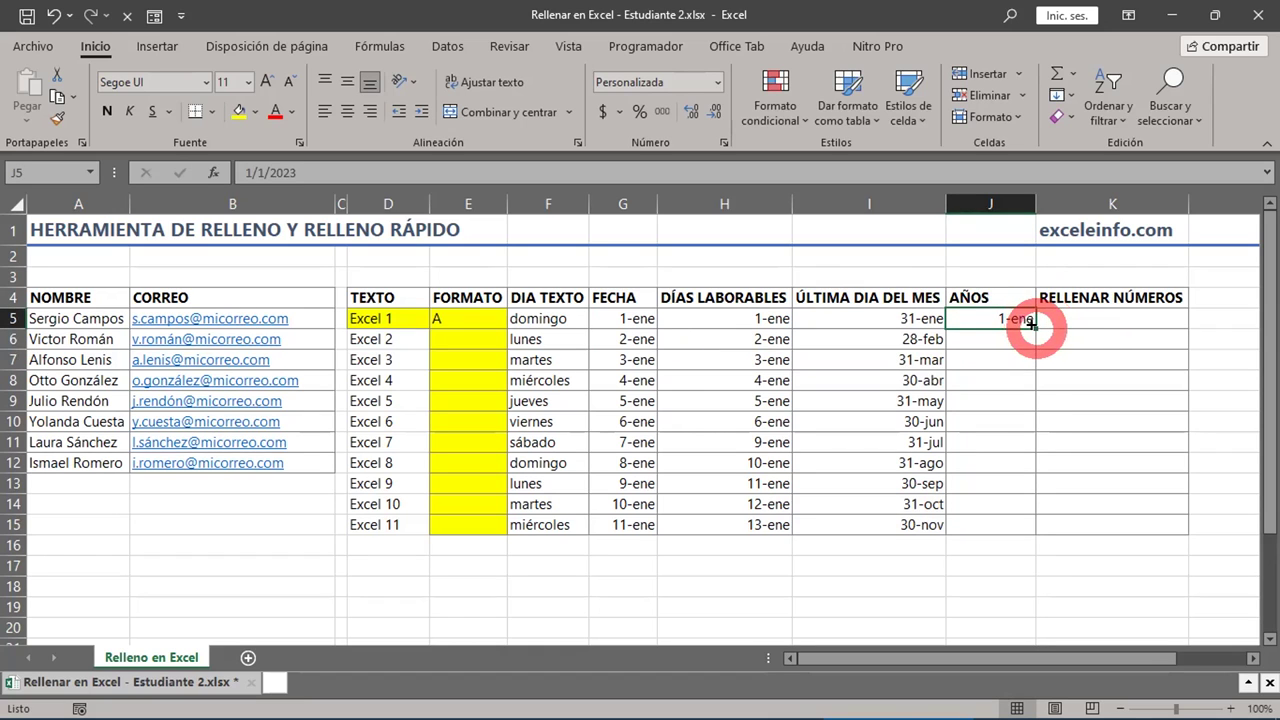
drag(1033, 325, 1019, 526)
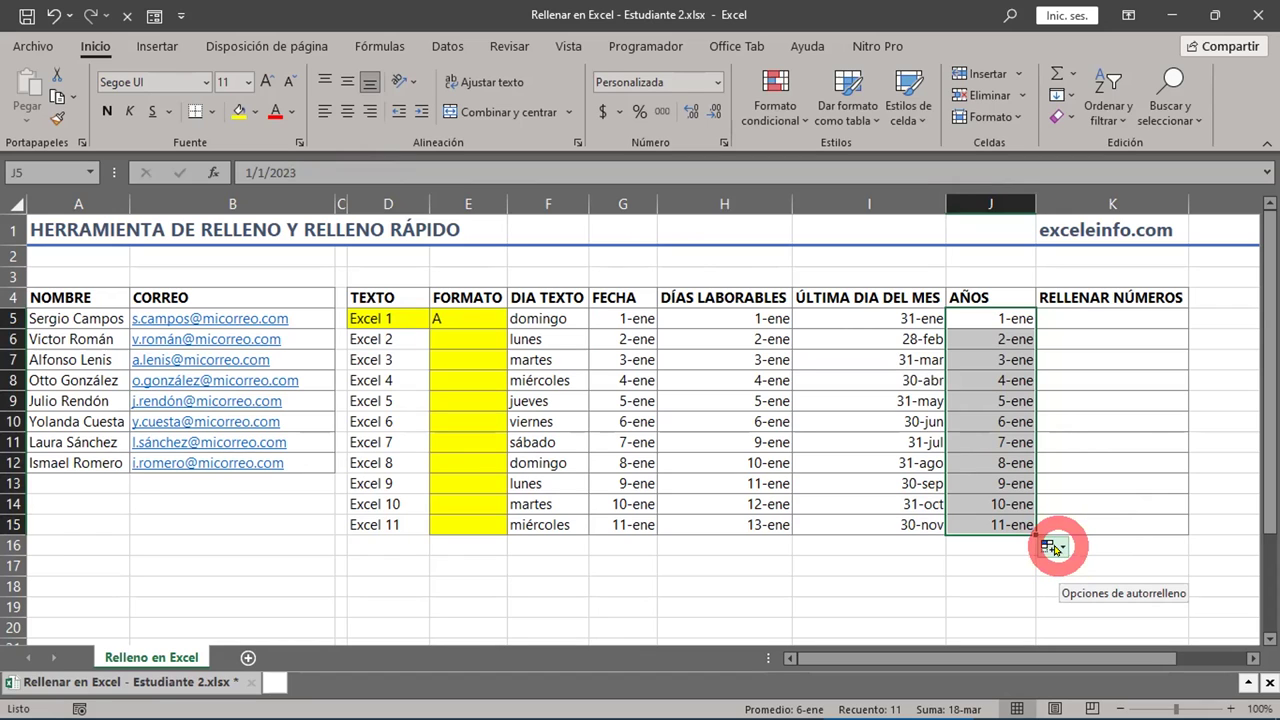
Step: Switch the J5:J15 fill to Rellenar años and check that J5–J7 hold successive years
click(1055, 549)
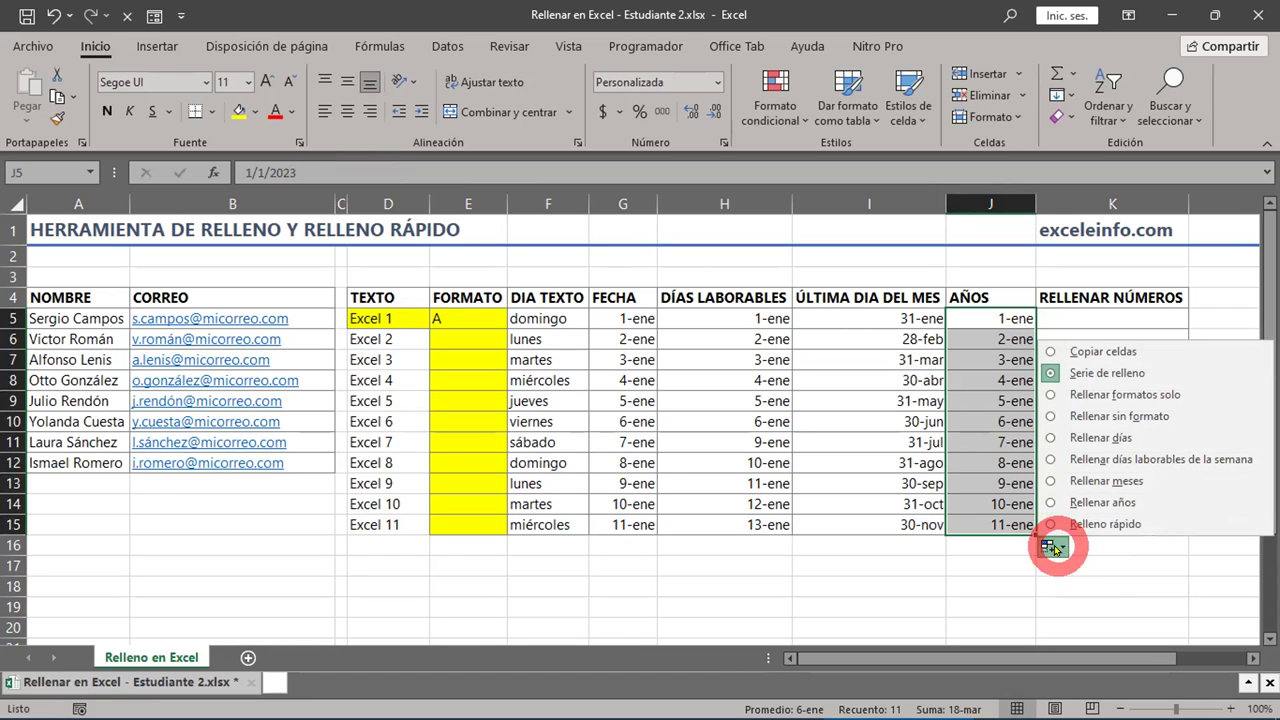
click(1087, 503)
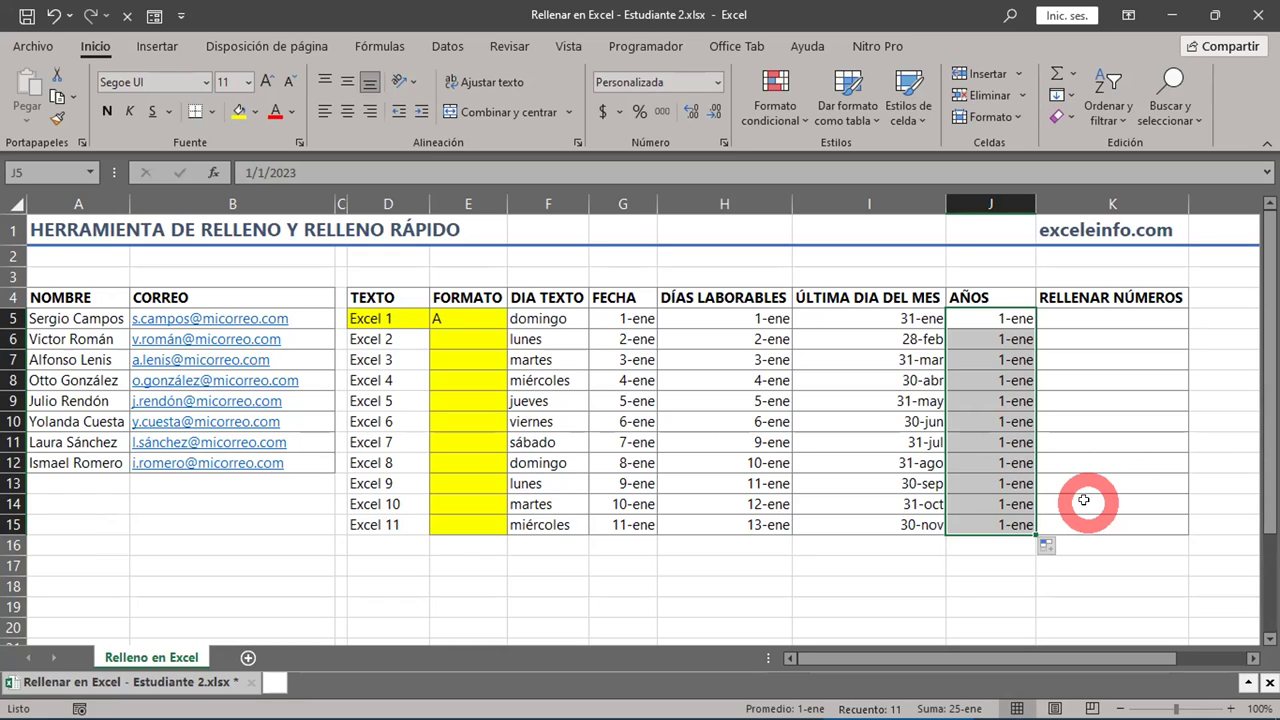
click(984, 331)
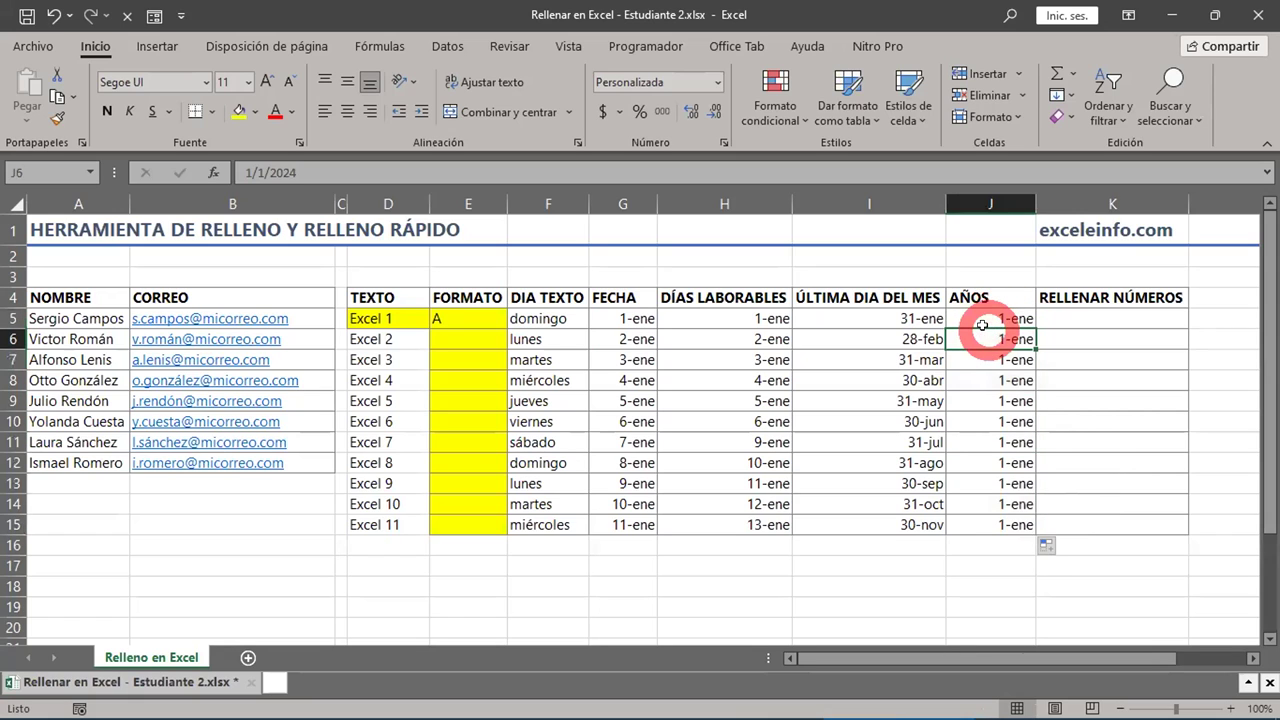
click(984, 322)
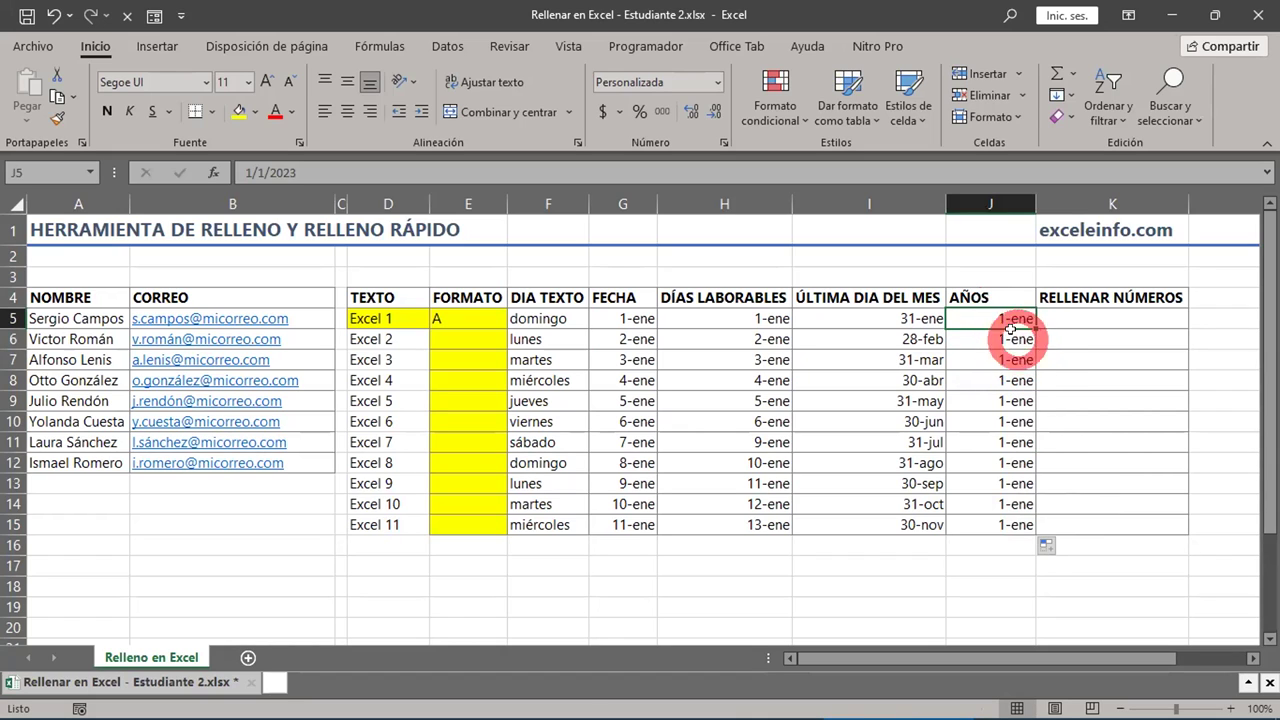
click(1000, 339)
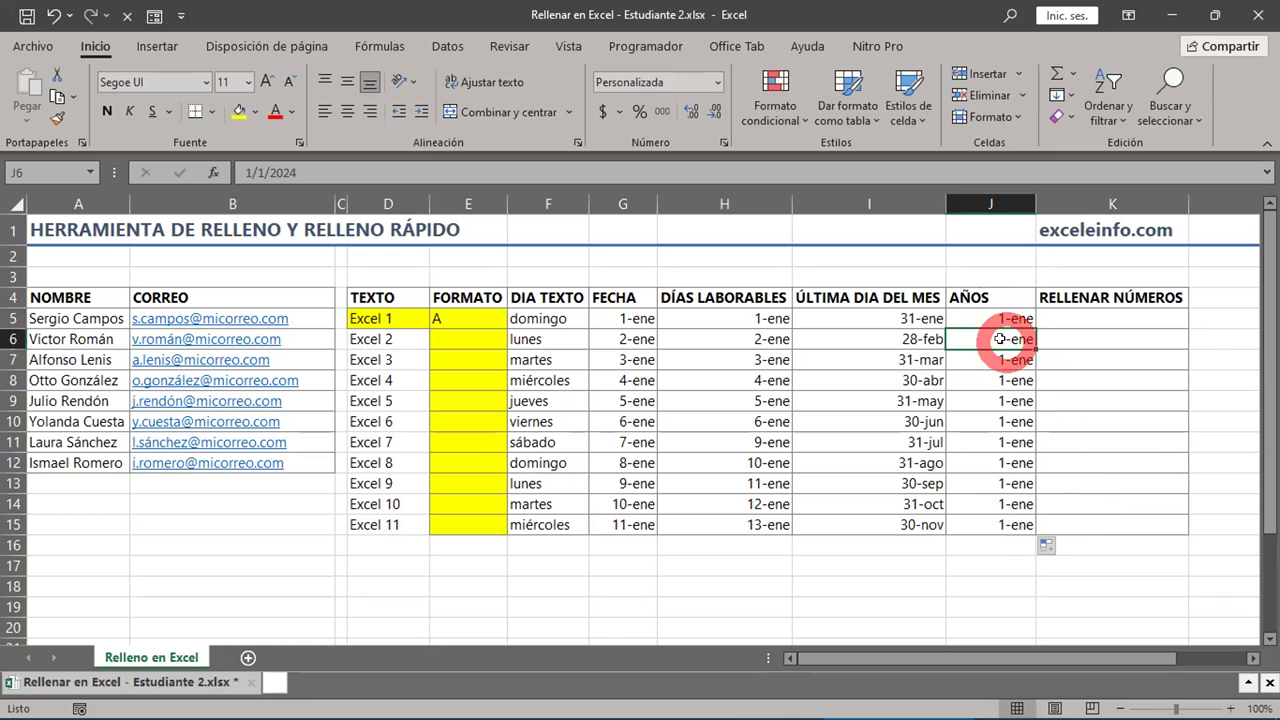
click(1011, 357)
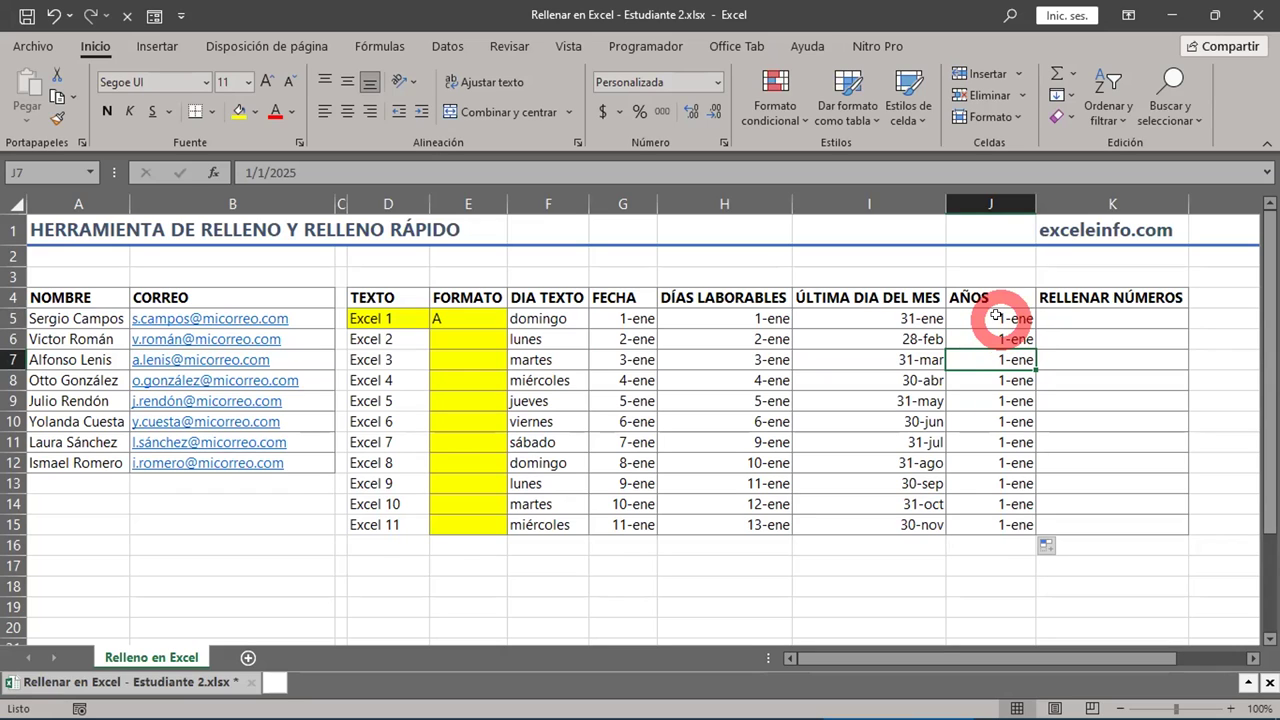
Step: Check the years down the AÑOS column and select J5:J15
click(996, 316)
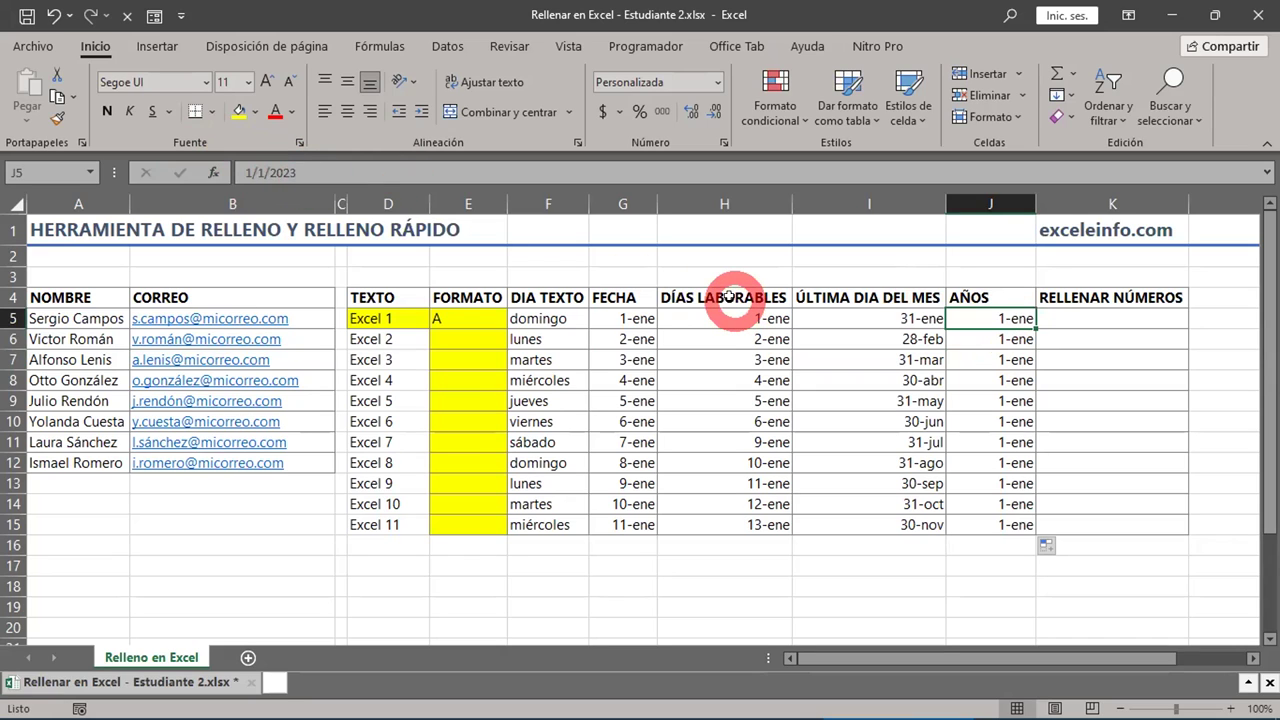
key(Down)
key(Down)
key(Down)
key(Down)
key(Down)
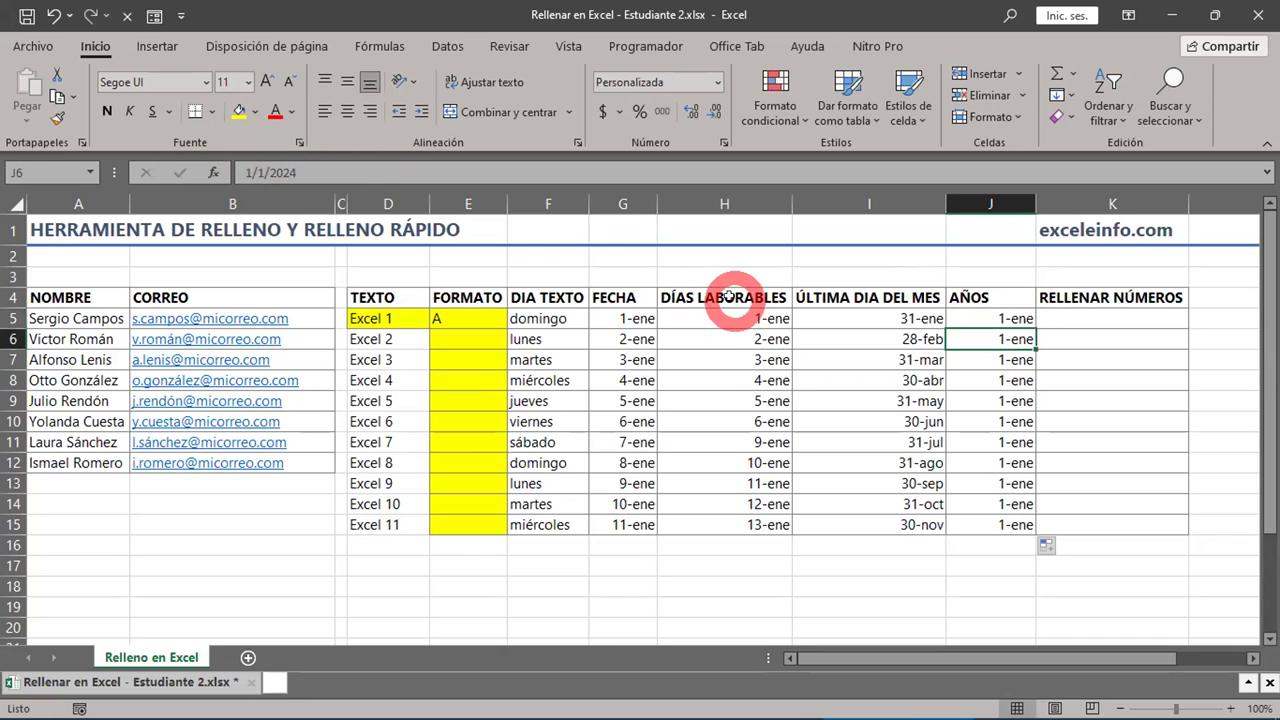
key(Down)
key(Down)
key(Down)
key(Down)
key(Down)
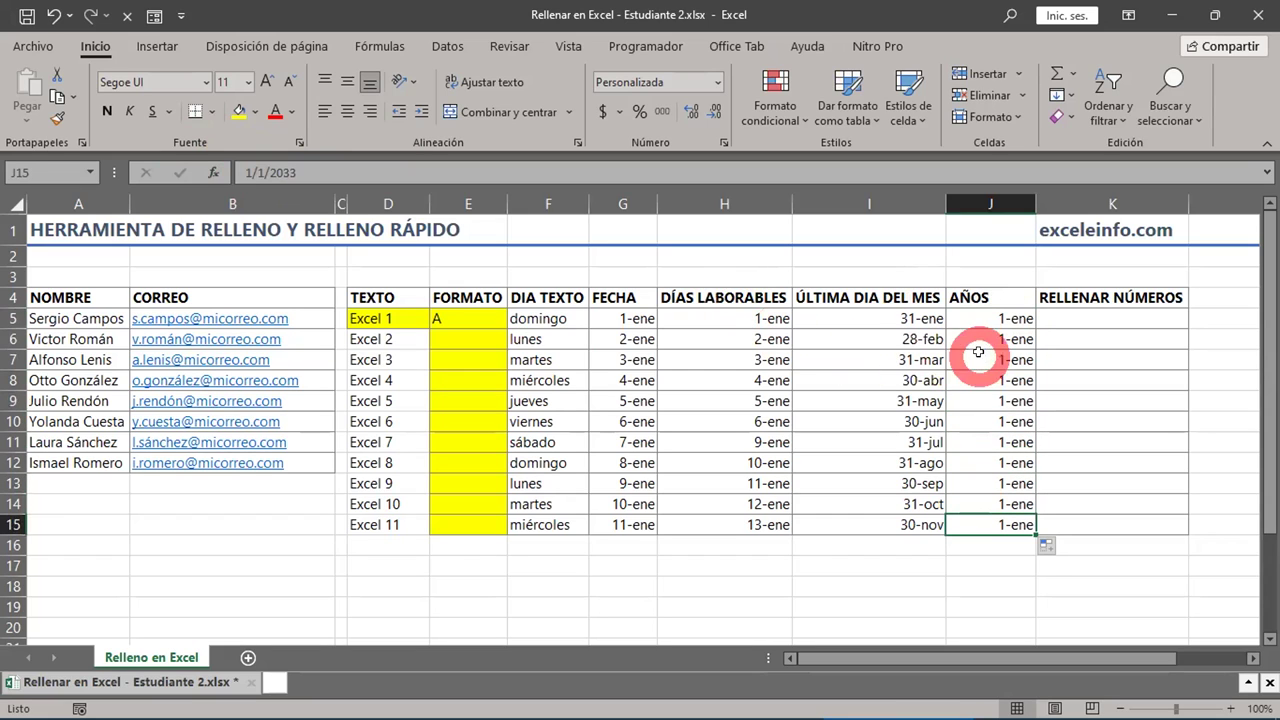
drag(985, 318, 985, 524)
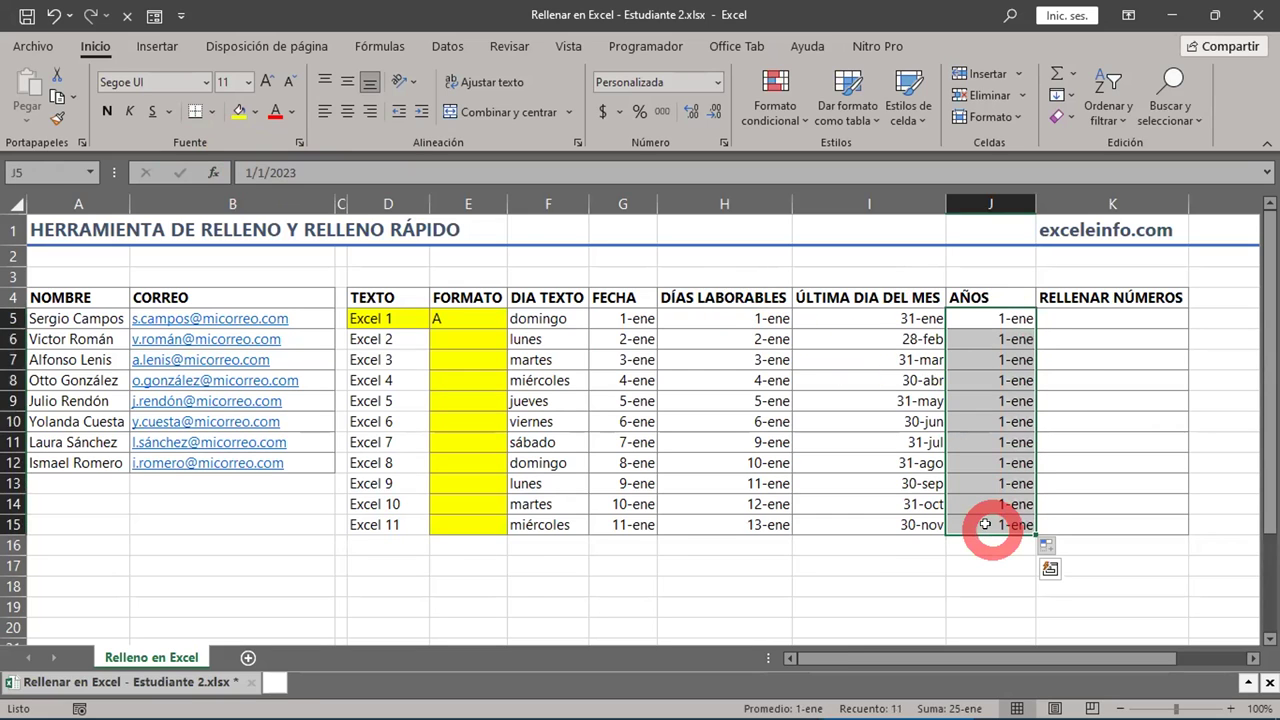
Step: Apply the Fecha corta format so the AÑOS dates read 1/1/2023 through 1/1/2033
click(719, 82)
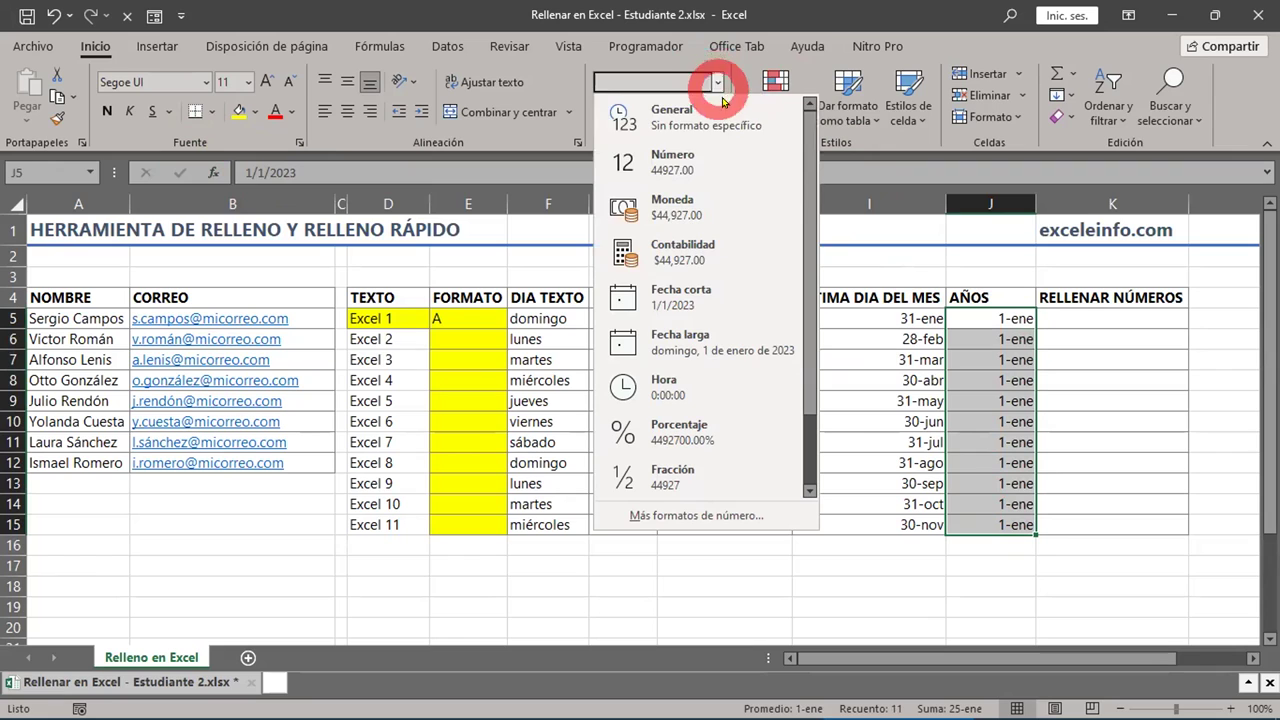
click(665, 298)
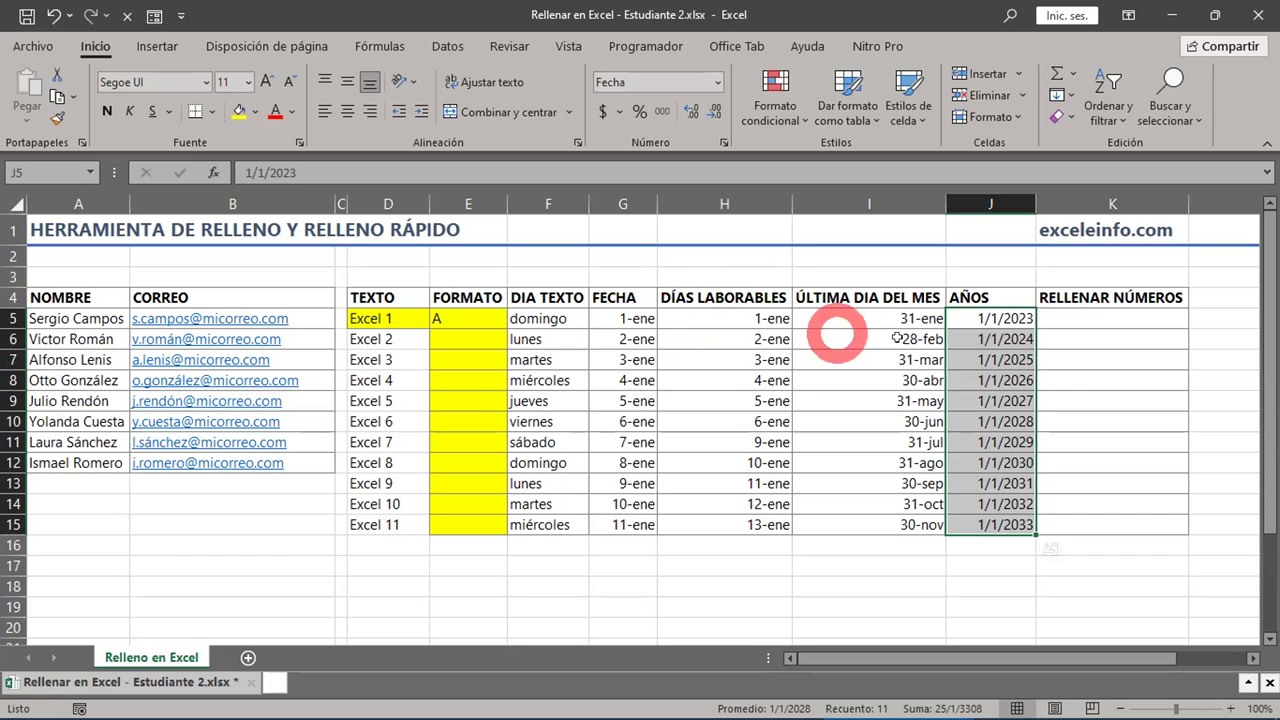
click(1140, 314)
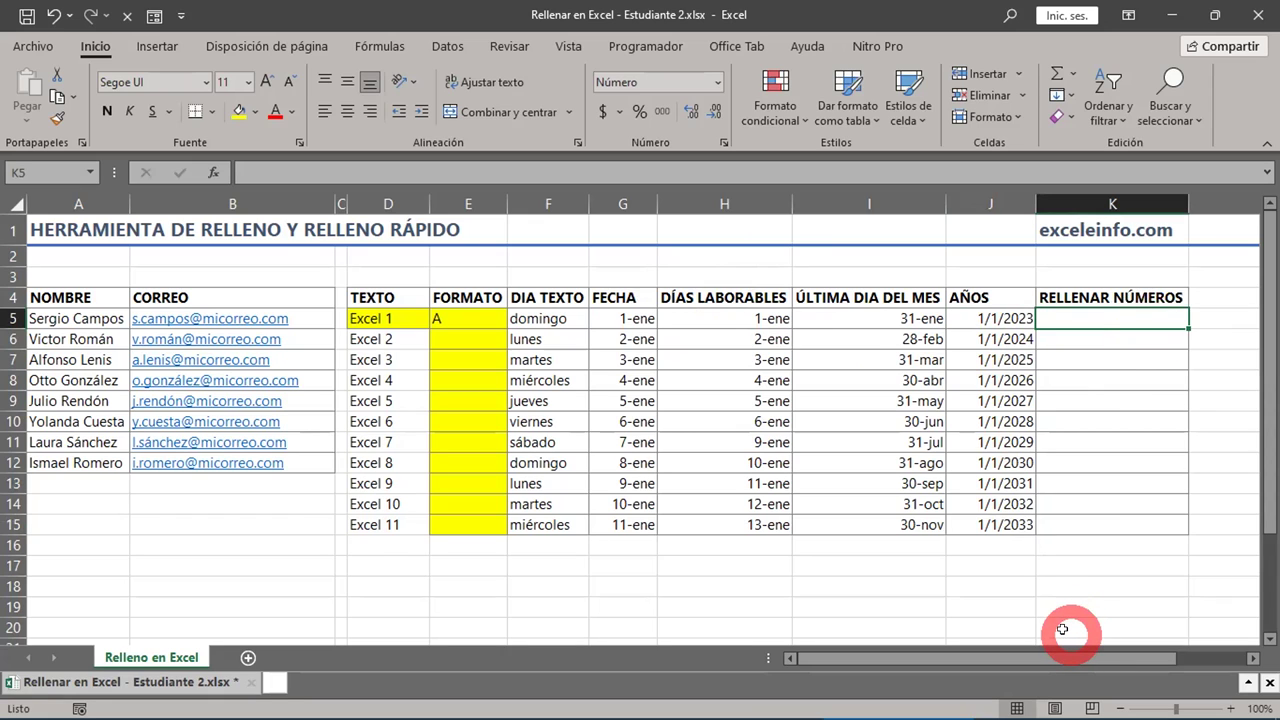
Step: Enter 1 in K5 and copy it down through K15
text(1)
key(Return)
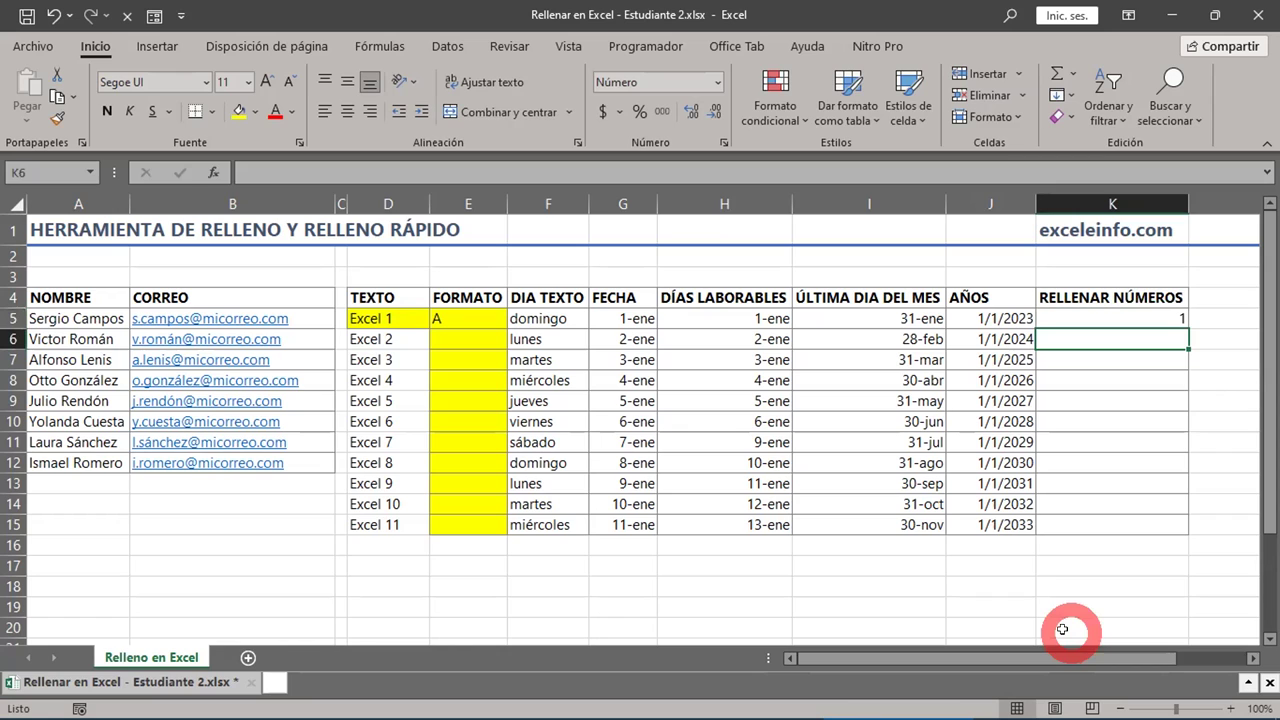
click(1107, 314)
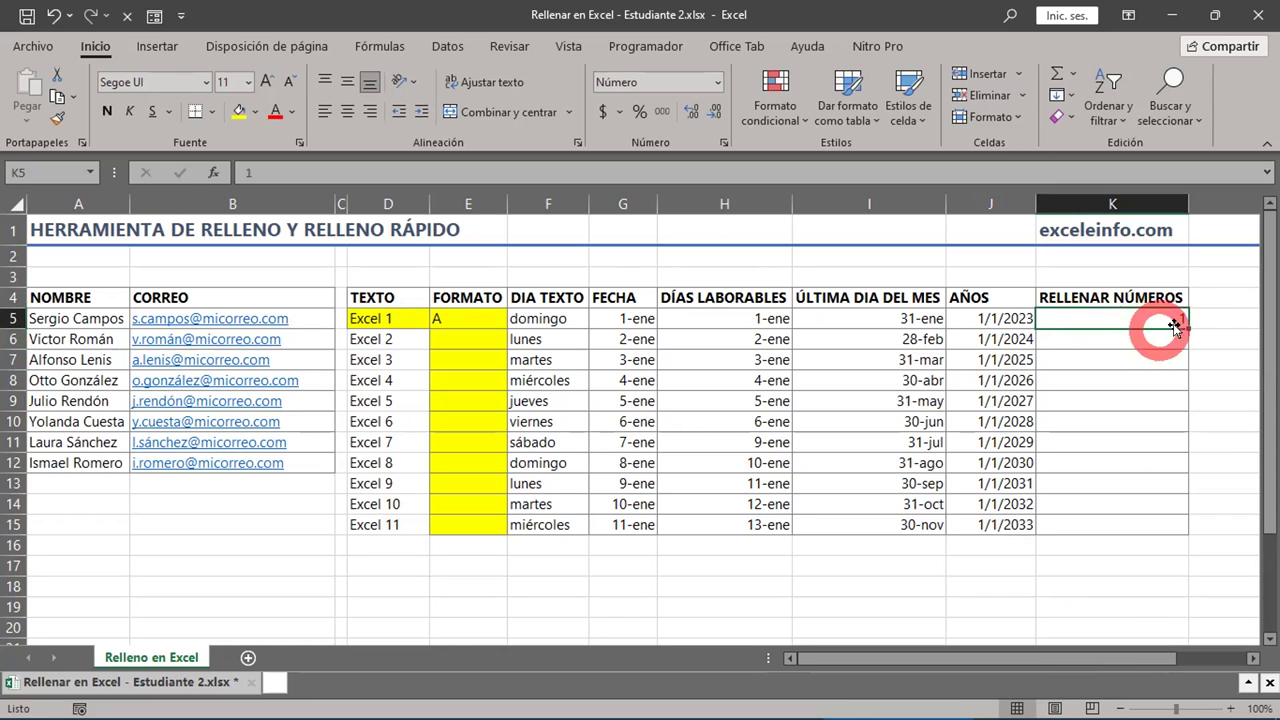
drag(1184, 325, 1190, 534)
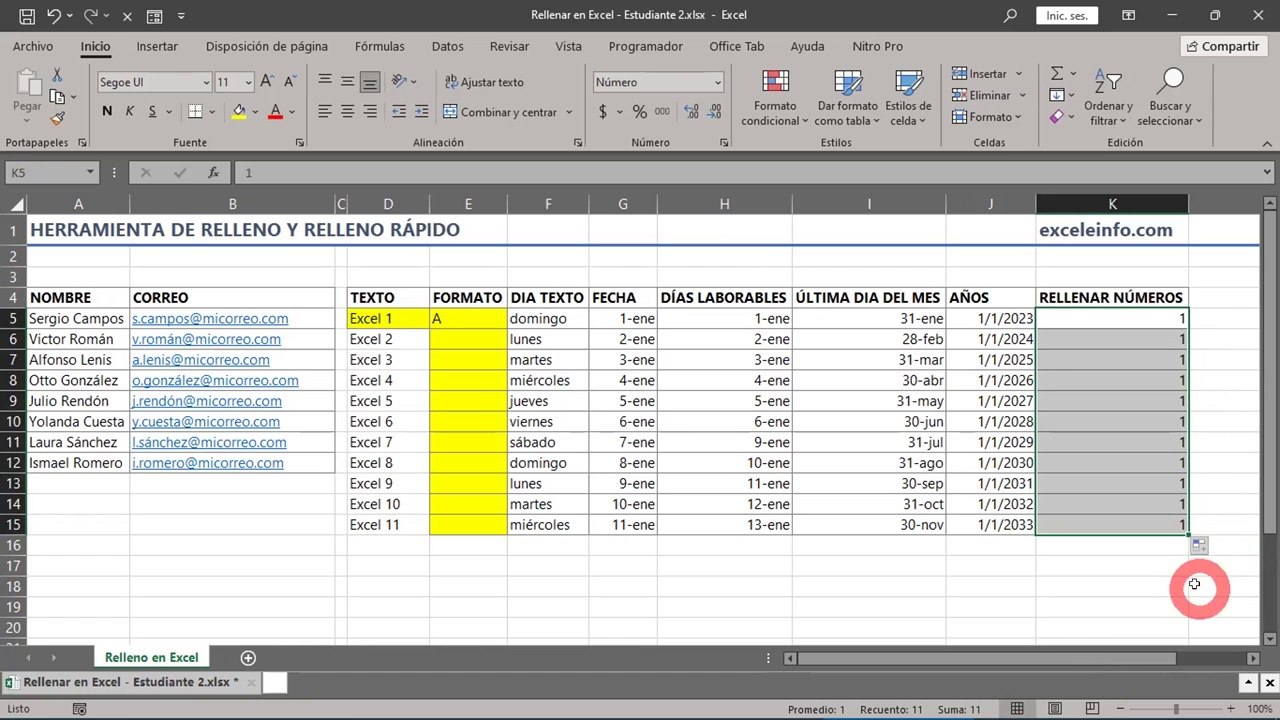
Step: Refill K5:K15 and choose Serie de relleno so the column counts 1 to 11
drag(1145, 319, 1121, 521)
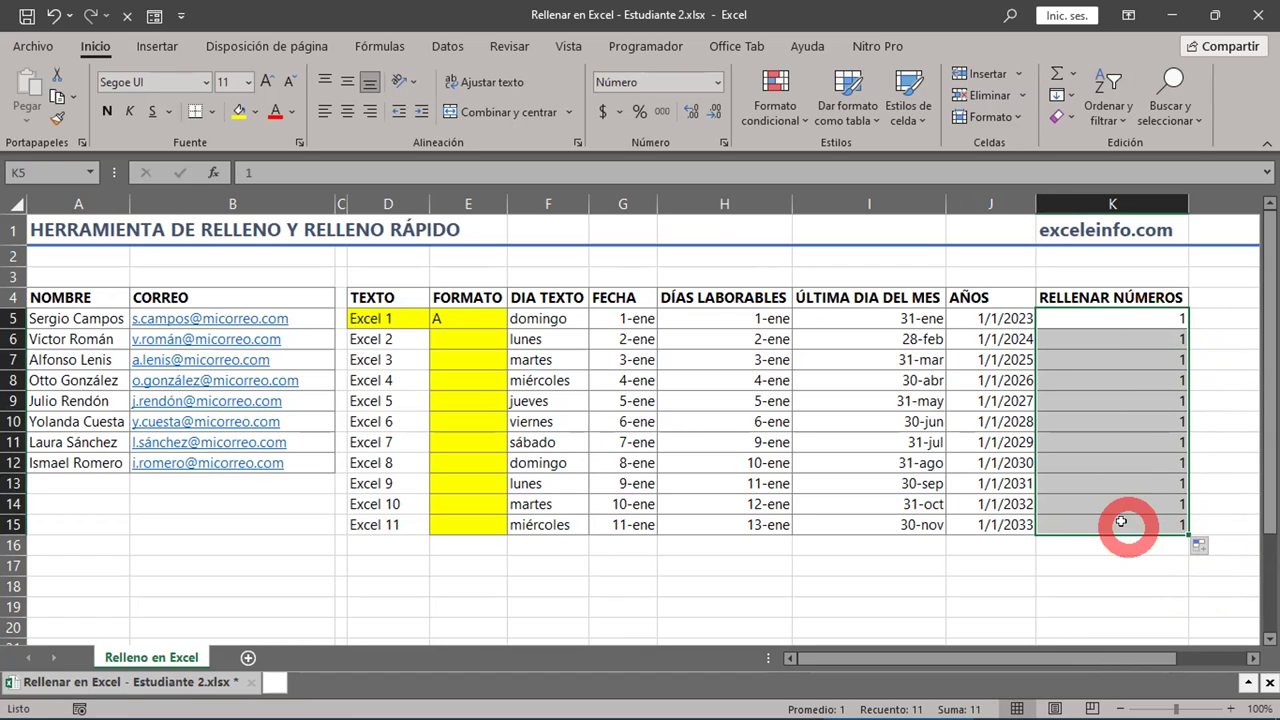
click(1214, 547)
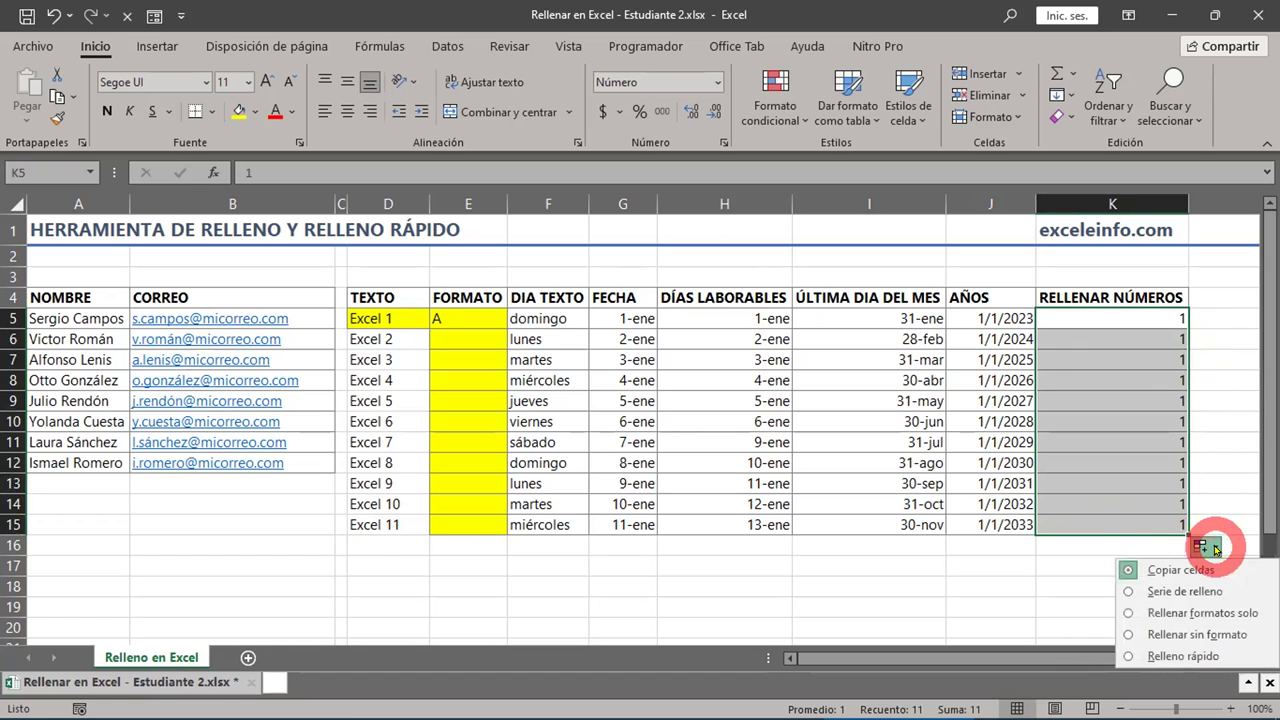
click(1175, 591)
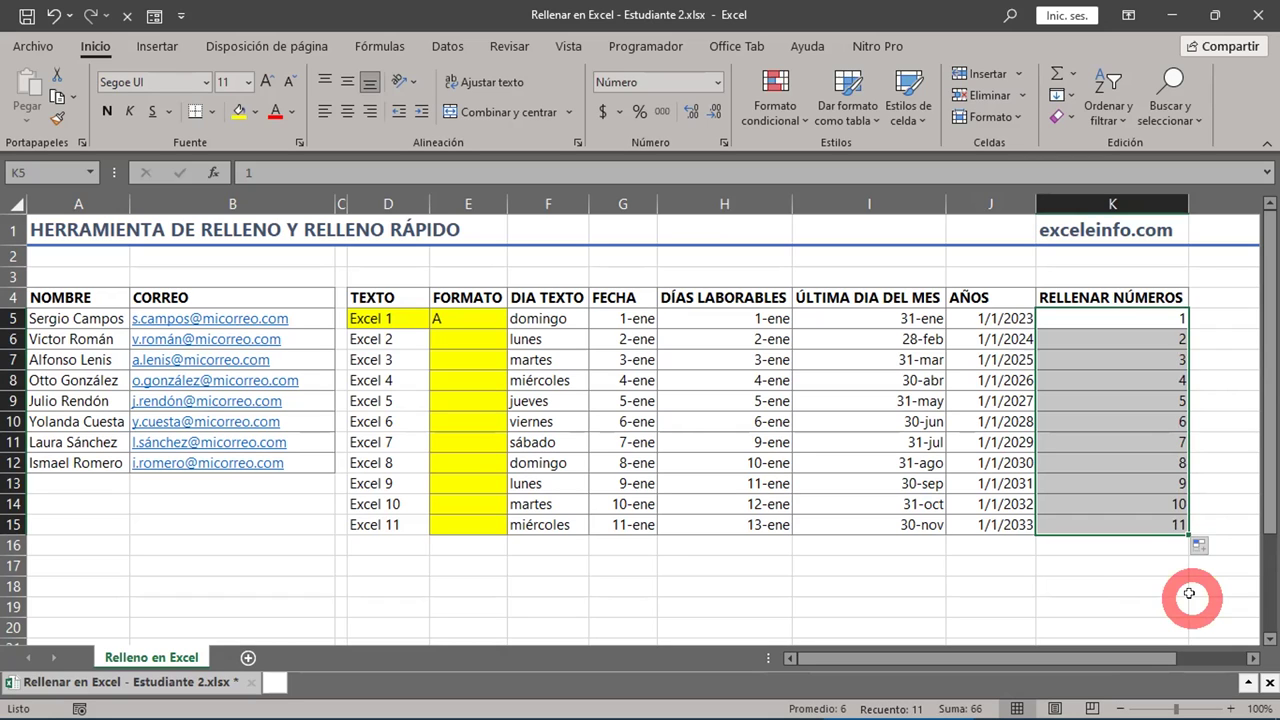
click(1213, 550)
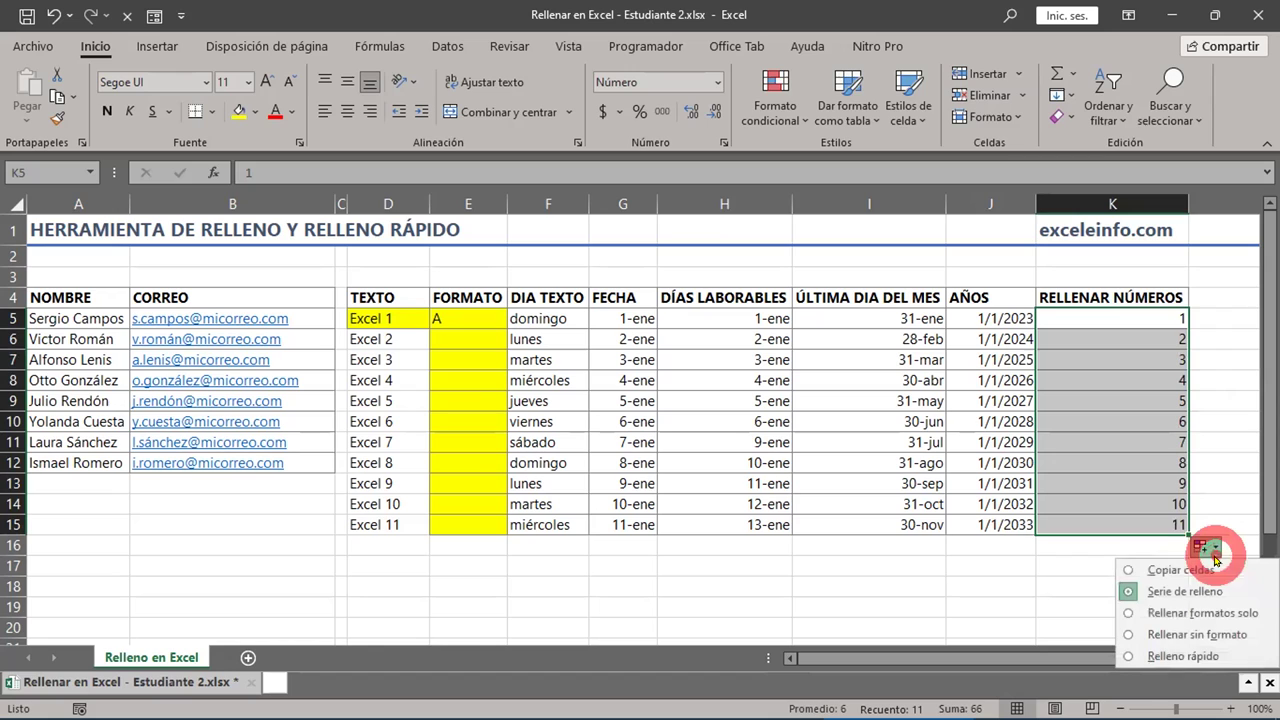
click(757, 355)
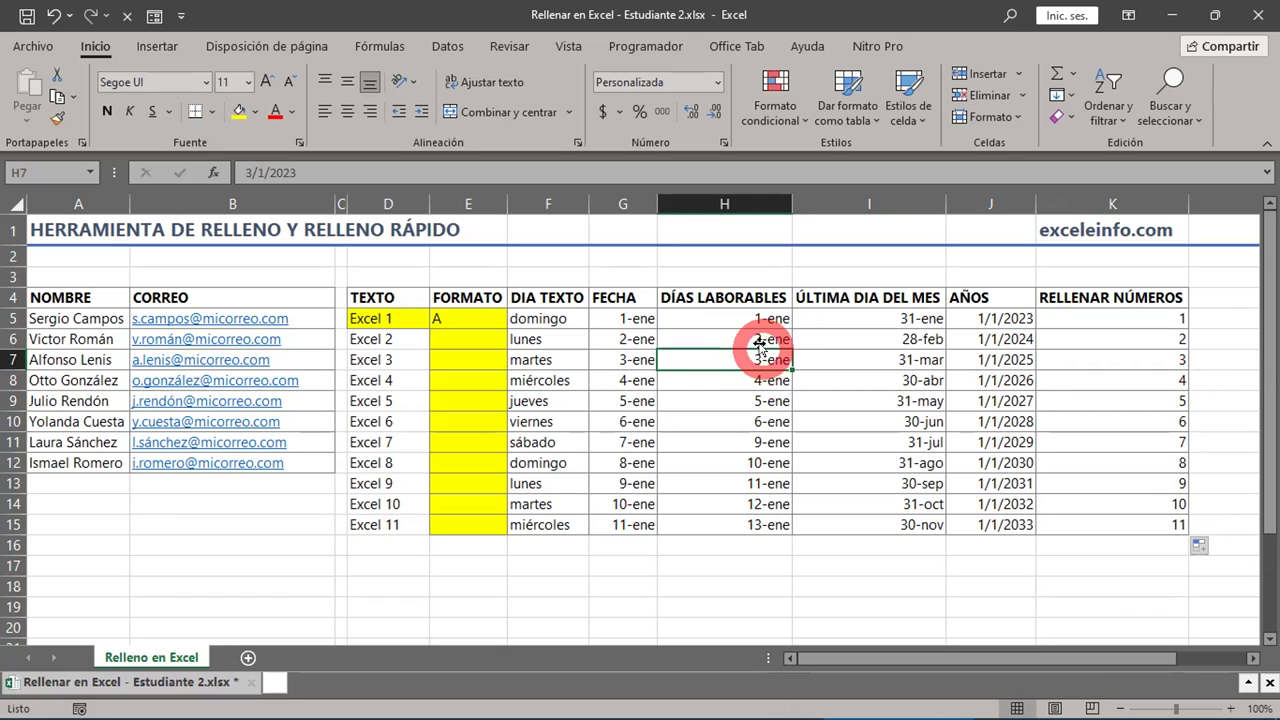
mouse_move(385, 712)
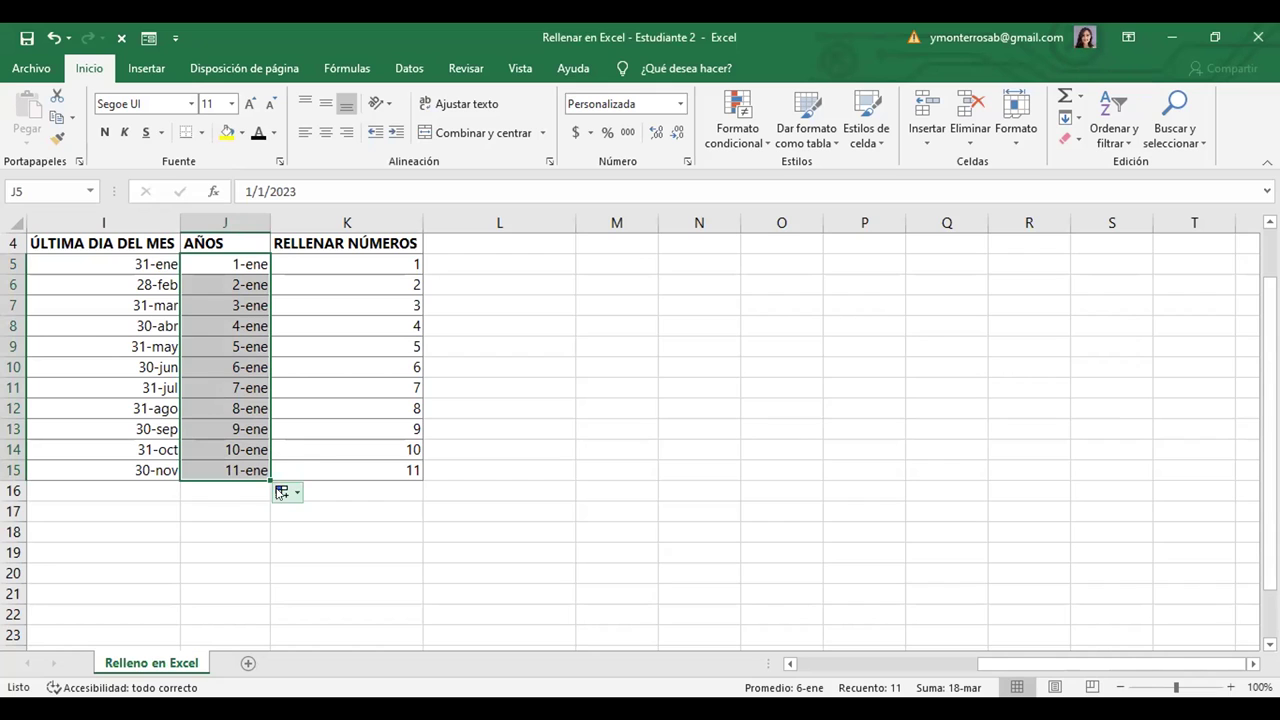
Step: Apply the 14/03/2012 Fecha format so AÑOS reads 01/01/2023 through 11/01/2023
click(686, 162)
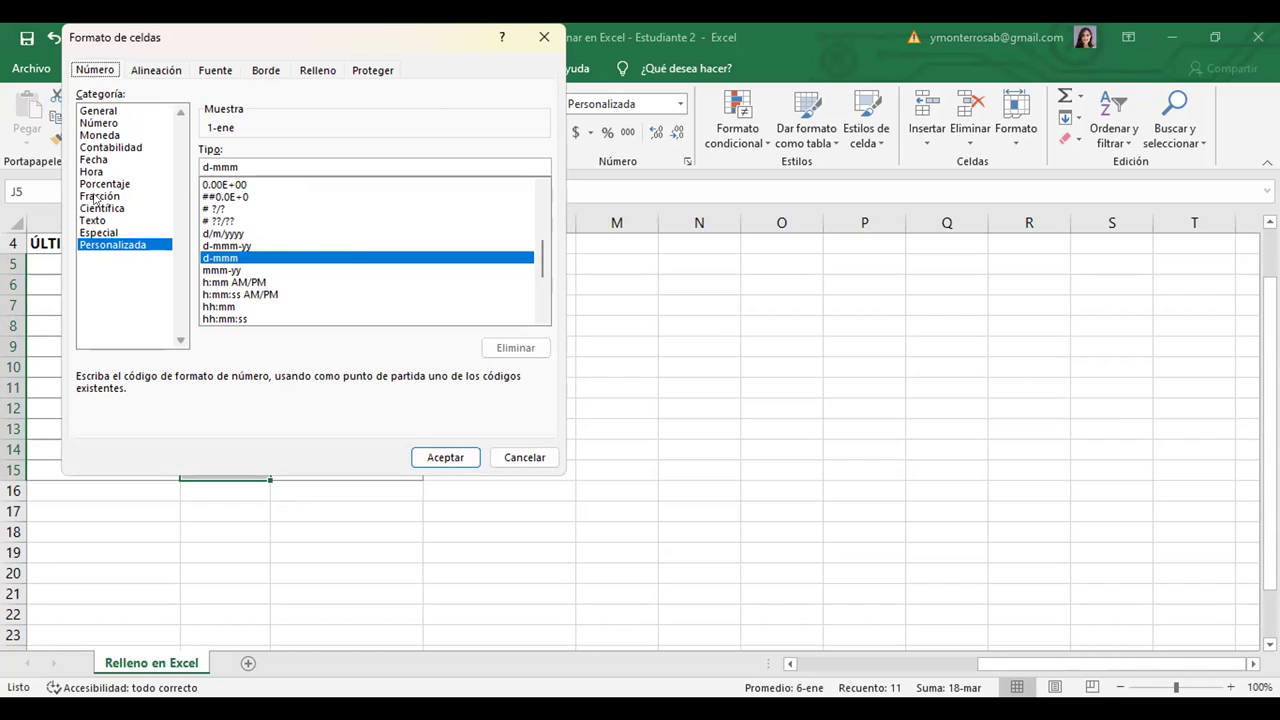
click(104, 162)
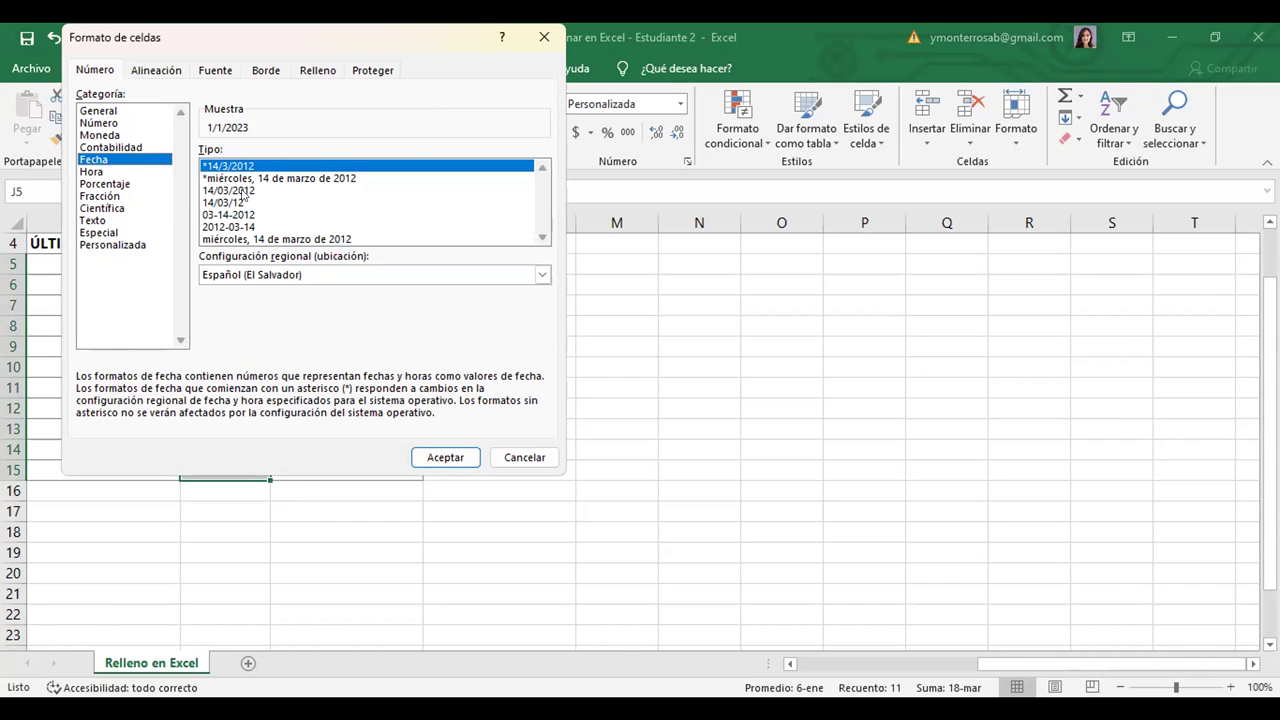
click(245, 192)
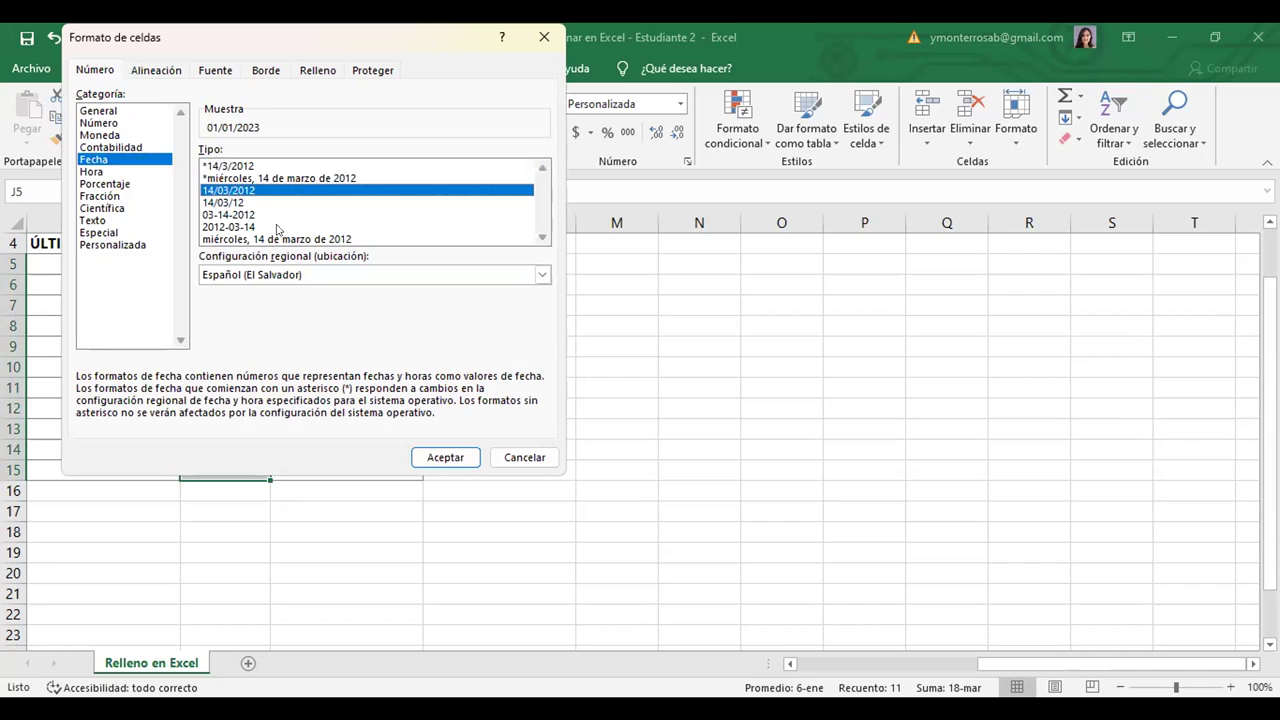
click(430, 456)
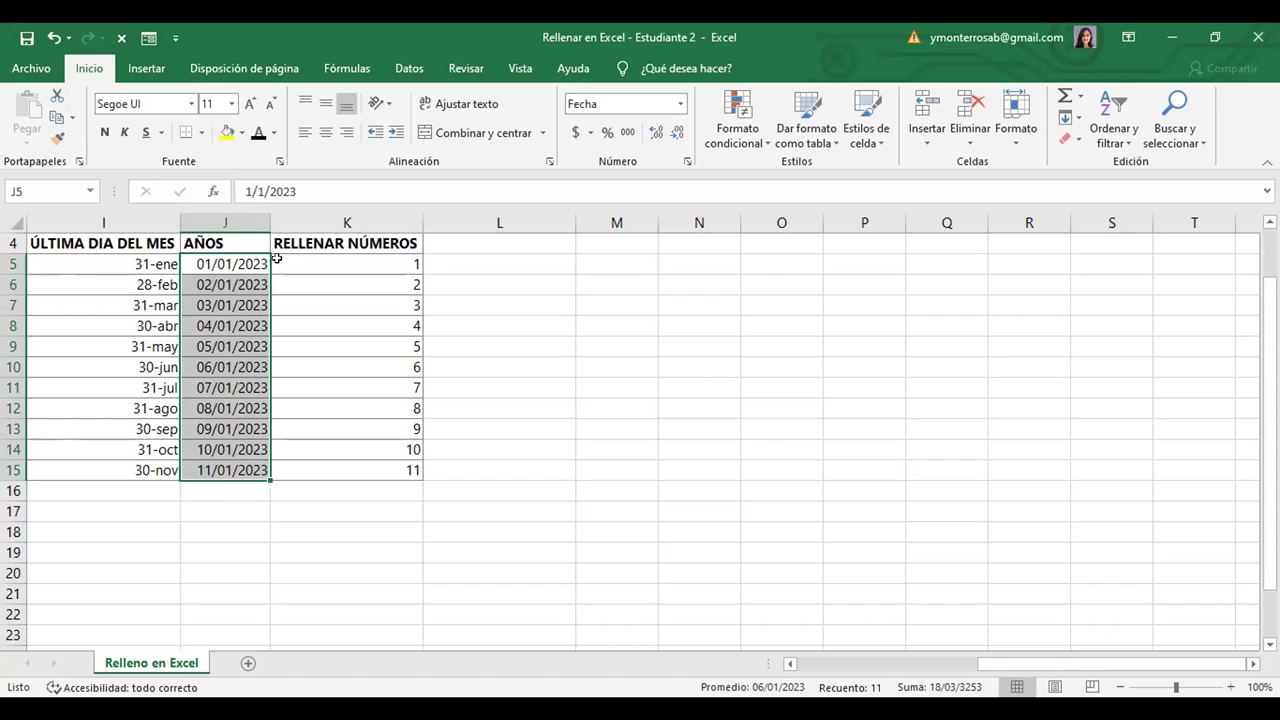
Step: Undo the format change and refill J5:J15 by years with Rellenar años
key(ctrl+shift+numbersign)
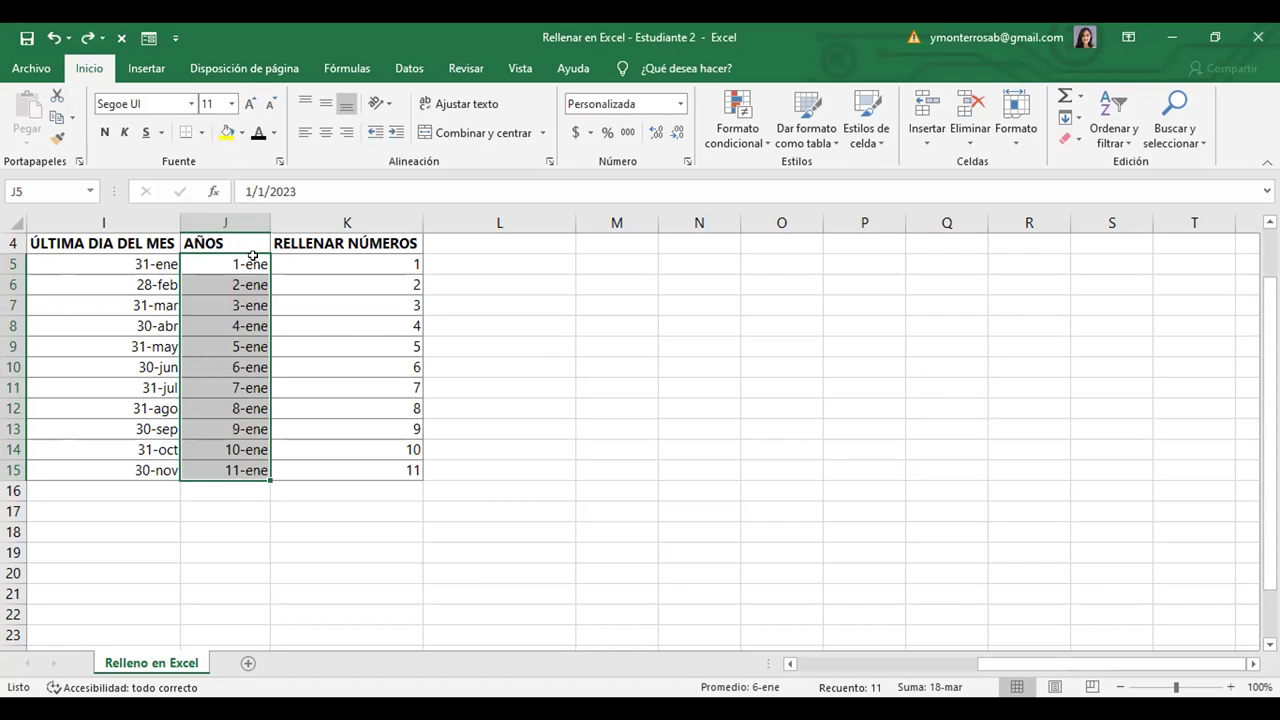
click(253, 259)
drag(269, 270, 265, 267)
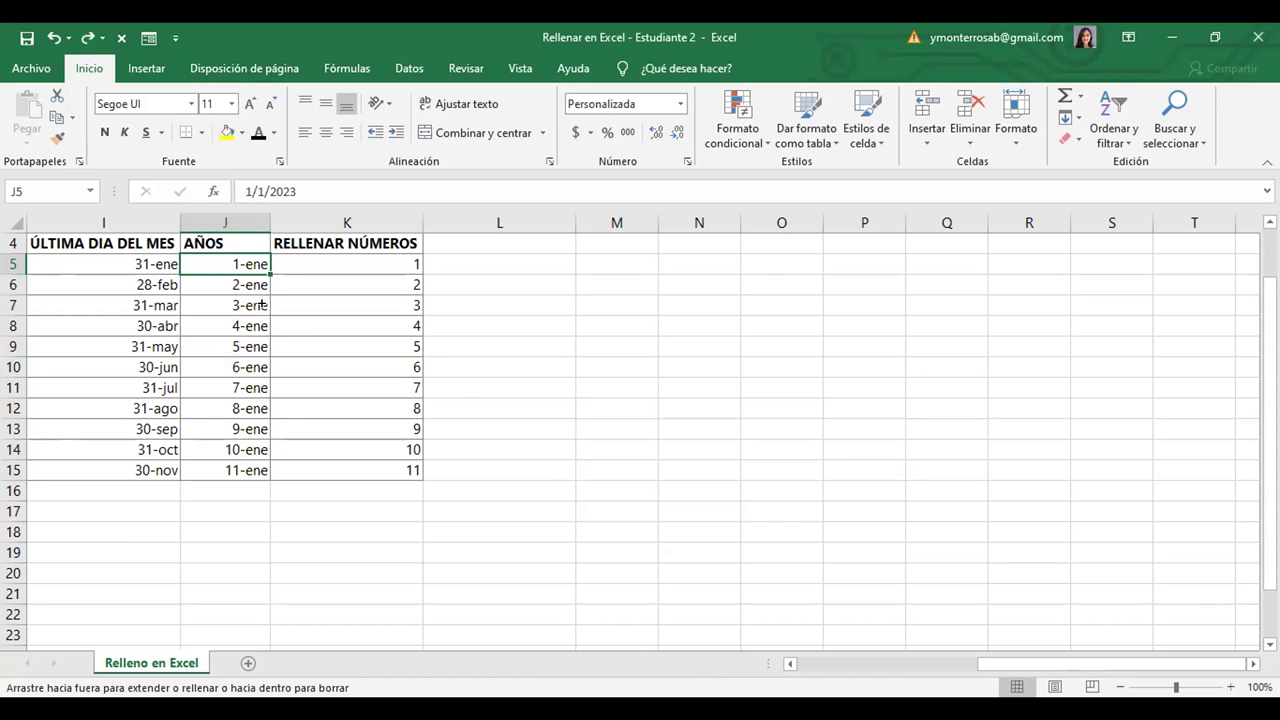
drag(255, 477, 255, 478)
click(287, 492)
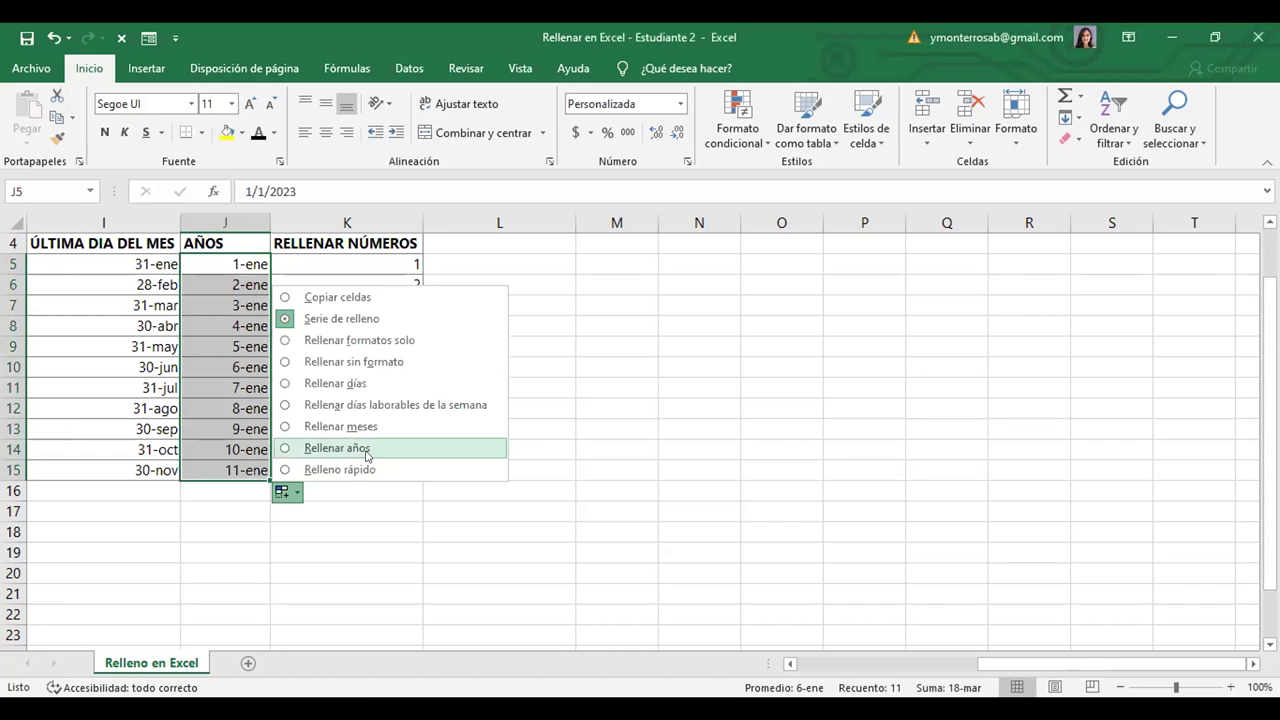
click(364, 448)
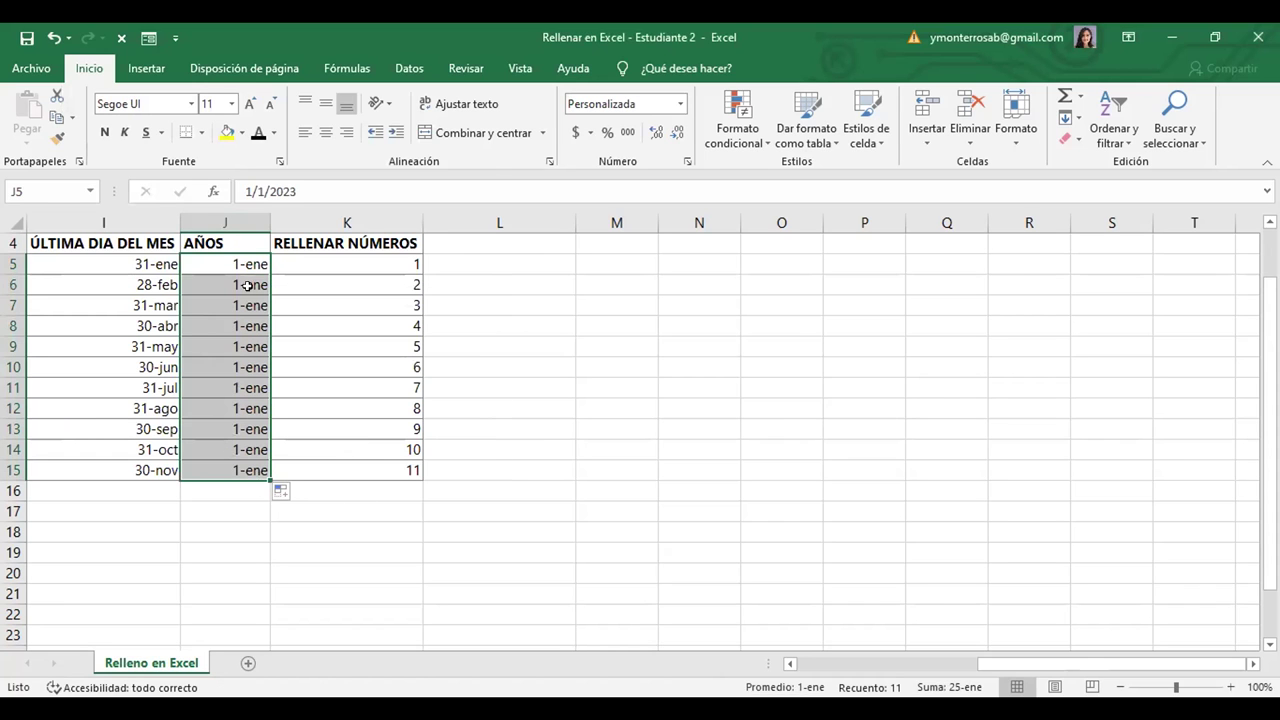
Step: Check the stored years in the filled cells and select J5:J15
click(248, 286)
click(247, 305)
click(248, 326)
click(251, 258)
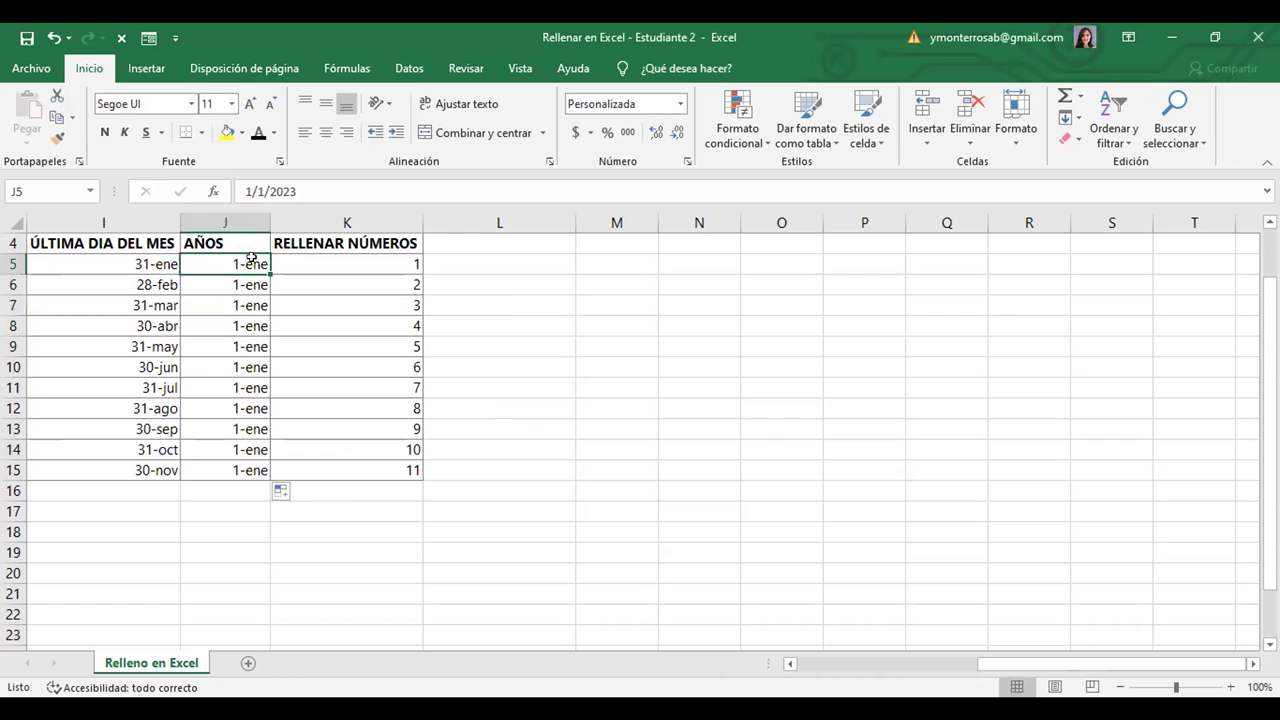
drag(251, 258, 231, 462)
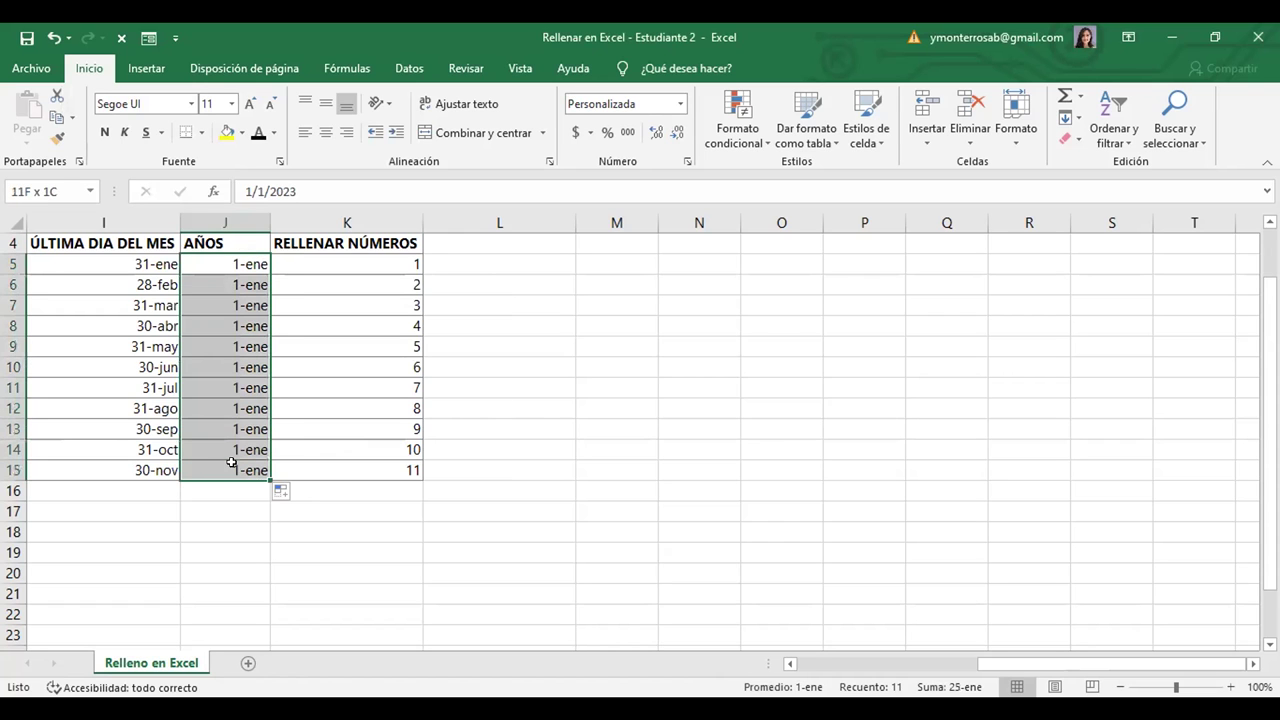
Step: Format J5:J15 with the 14/03/2012 dd/mm/yyyy date type
key(ctrl+1)
click(82, 174)
click(90, 160)
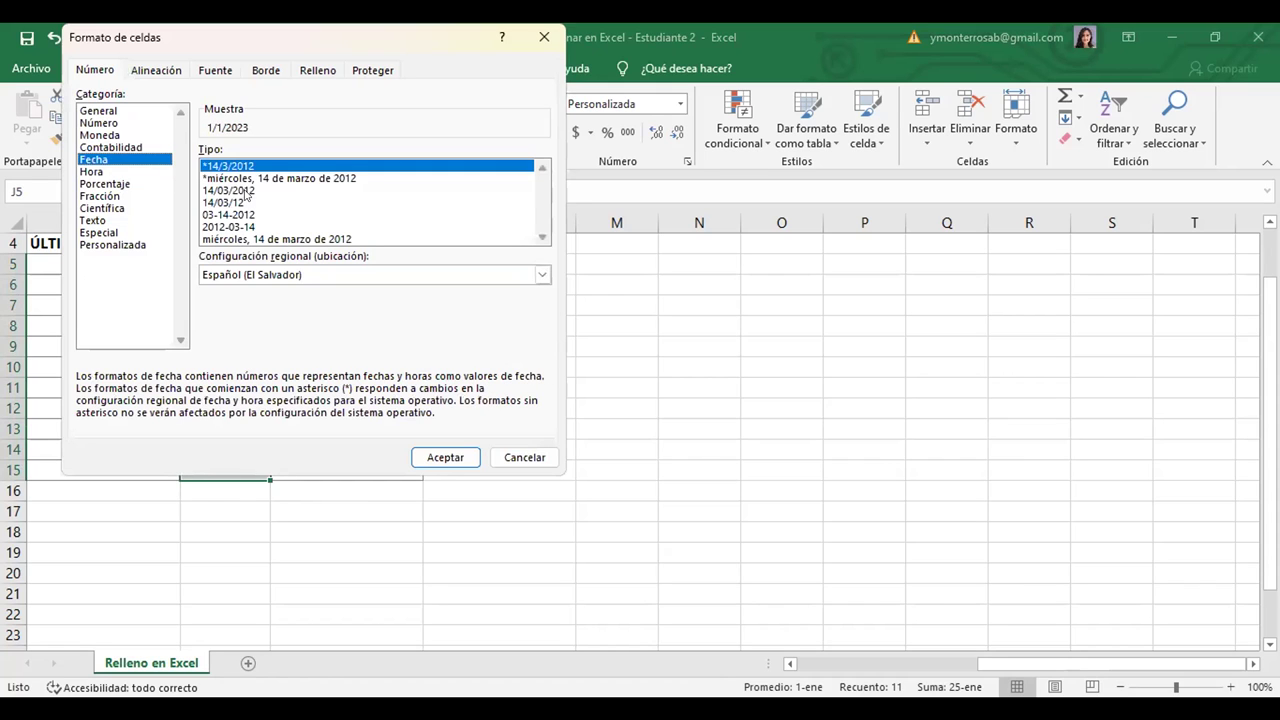
click(240, 203)
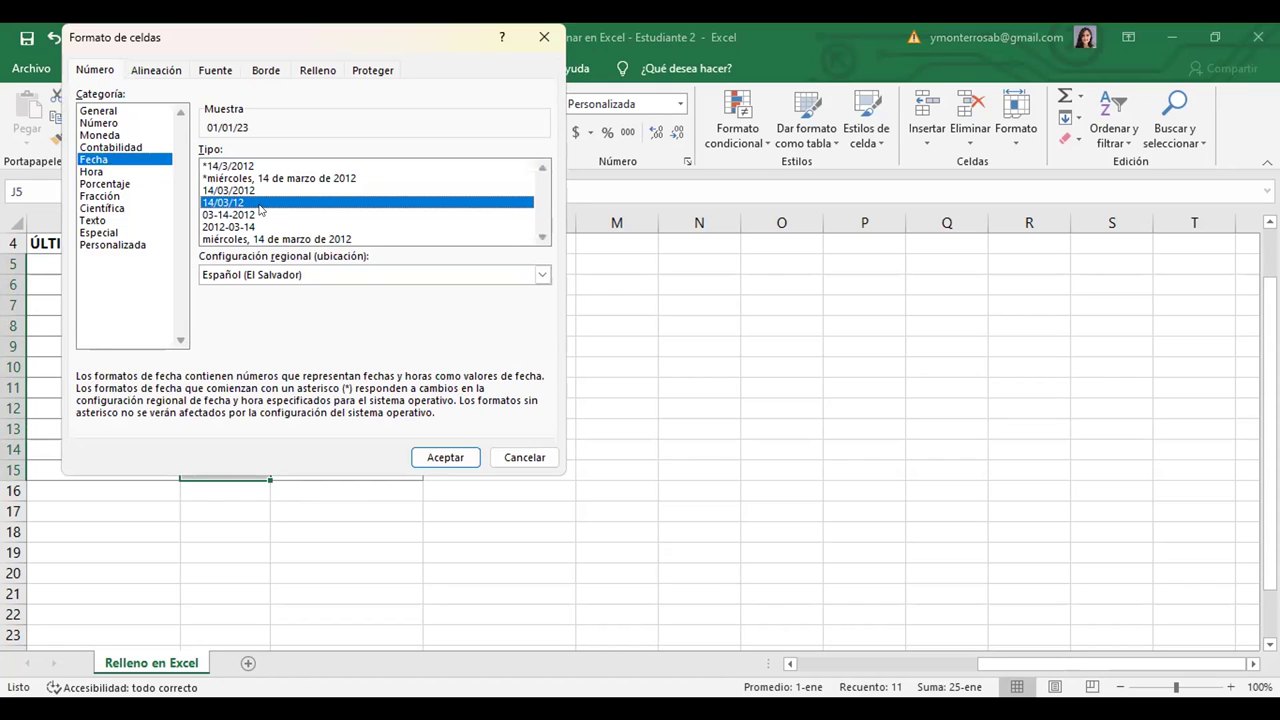
key(Up)
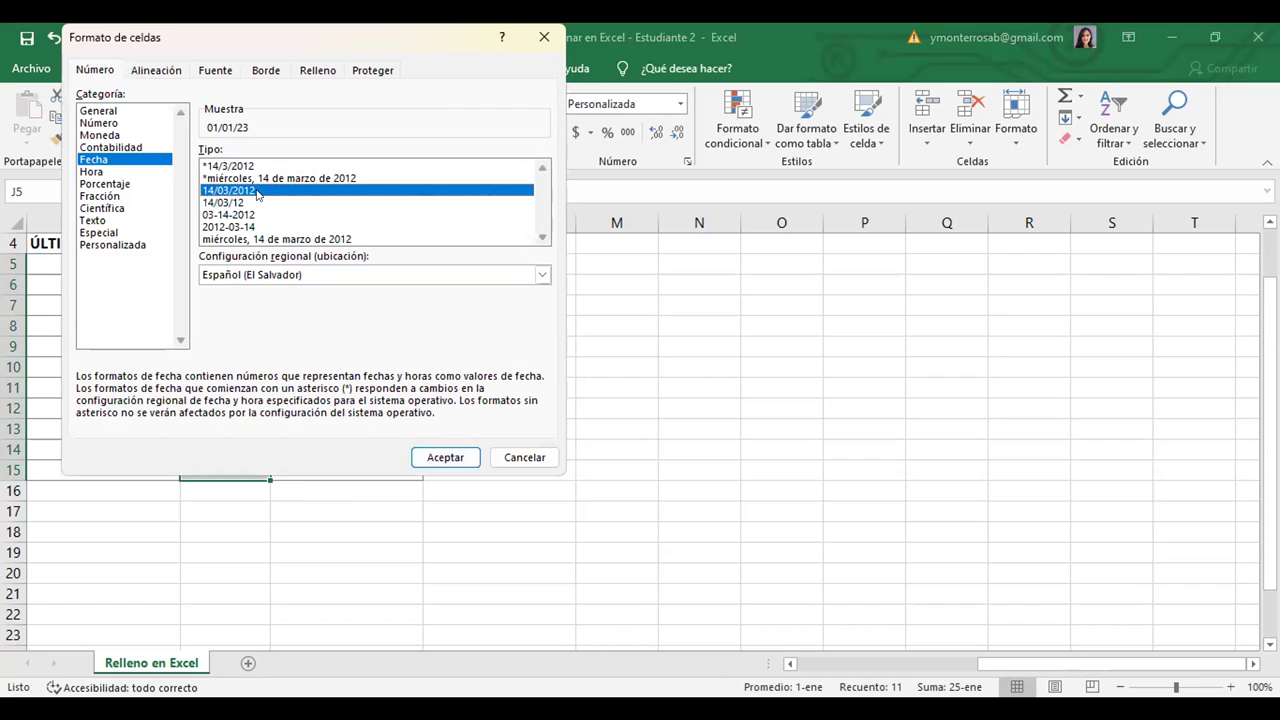
click(437, 460)
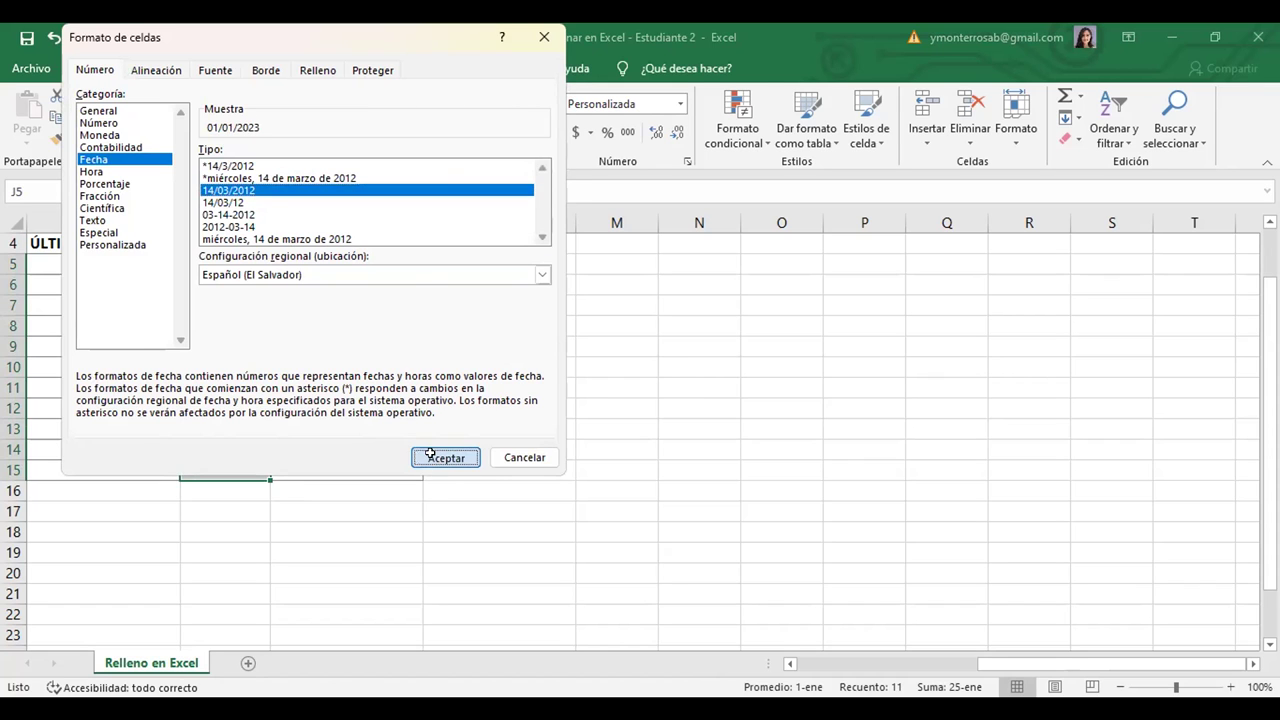